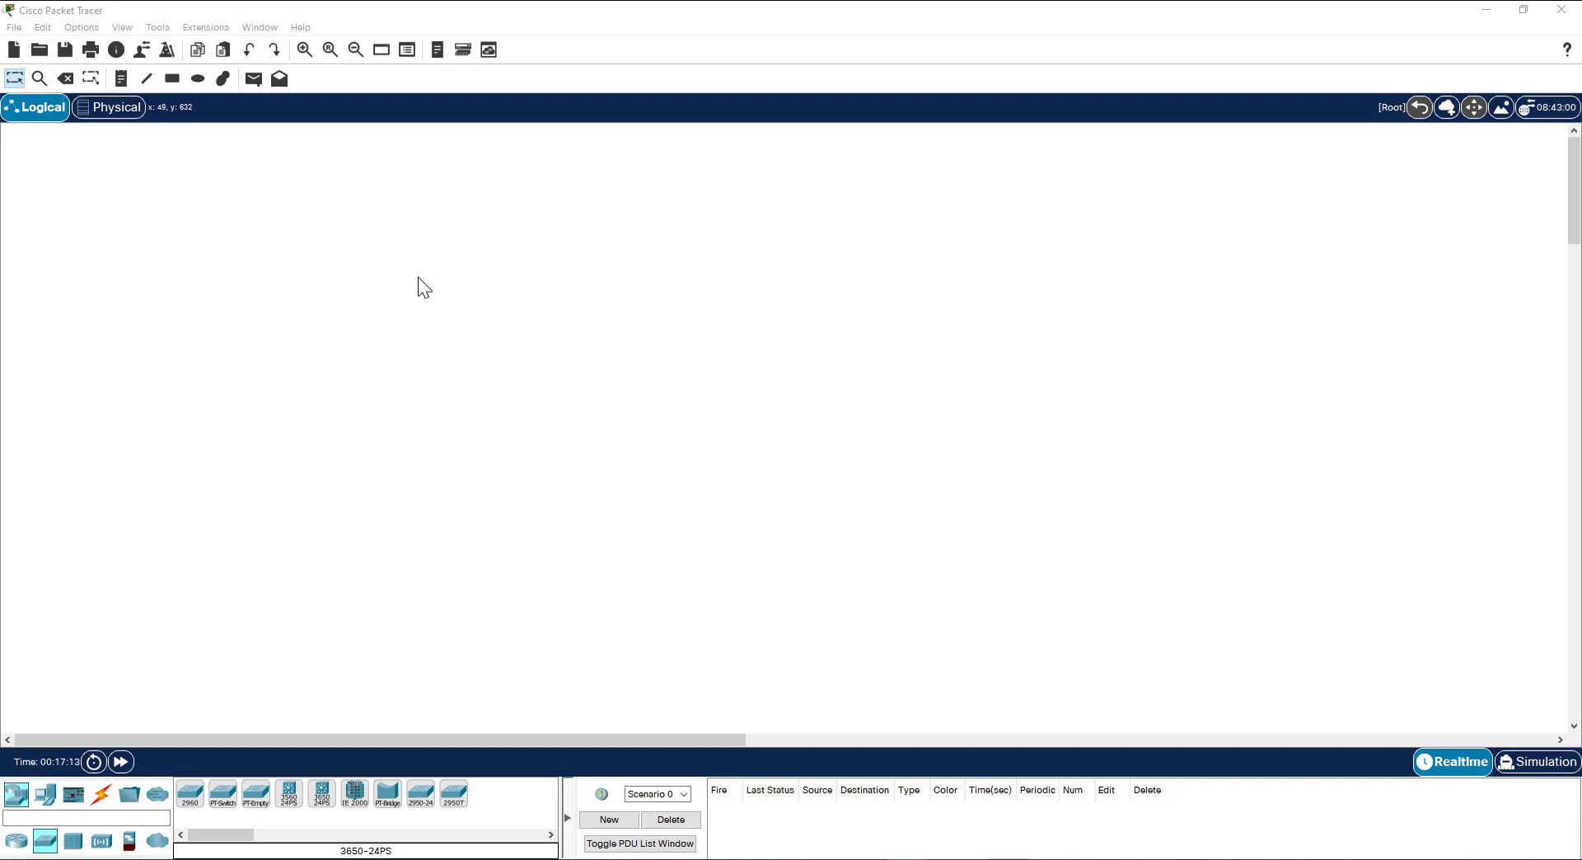
Step: Check the program's version information from the Help menu, then close it
left_click(301, 33)
left_click(322, 107)
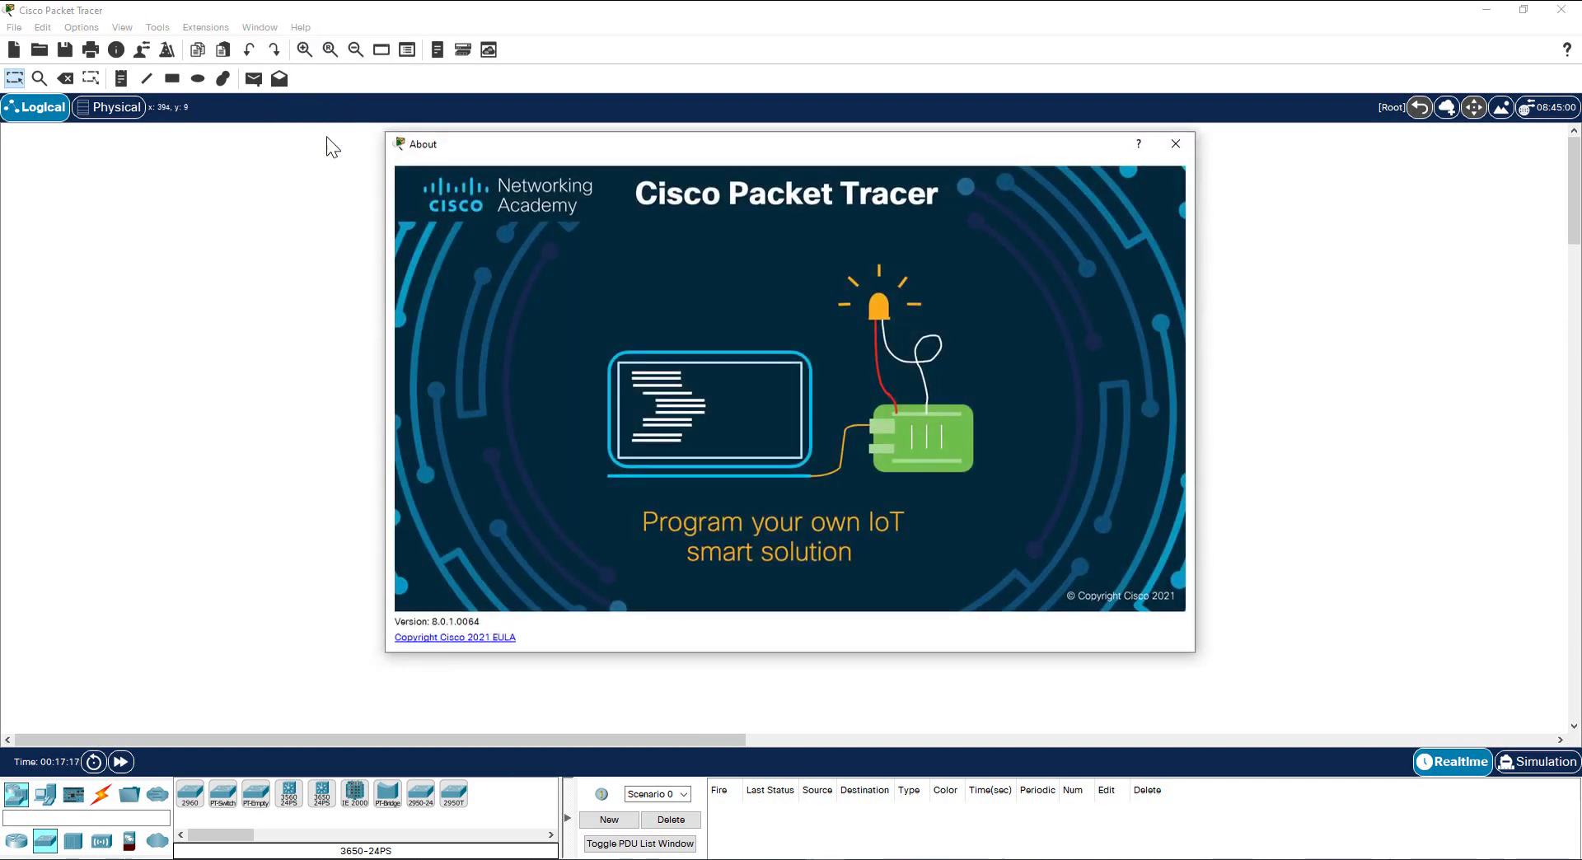
left_click(1174, 145)
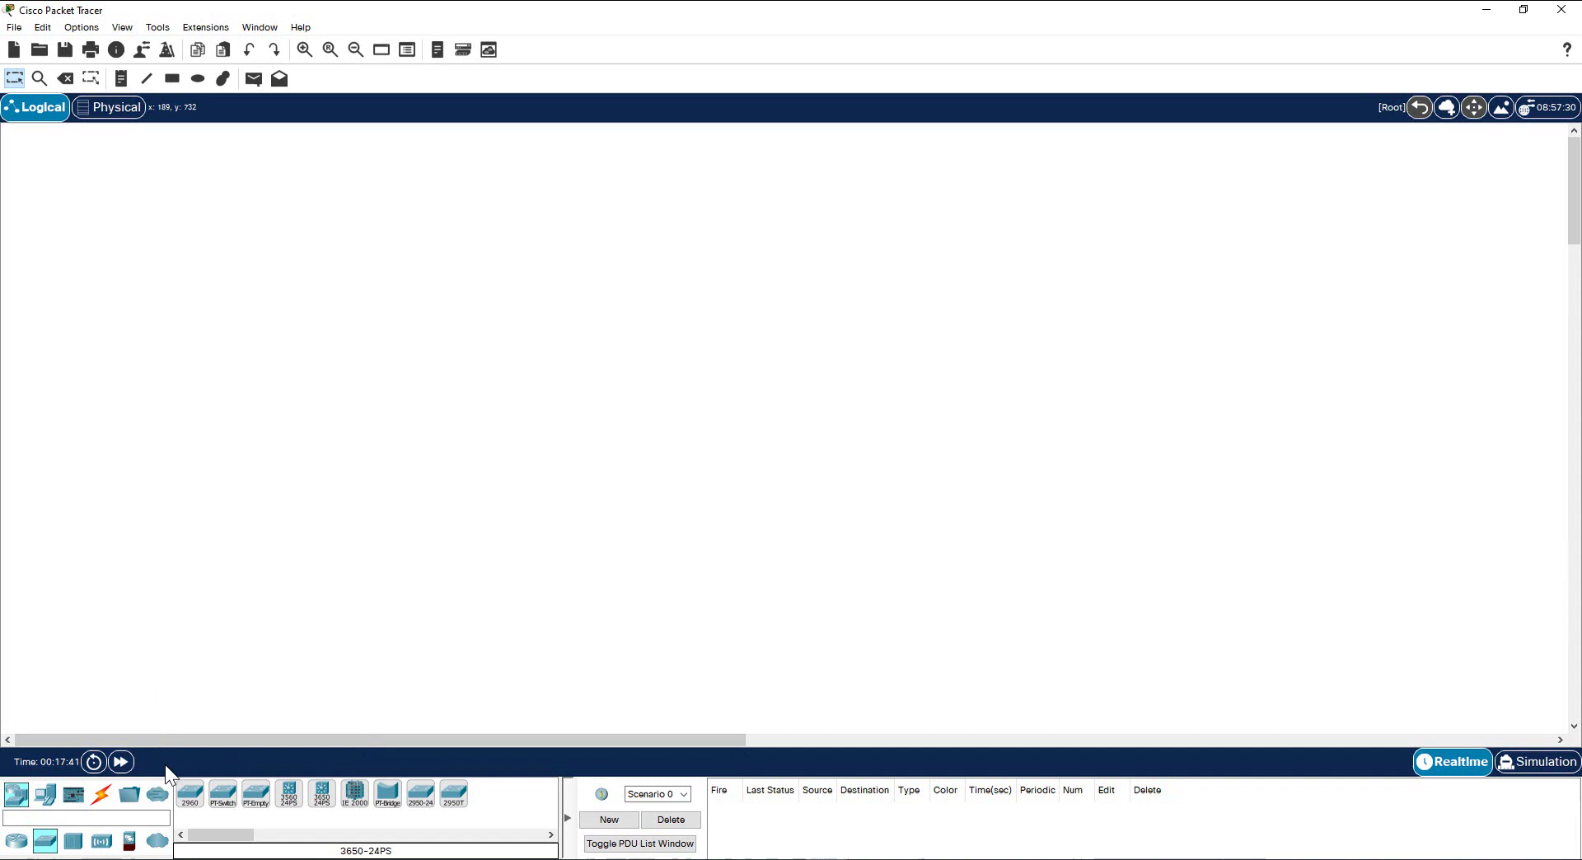
Step: Hide the secondary toolbar, then show it again
left_click(123, 30)
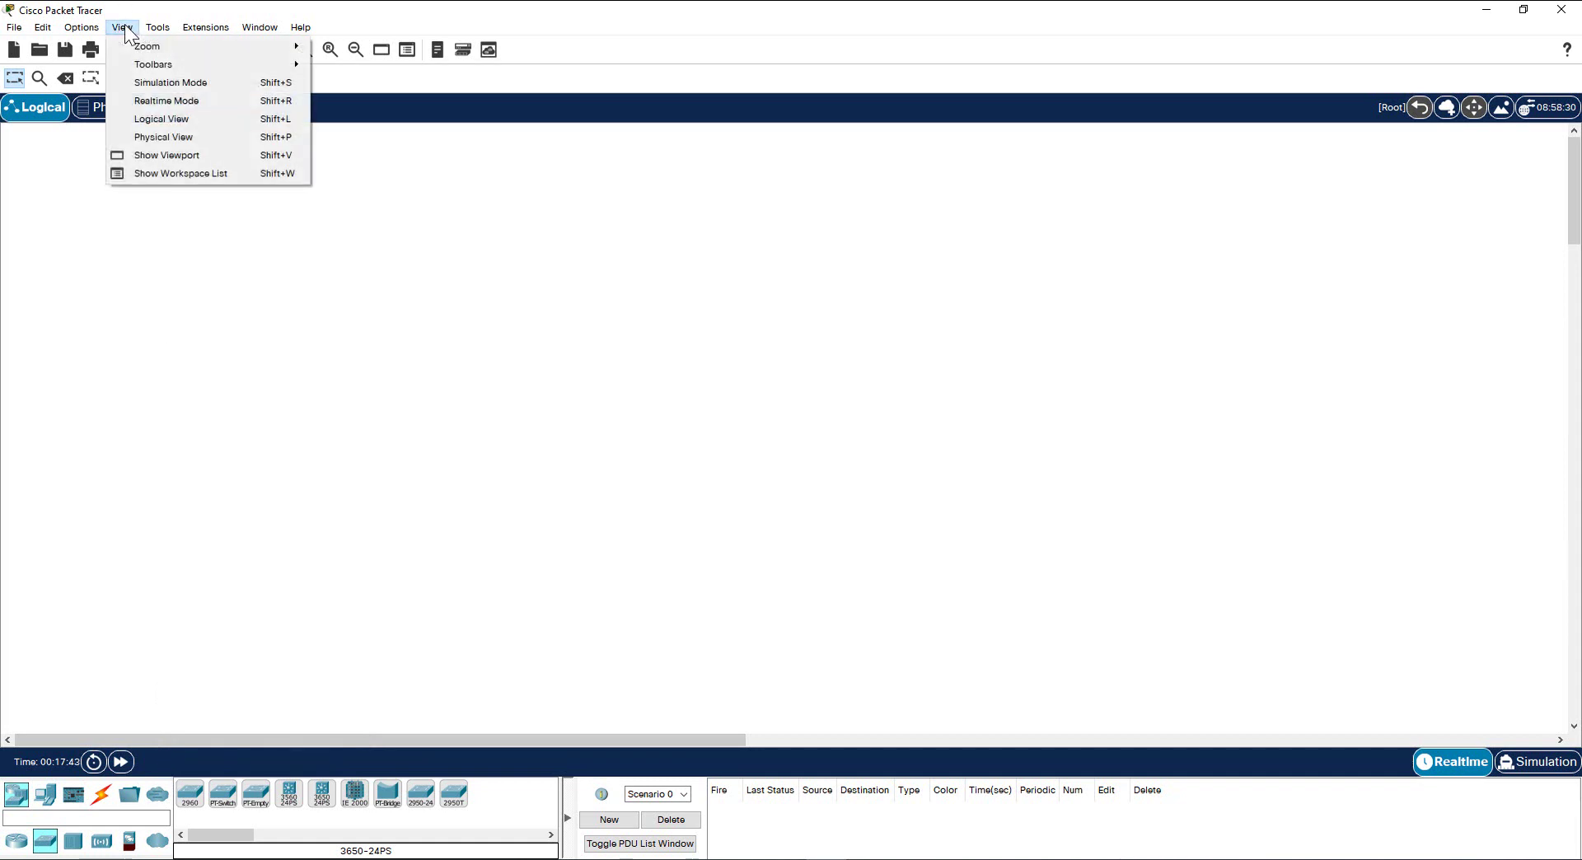
mouse_move(135, 62)
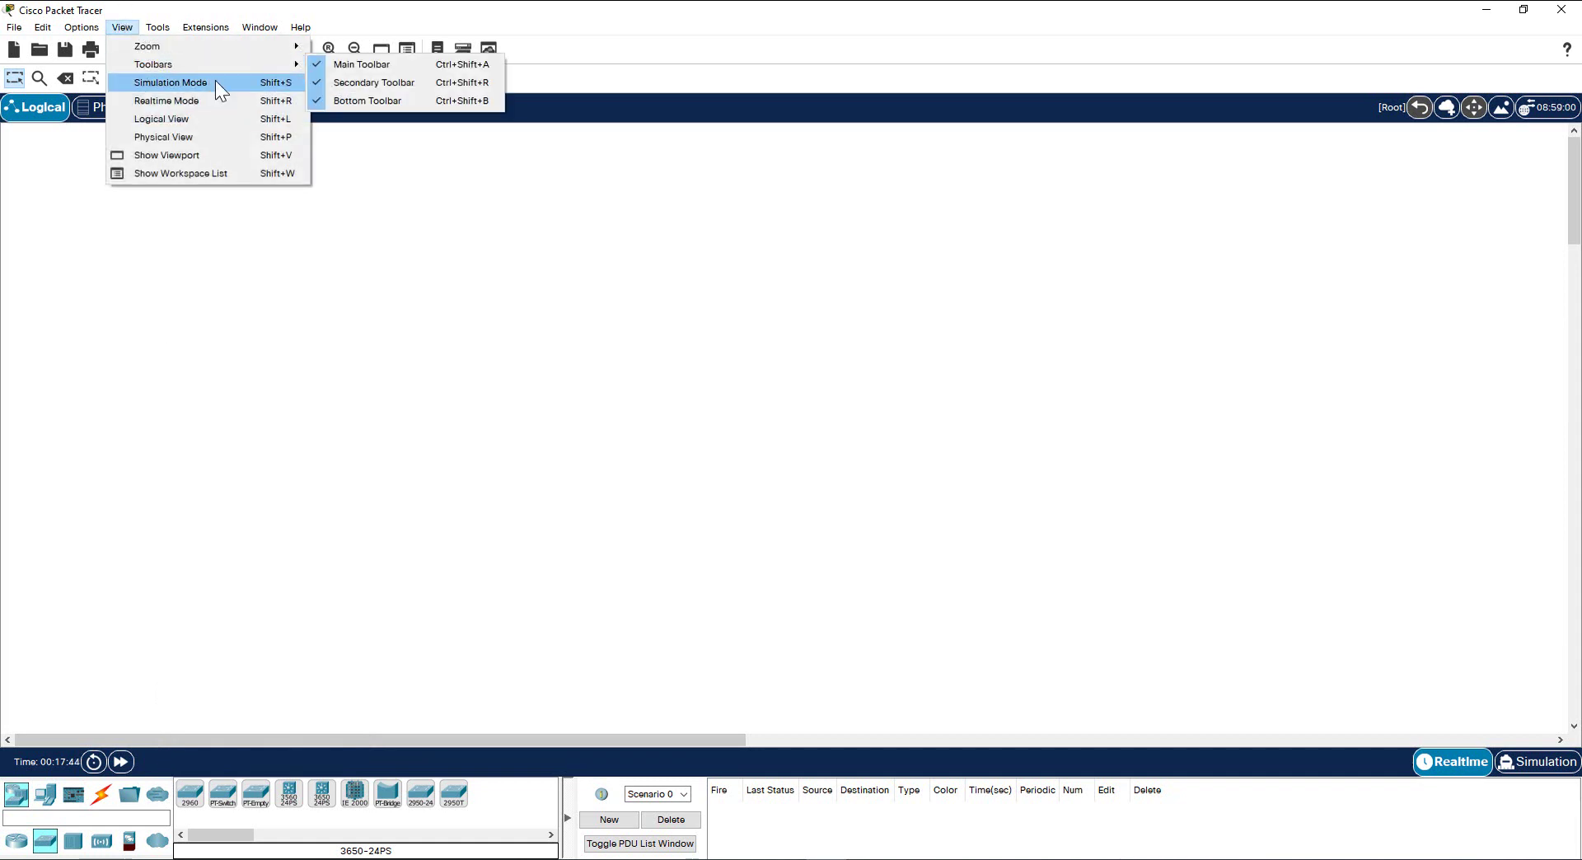
left_click(350, 84)
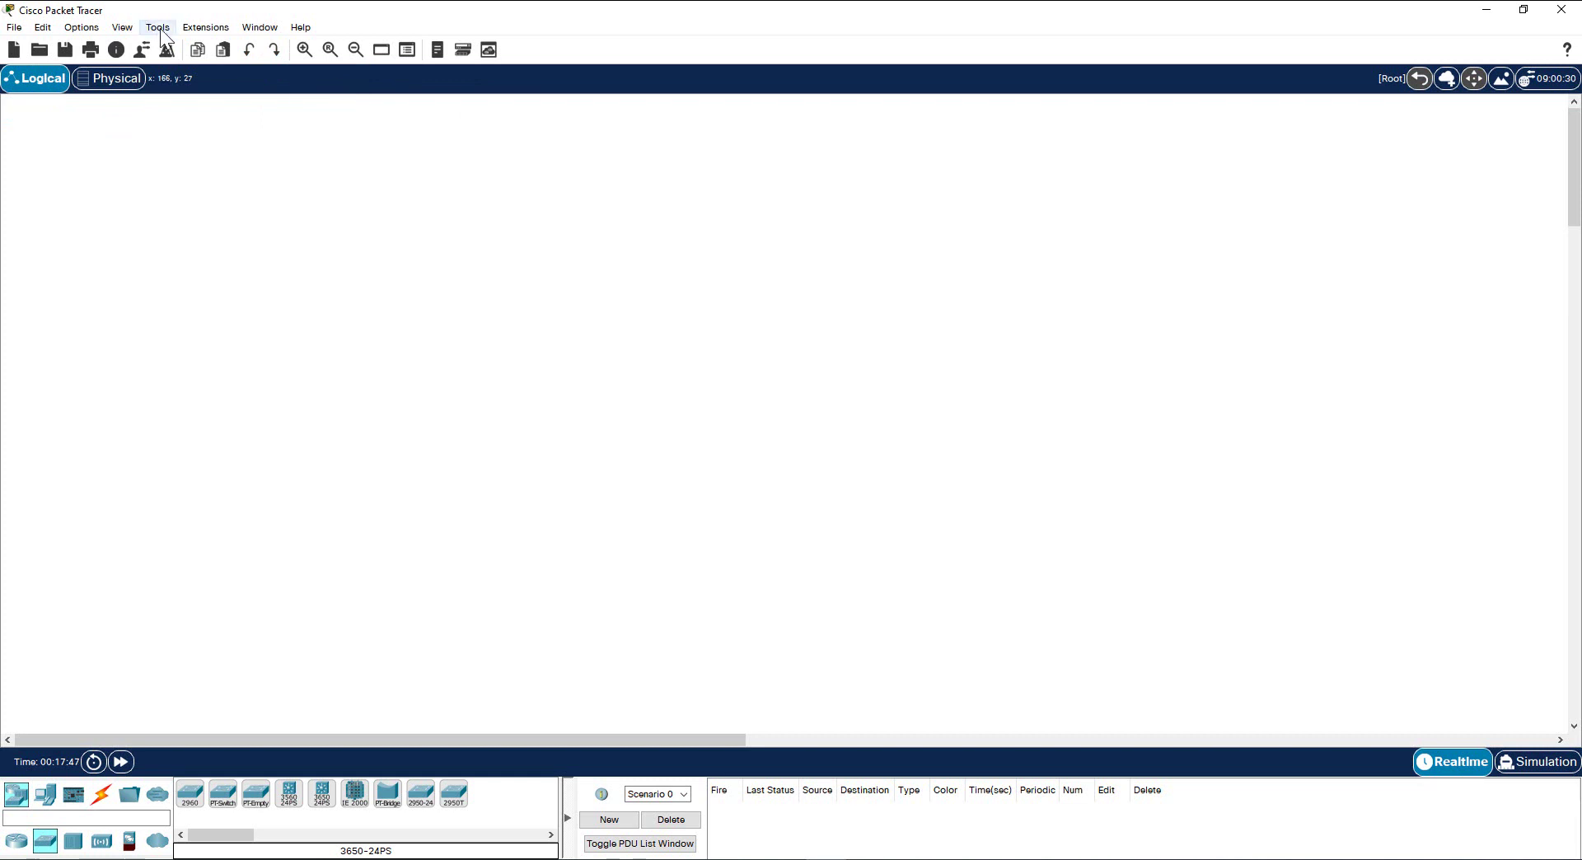
left_click(157, 27)
mouse_move(120, 27)
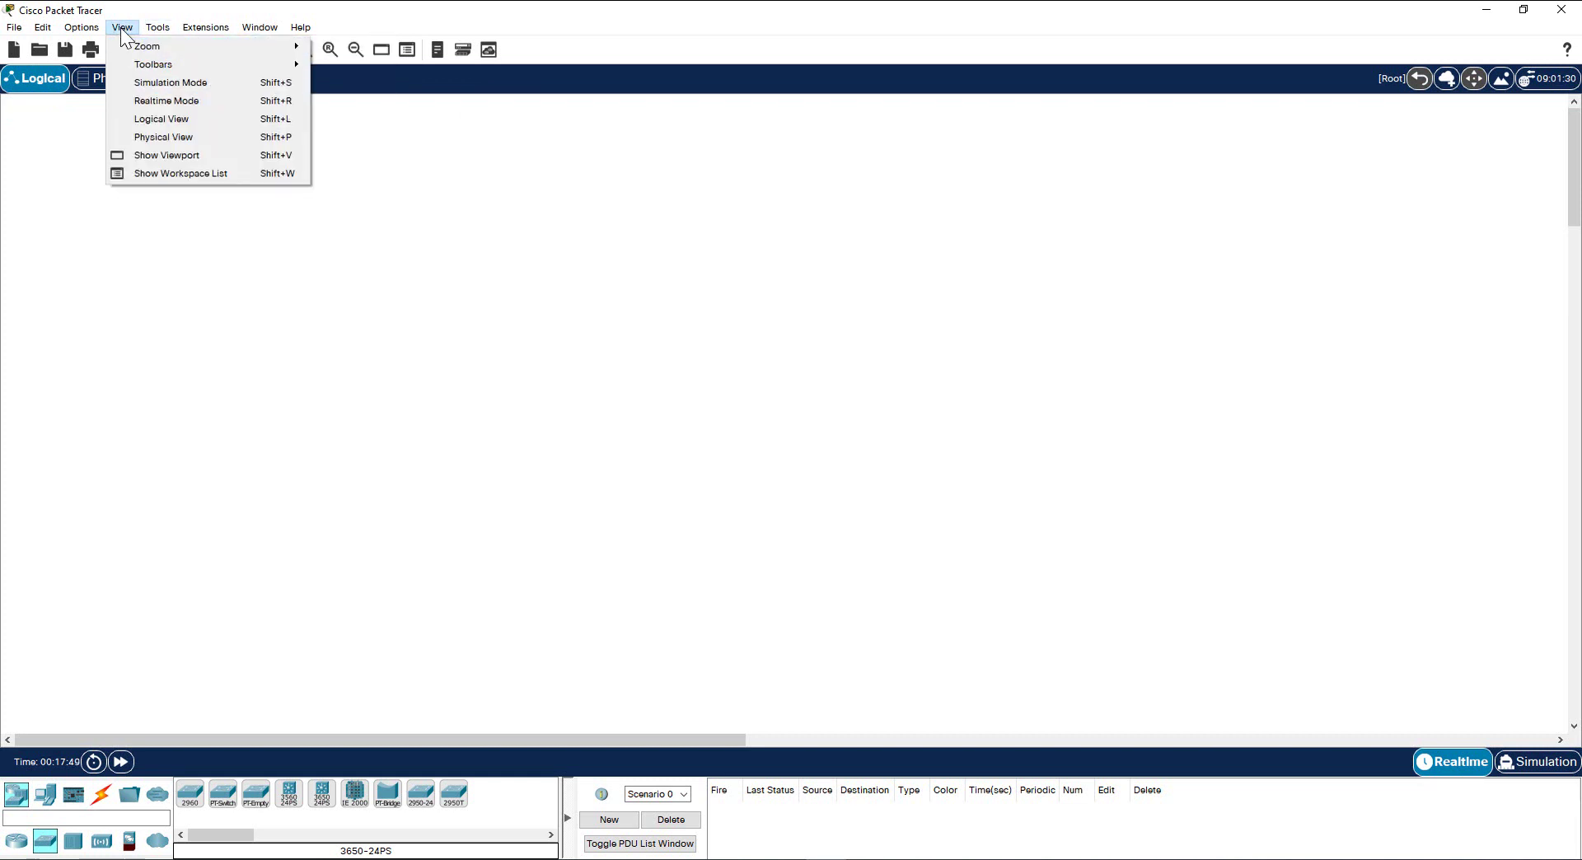
mouse_move(150, 64)
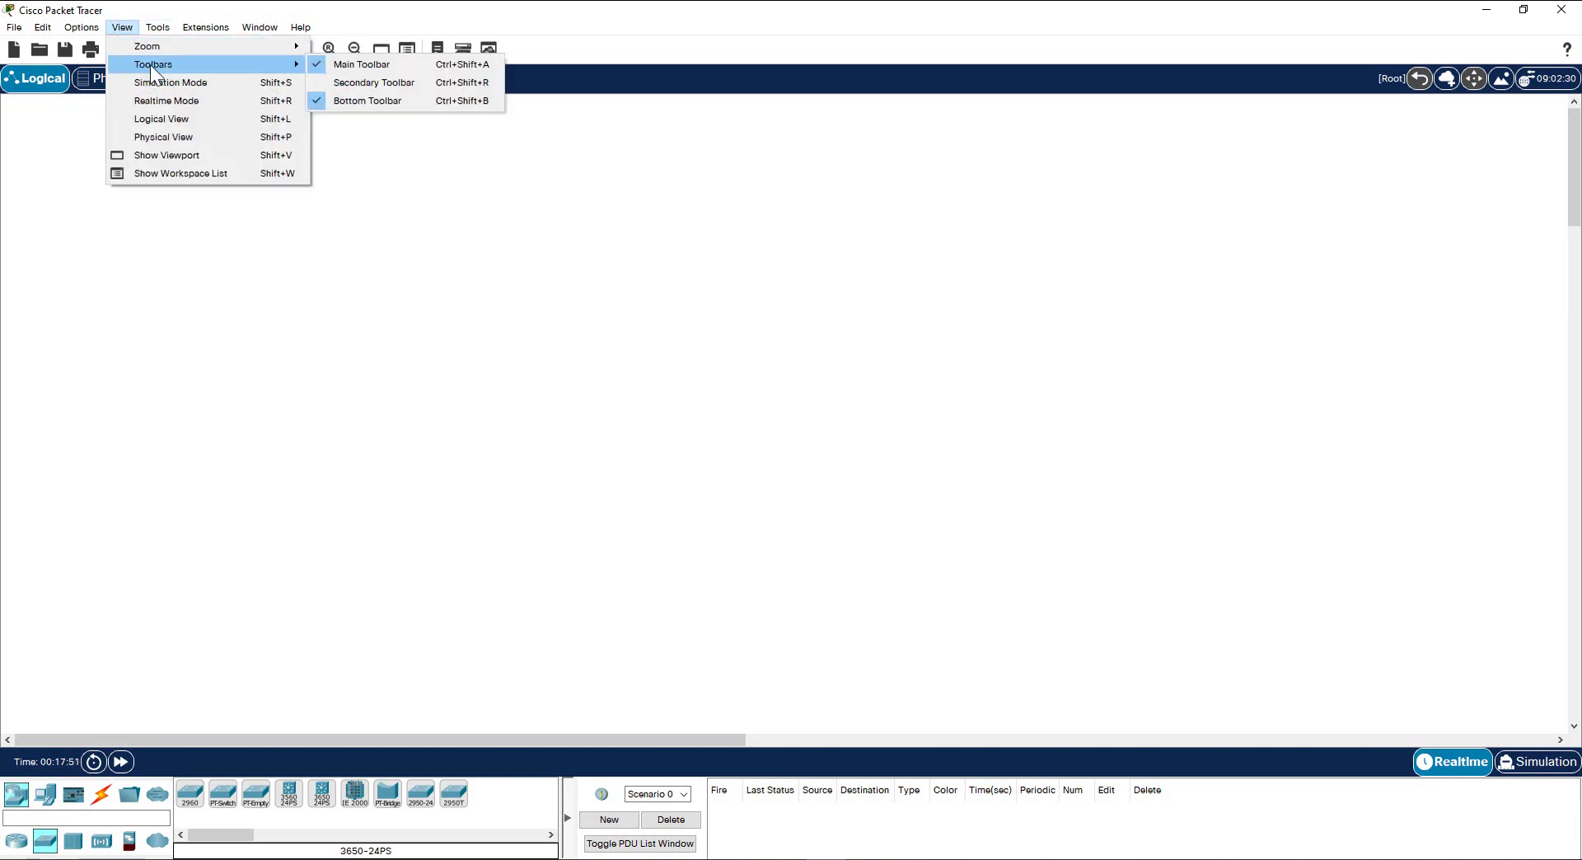
left_click(366, 84)
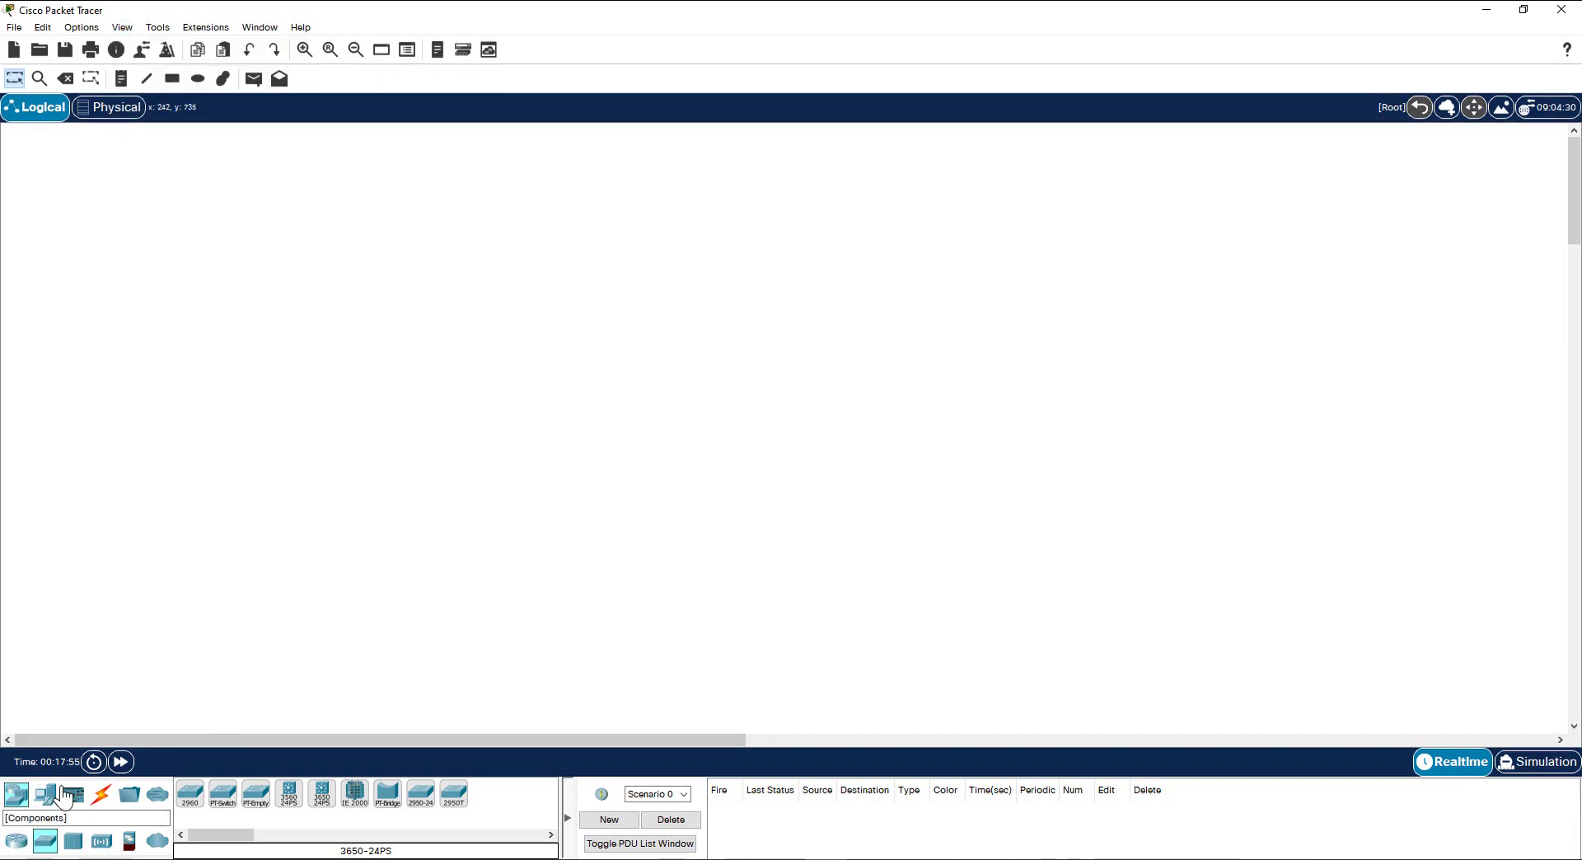
Step: Place a 3650-24PS multilayer switch near the top-left of the workspace
left_click(17, 795)
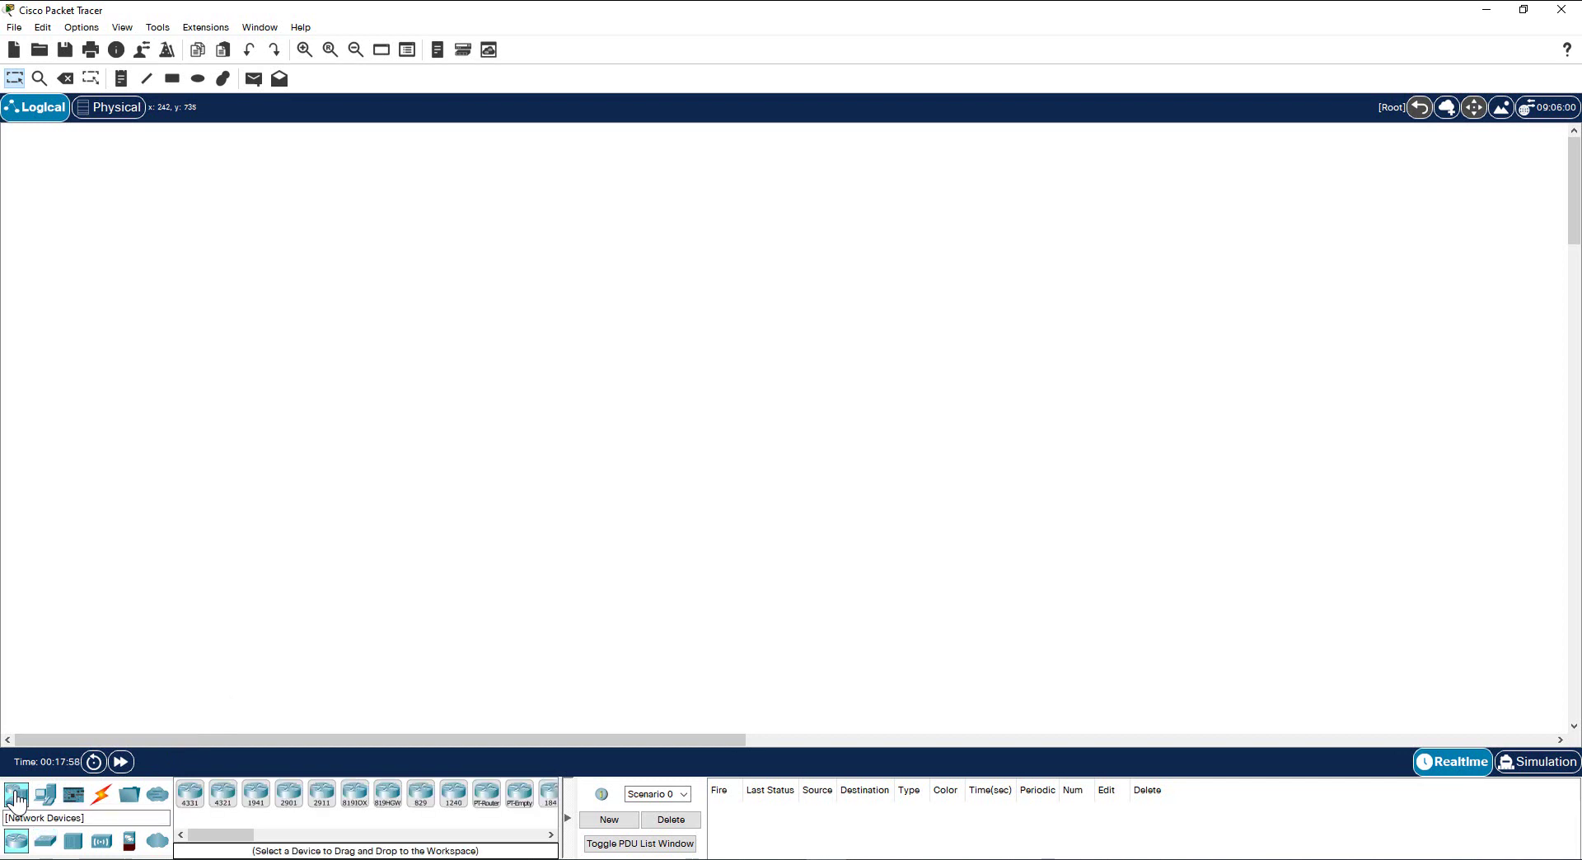
left_click(46, 843)
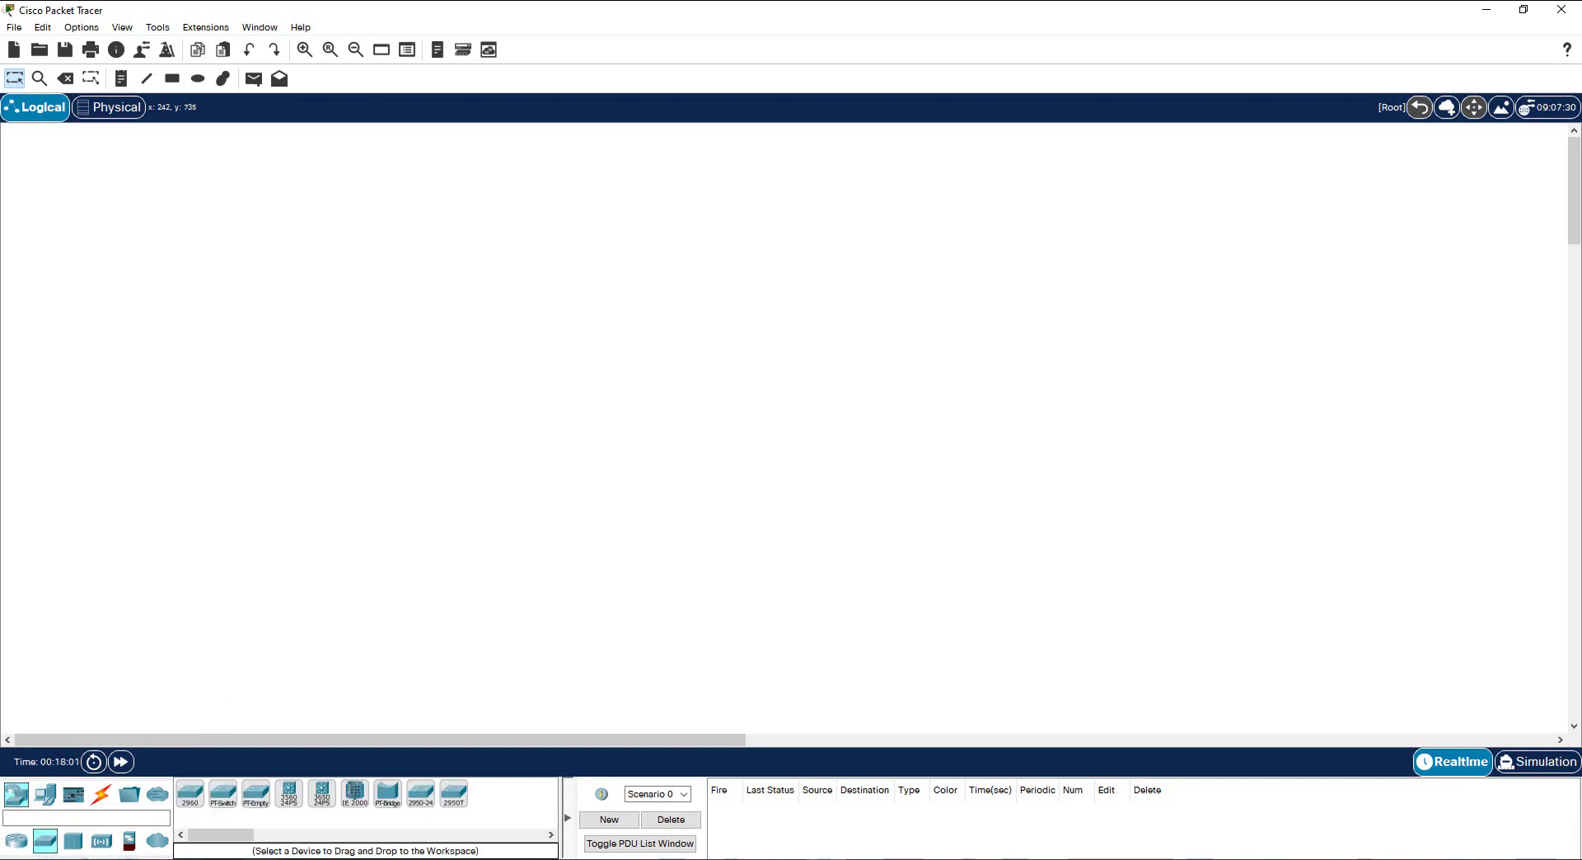
left_click(326, 806)
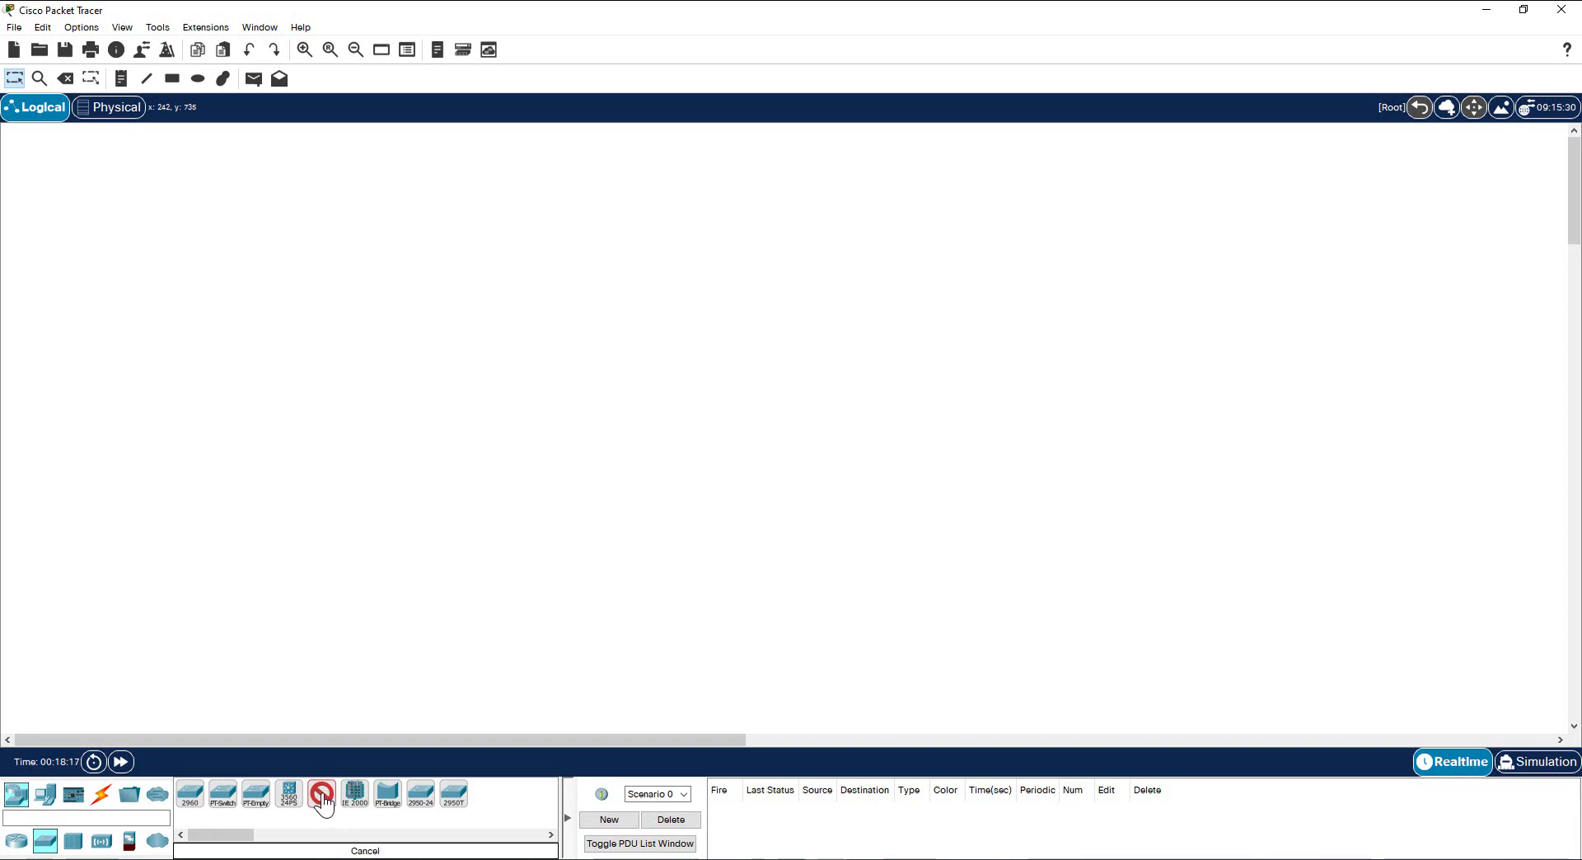
left_click(244, 163)
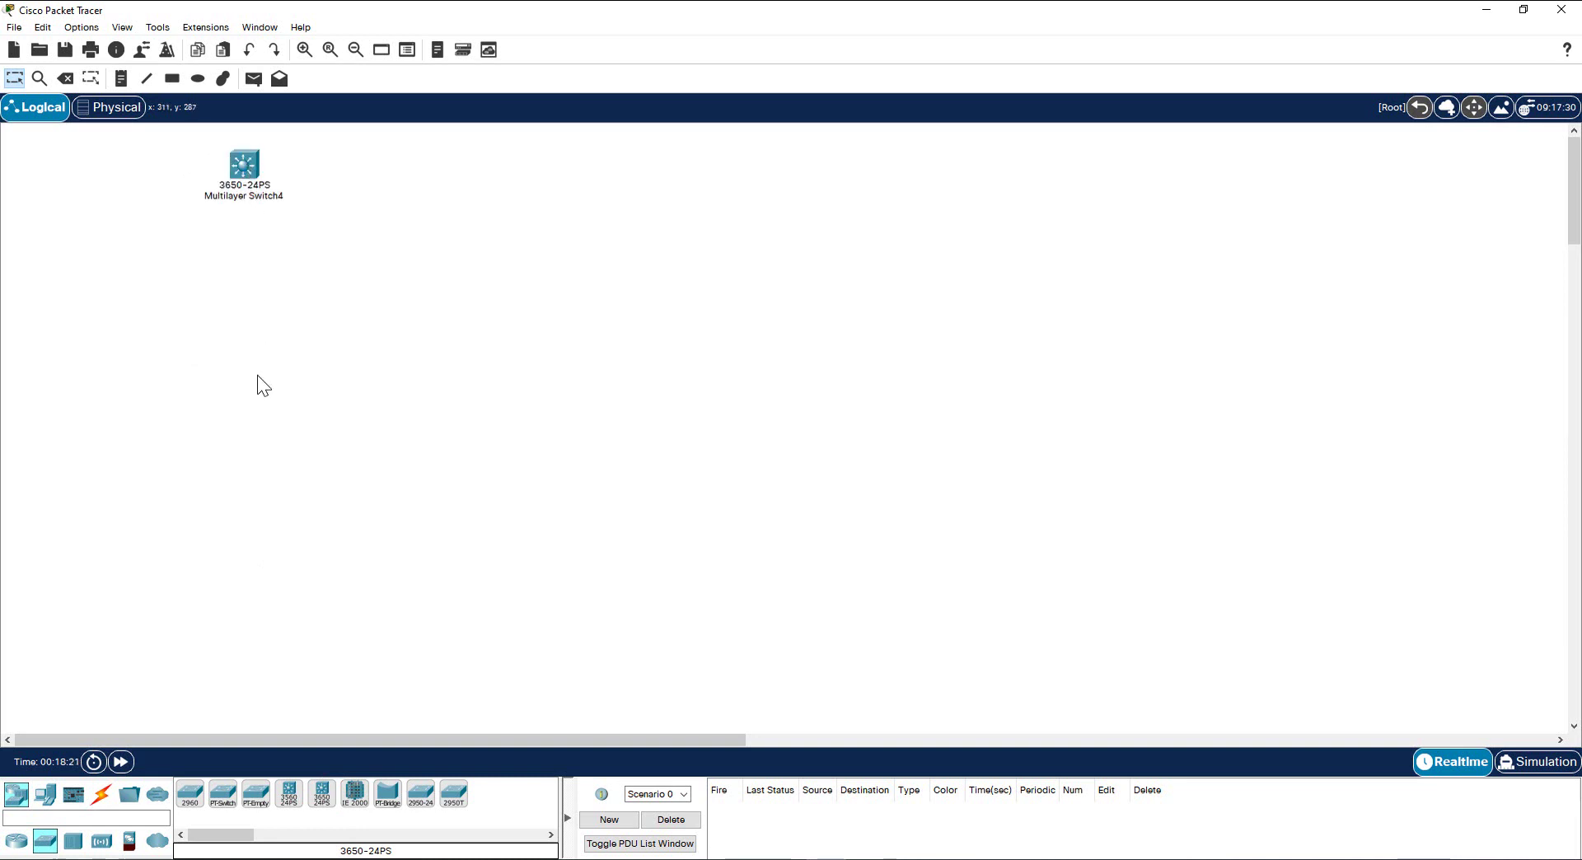
Step: Install a second AC power supply in Multilayer Switch4's physical chassis
left_click(245, 167)
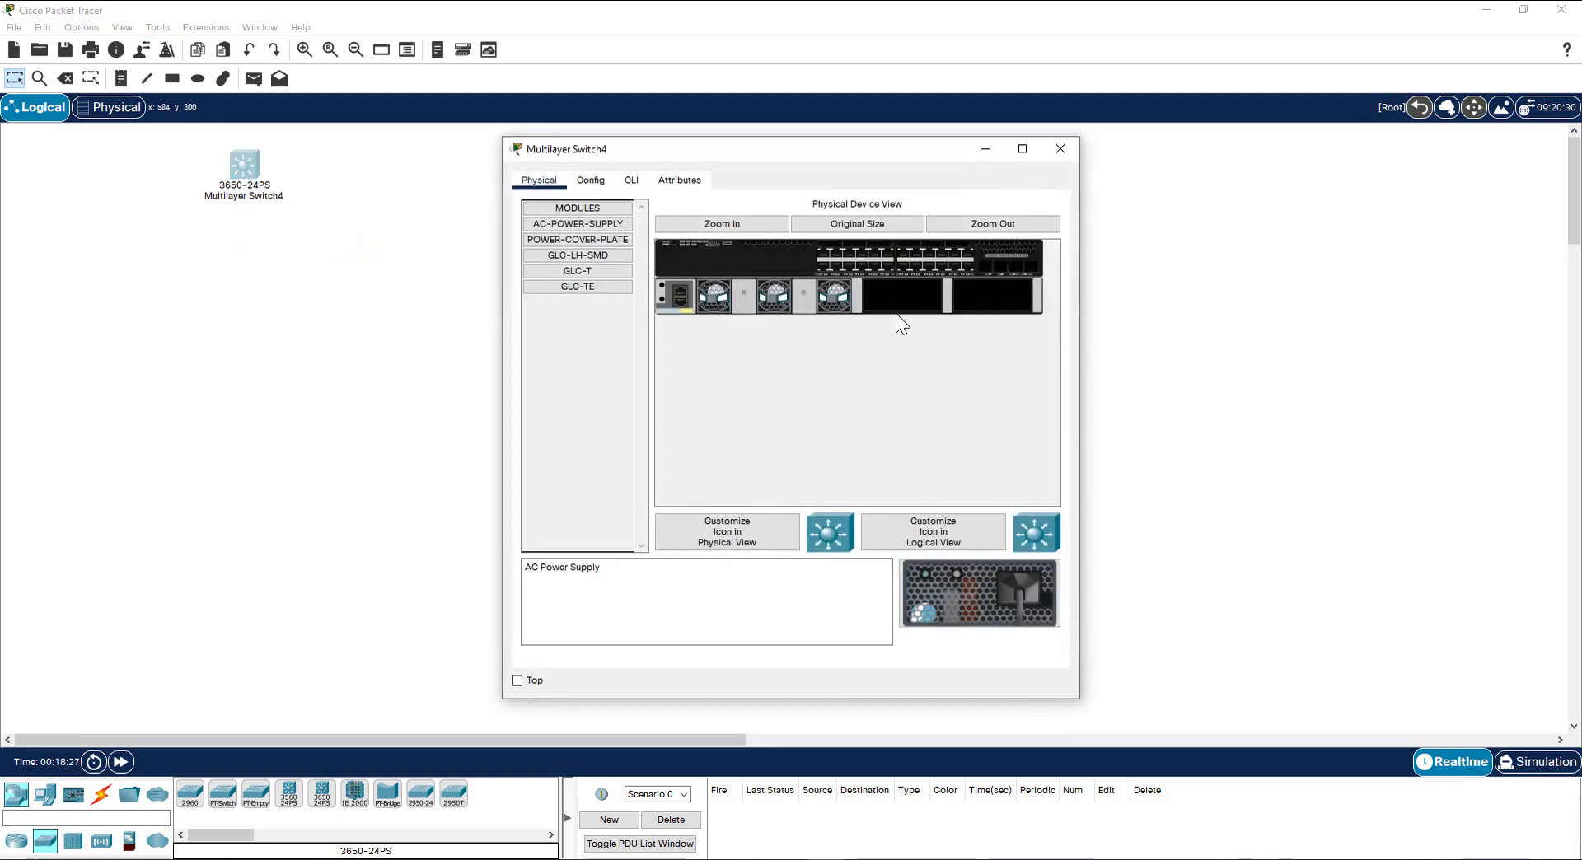
left_click_drag(971, 582, 902, 296)
left_click_drag(991, 615, 995, 295)
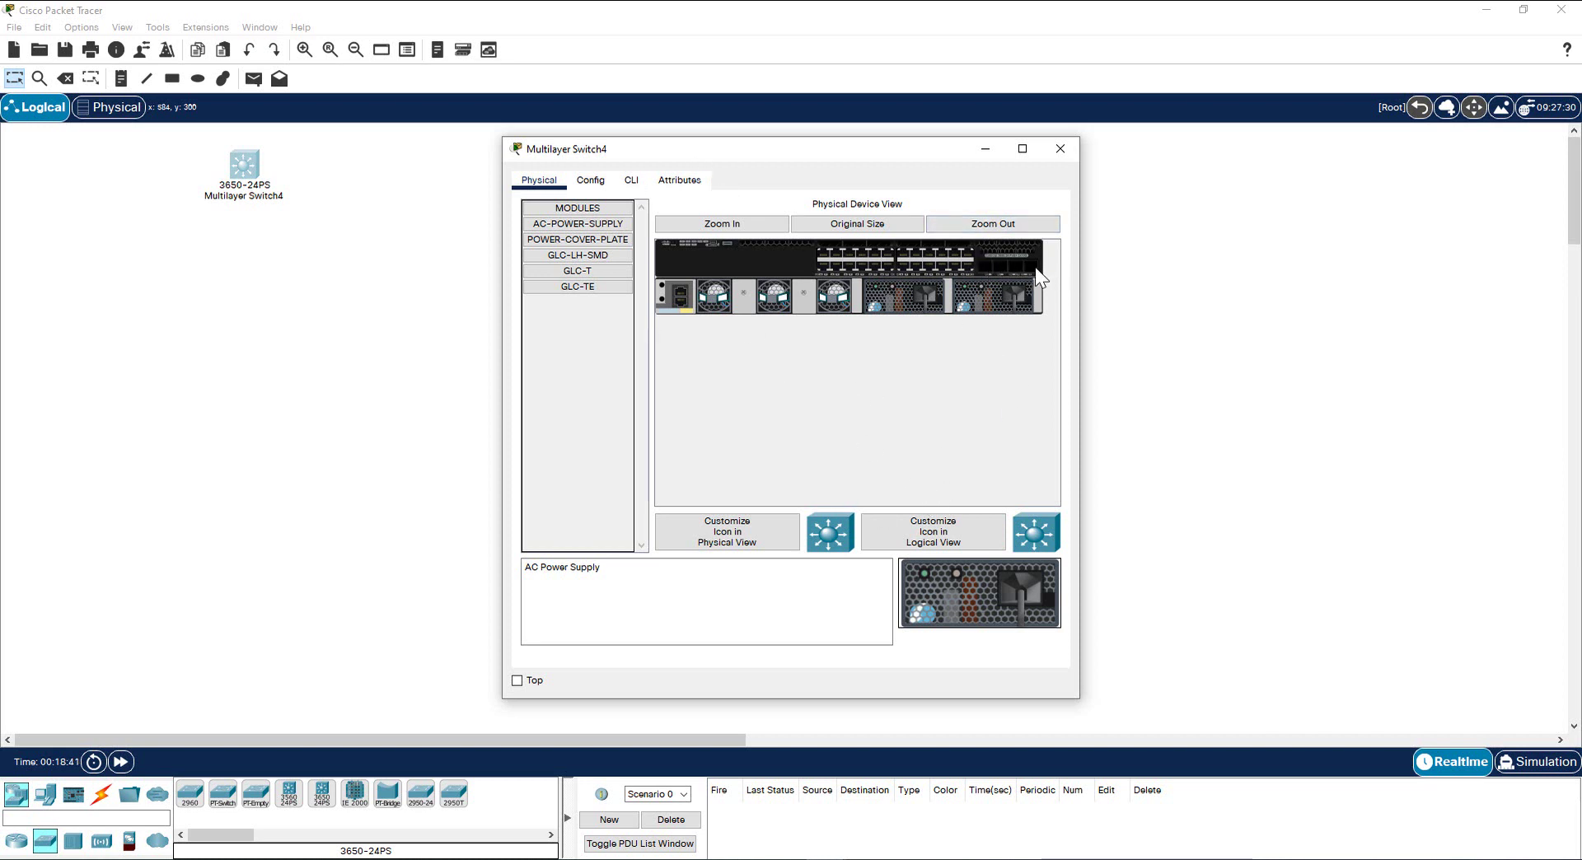
Step: Insert three GLC-T SFP modules into the switch's module slots
left_click(584, 275)
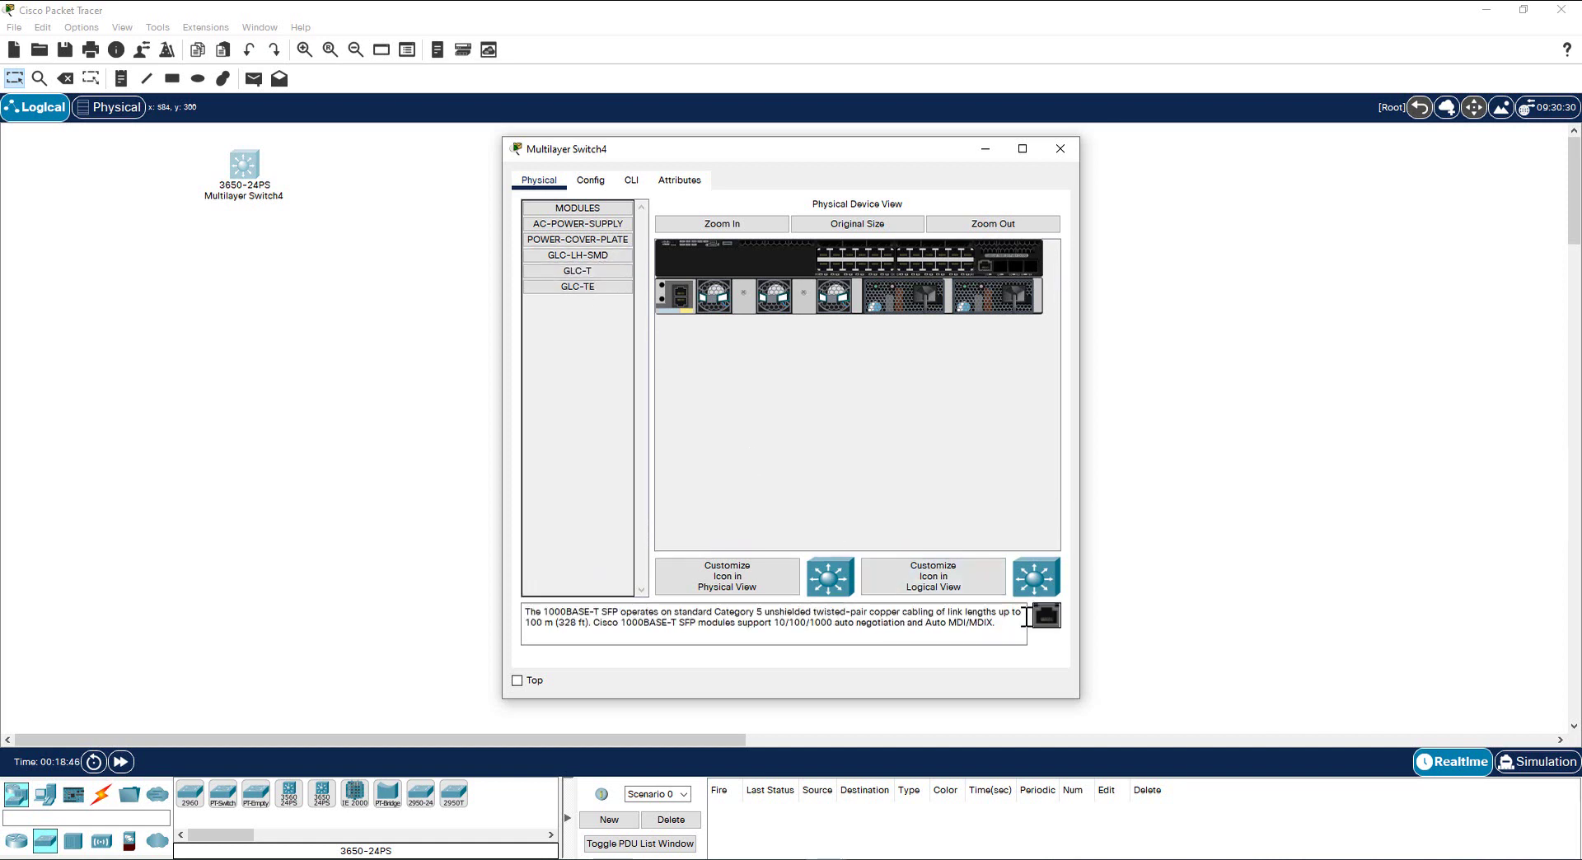
left_click_drag(1048, 624, 1001, 265)
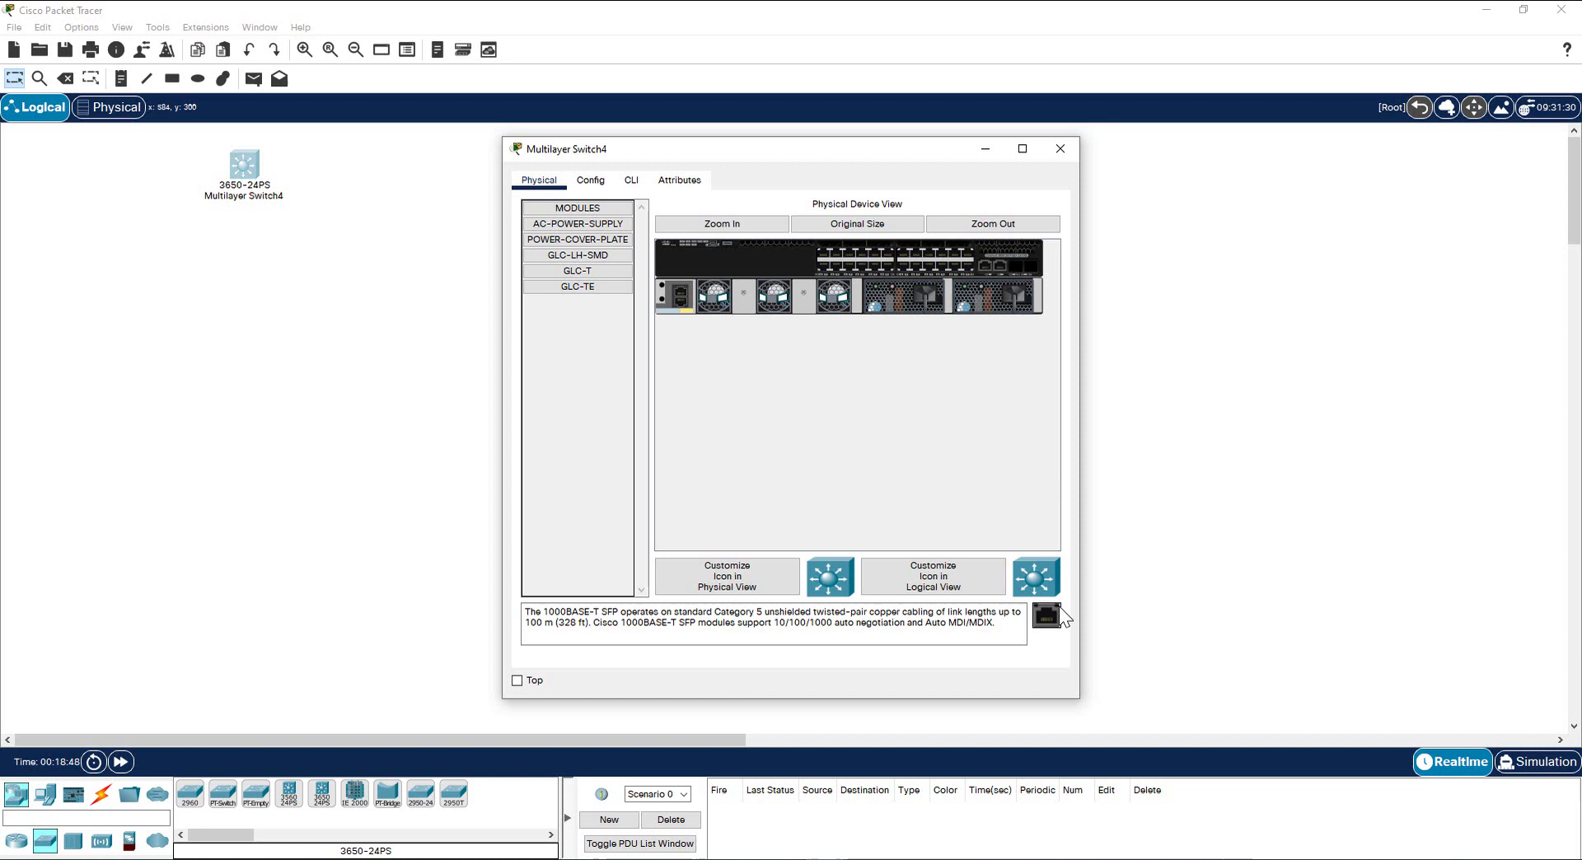
left_click_drag(1060, 607, 1015, 266)
left_click_drag(1054, 614, 1032, 267)
Step: Paste two copies of Multilayer Switch4, moving Switch4(2) right and Switch4(1) left
left_click(1061, 148)
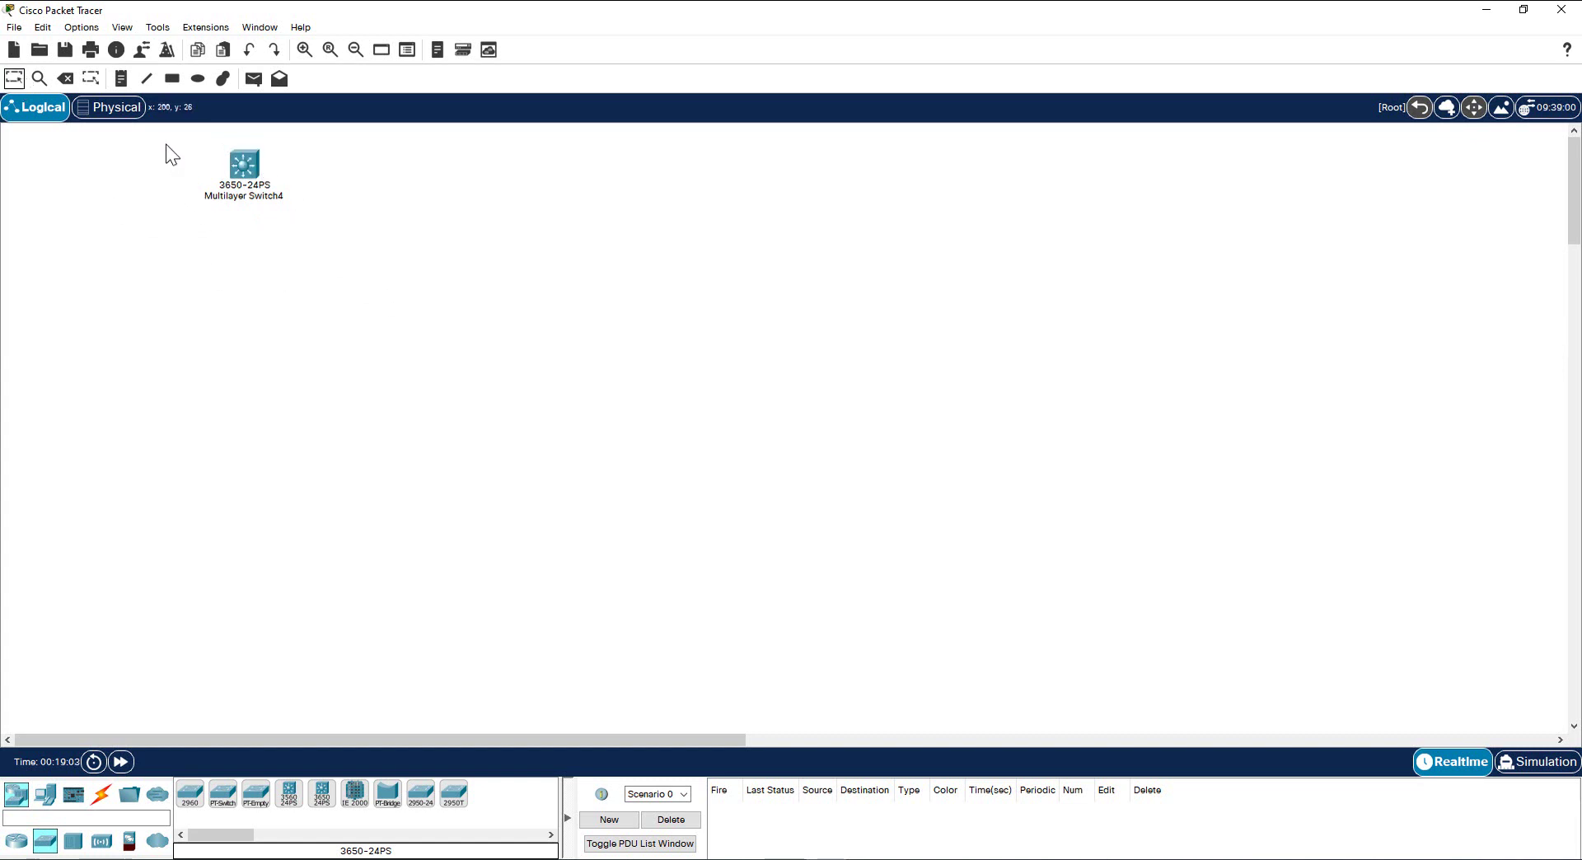
left_click_drag(165, 145, 372, 225)
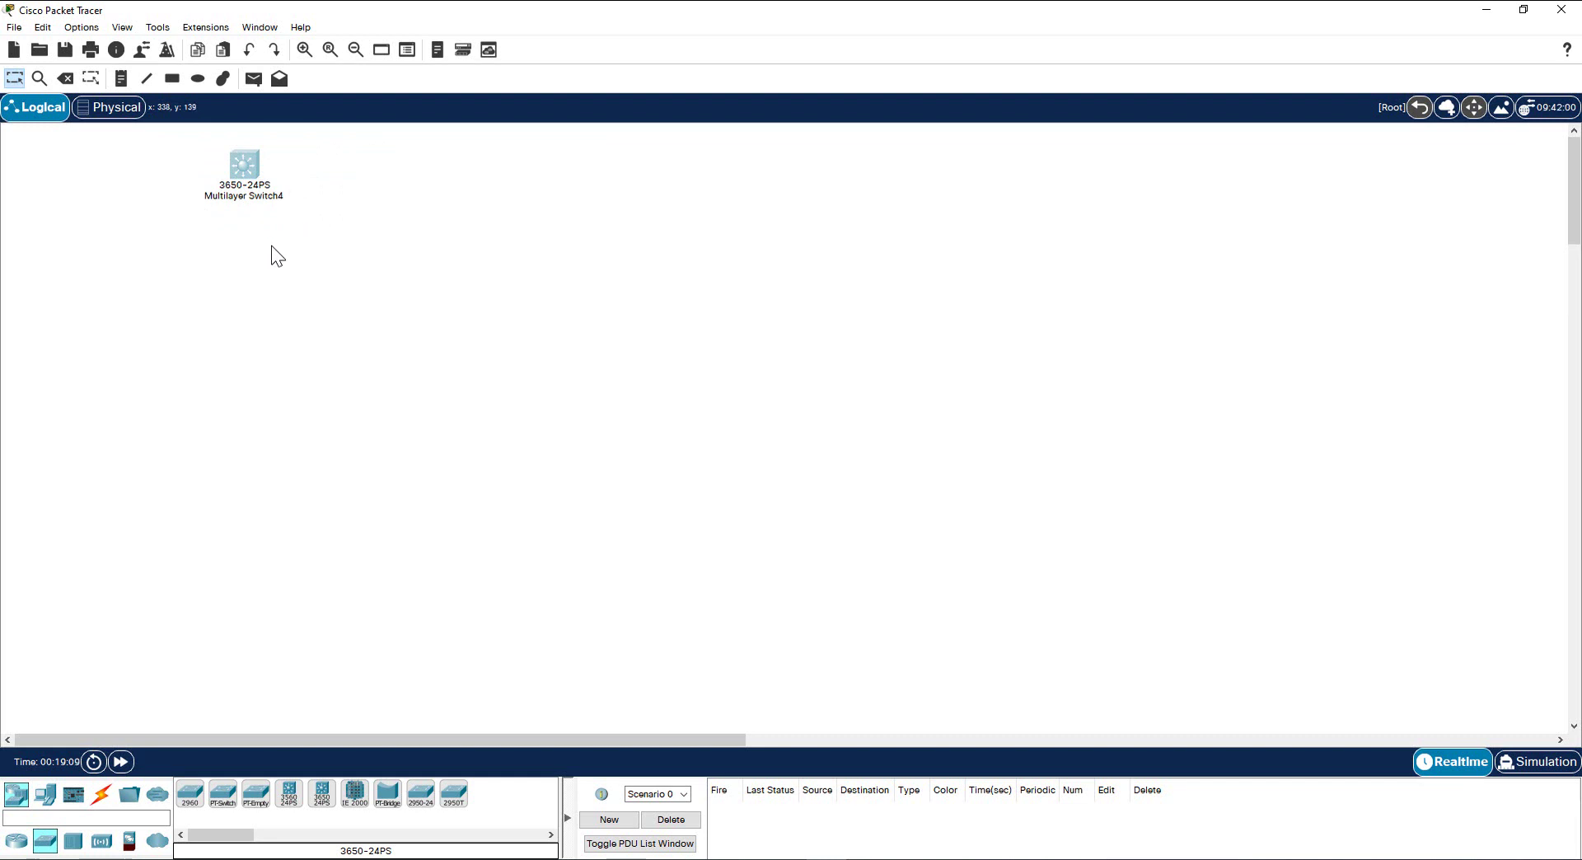
left_click(226, 289)
key("ctrl+v")
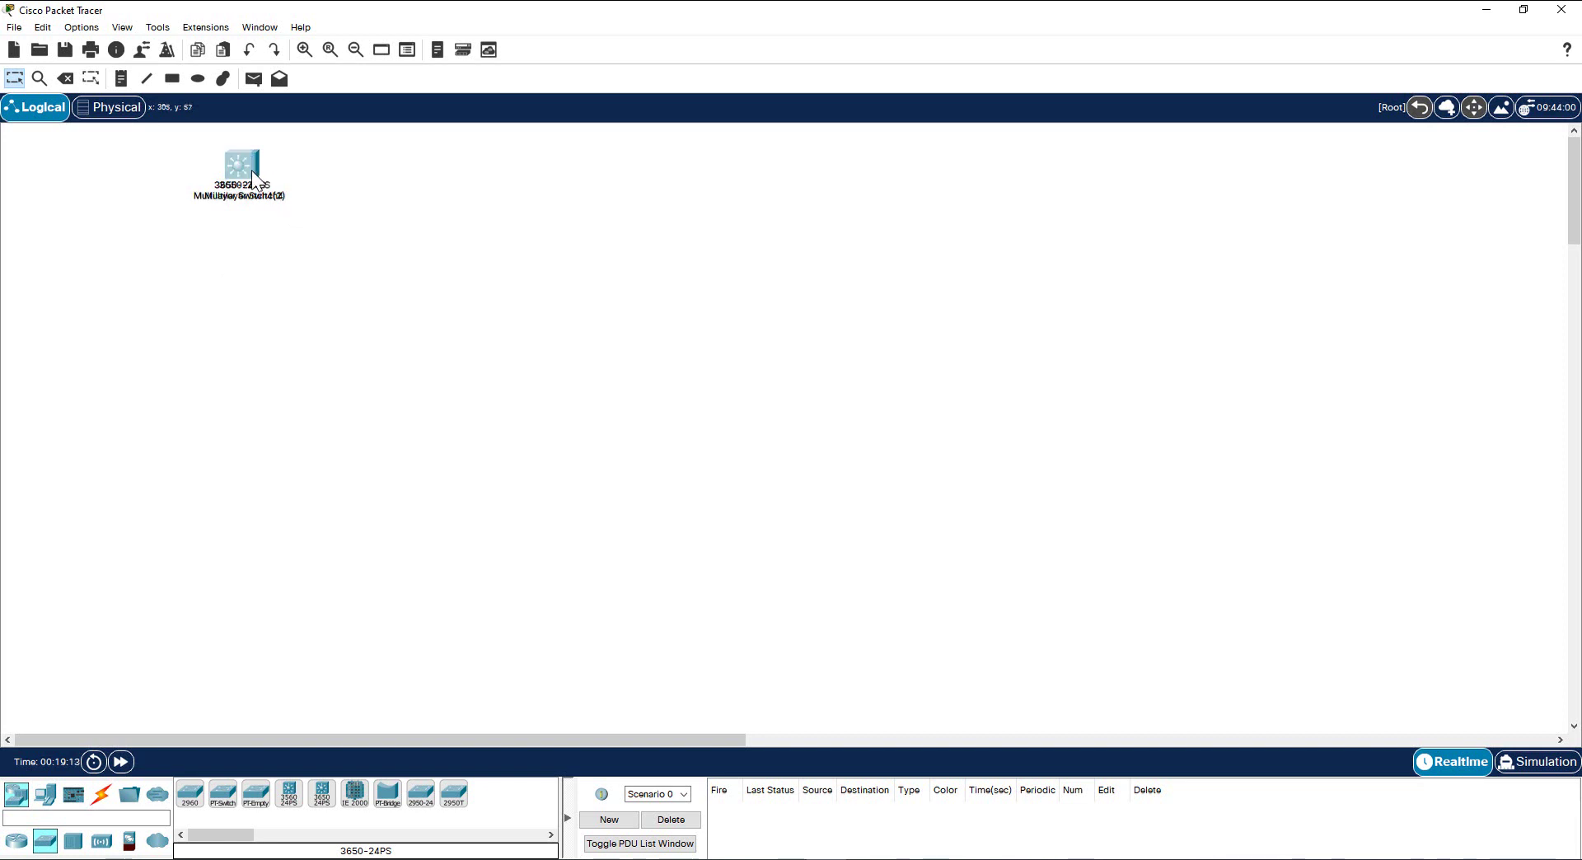
left_click_drag(242, 165, 396, 224)
left_click_drag(245, 169, 93, 226)
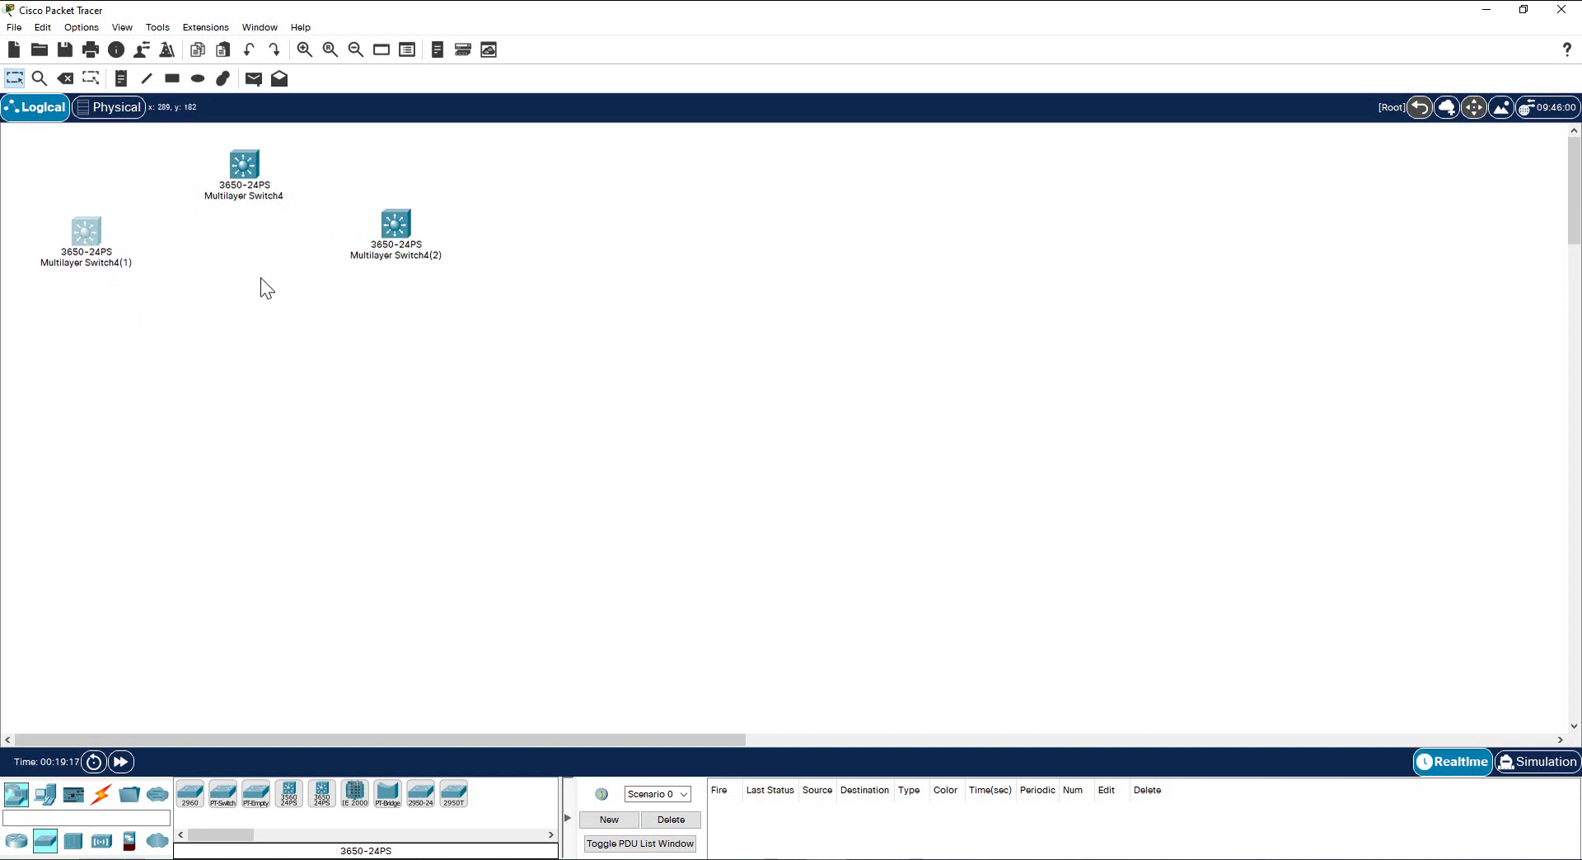
Step: Move Switch4(1) and Switch4(2) down to the same level below the original
left_click(260, 249)
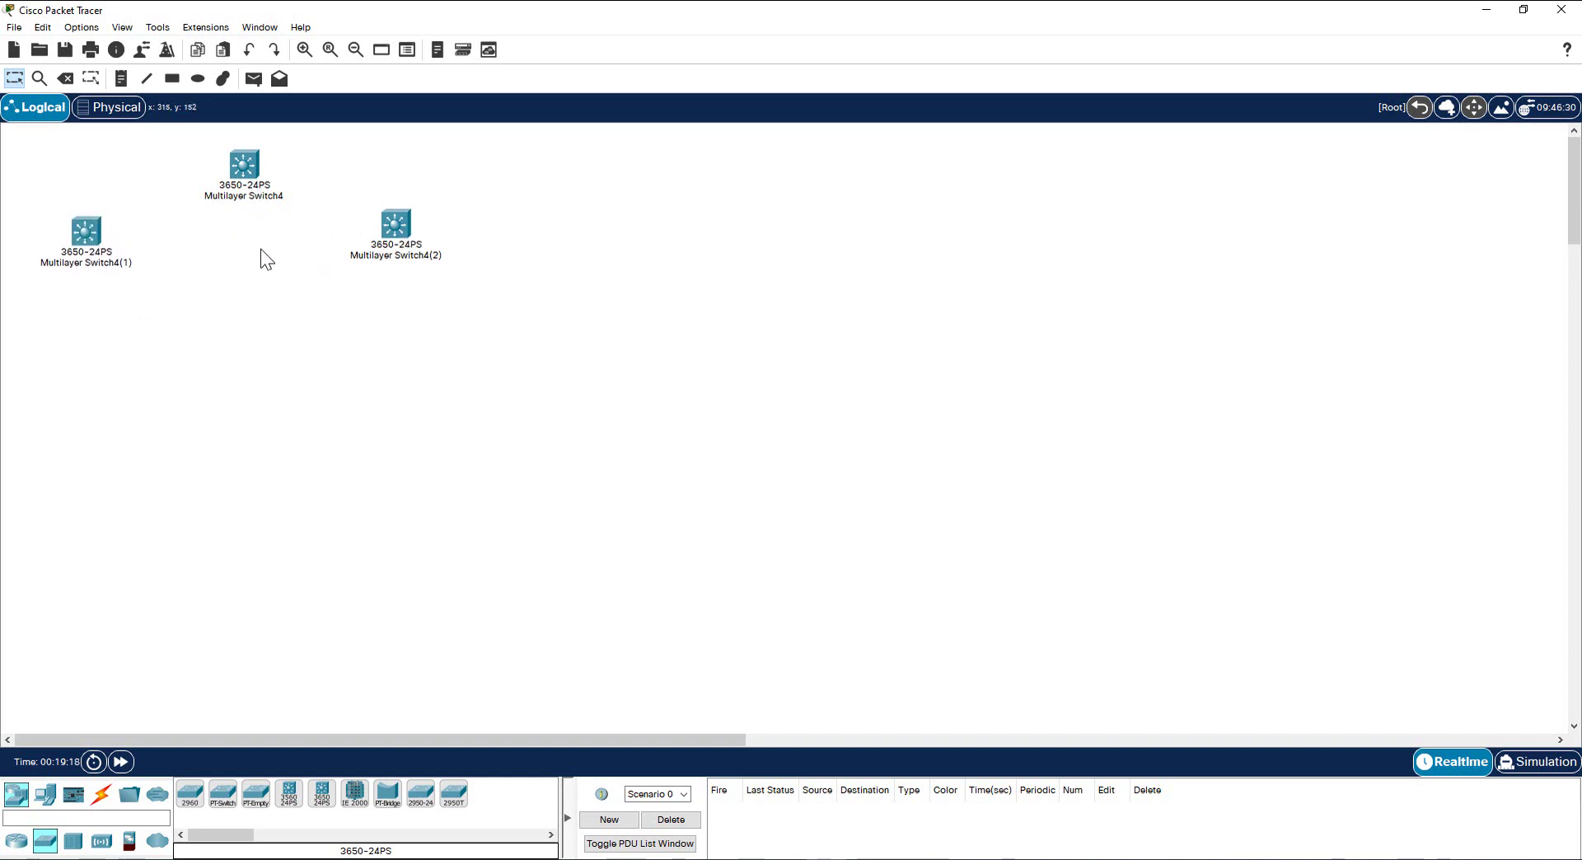
left_click(90, 236)
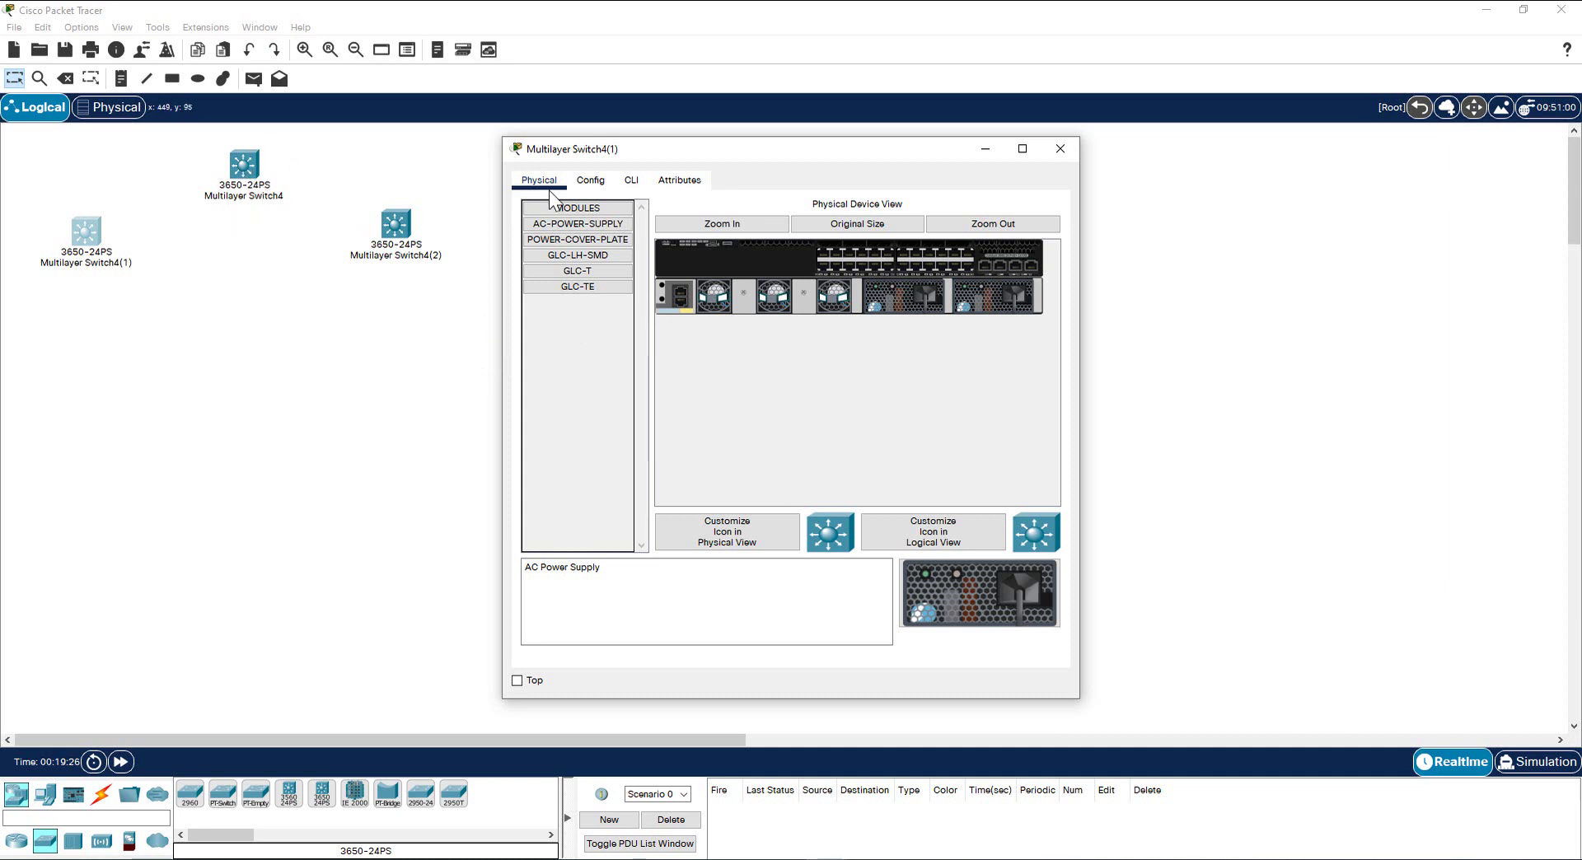
left_click(1062, 147)
left_click_drag(96, 220, 97, 282)
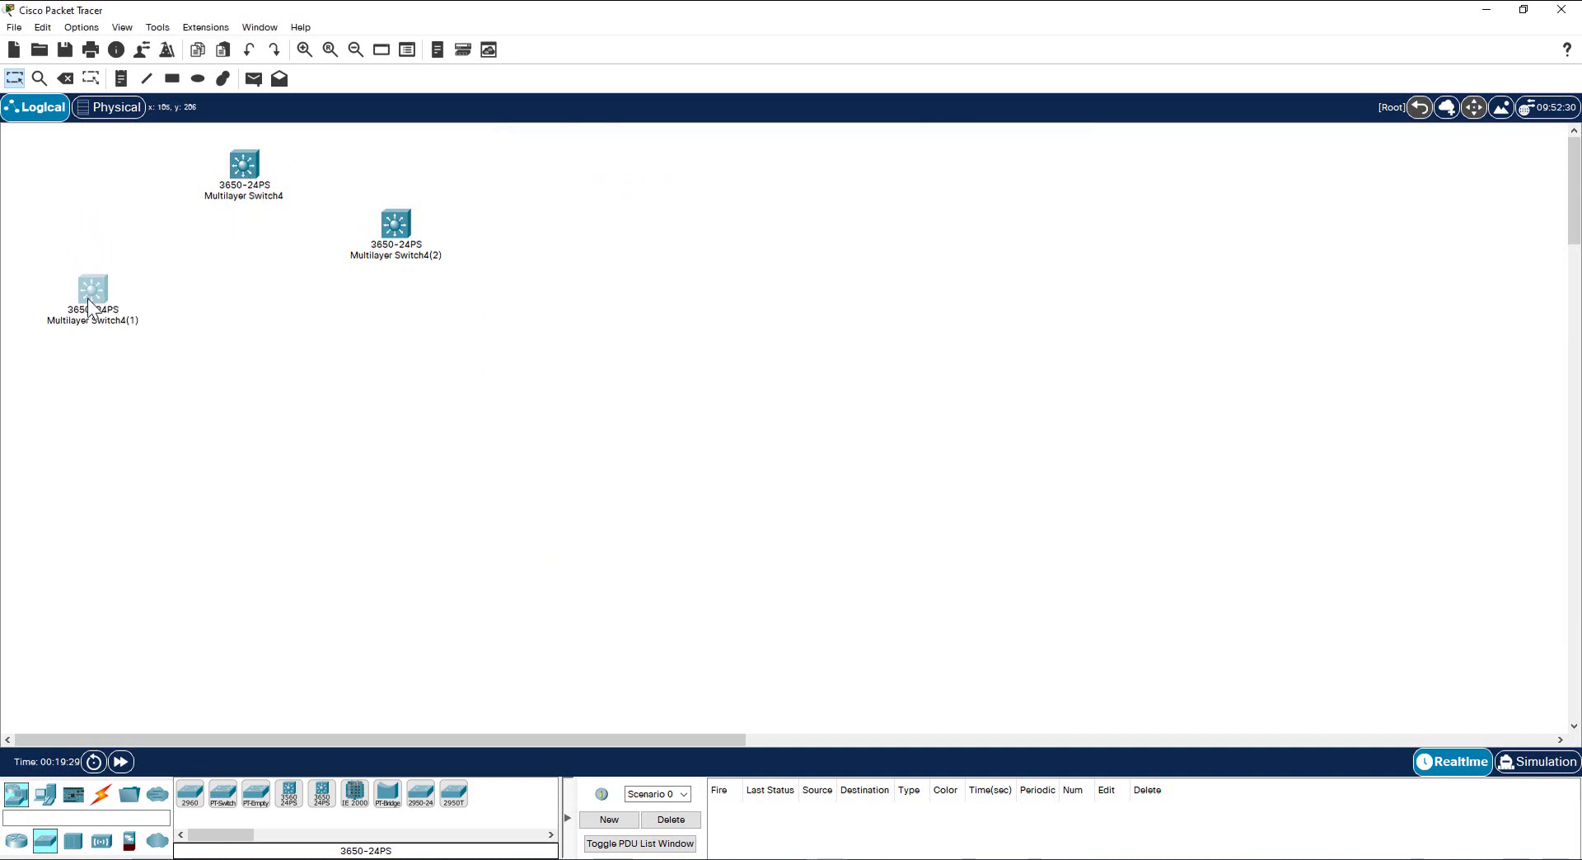
left_click_drag(386, 246, 368, 297)
left_click(371, 288)
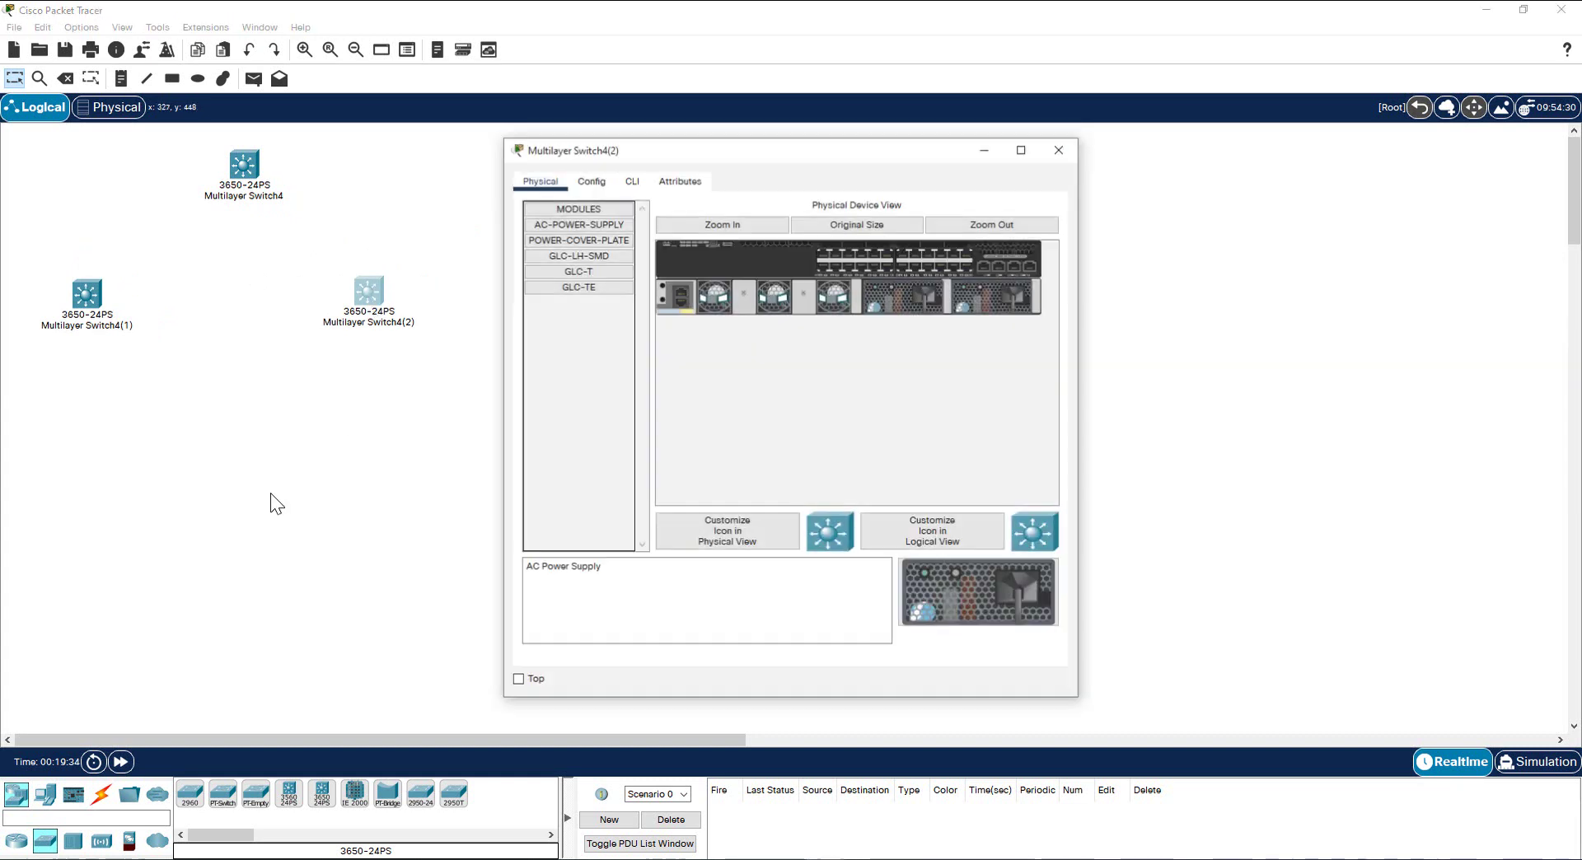
left_click(272, 494)
Step: Place two 2960 switches, Switch0 and Switch1, below Switch4(1) and Switch4(2)
left_click(189, 794)
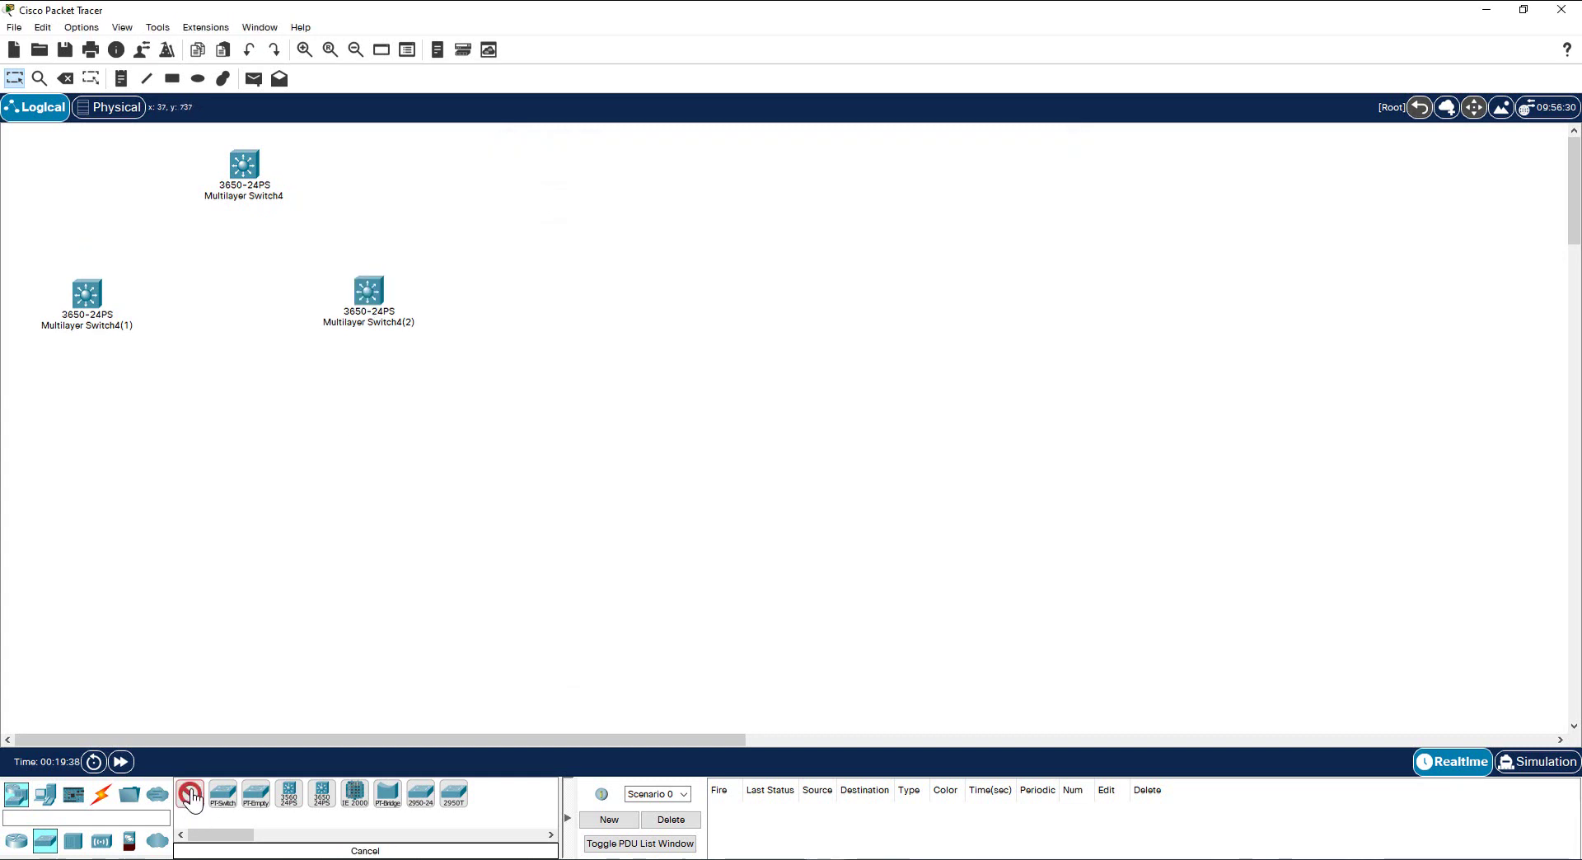
left_click(89, 439)
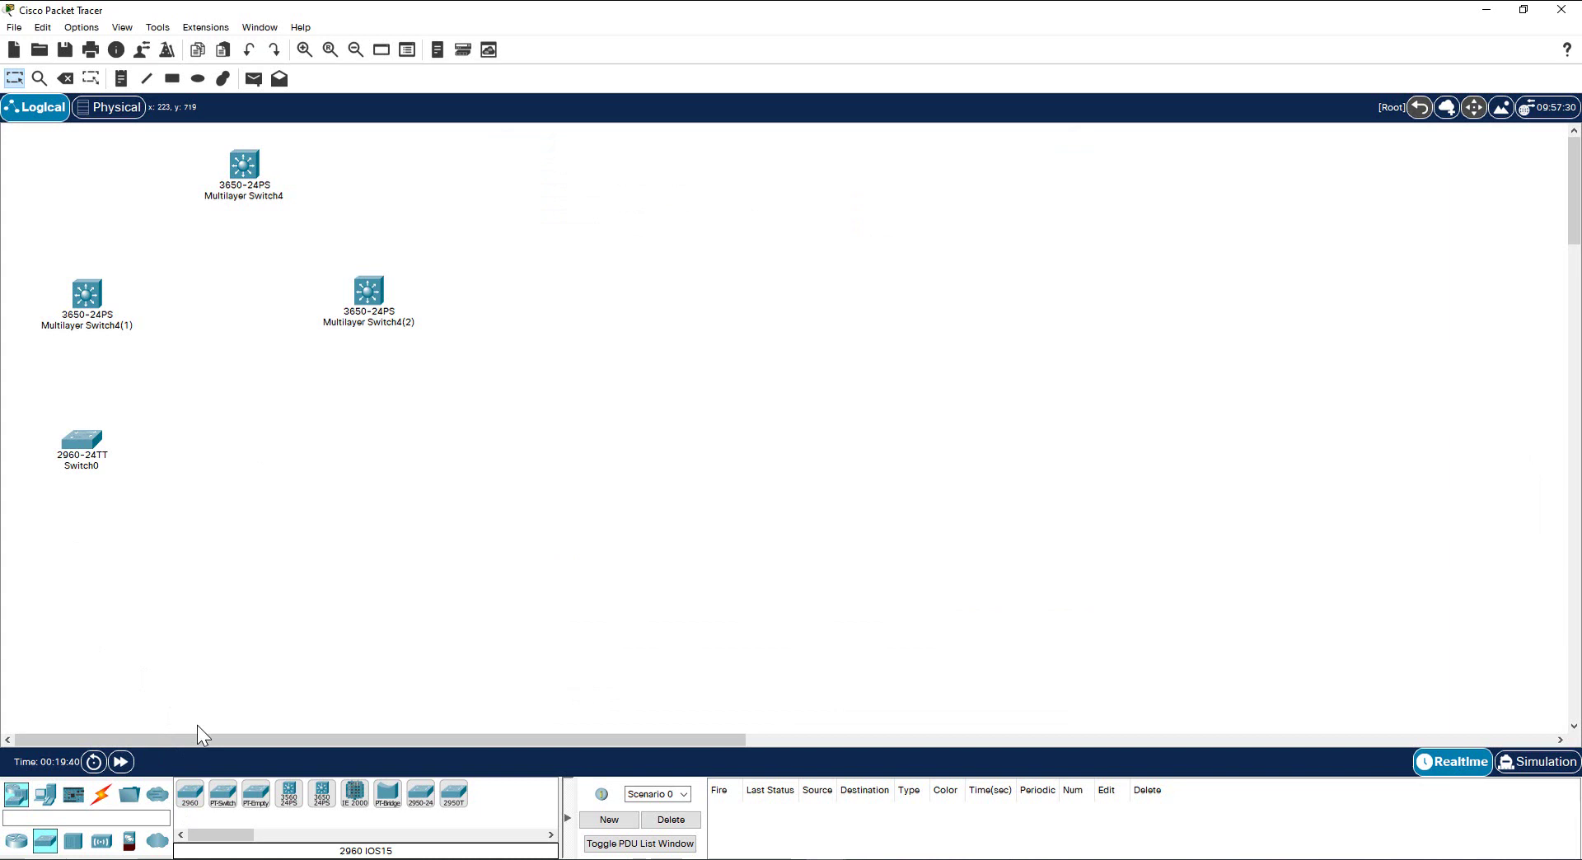
left_click(191, 795)
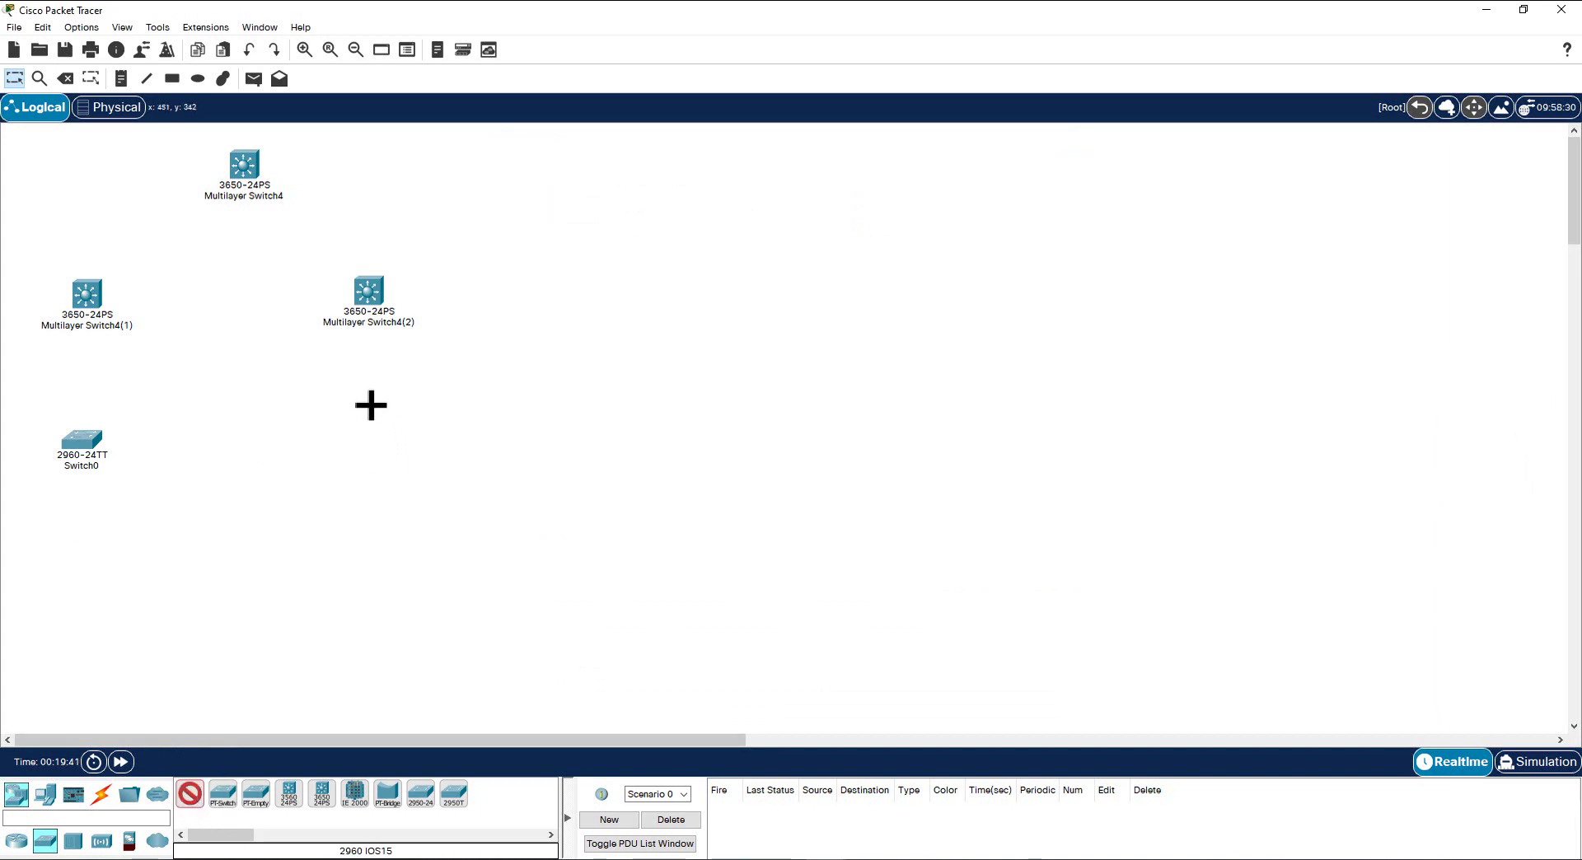
left_click(363, 427)
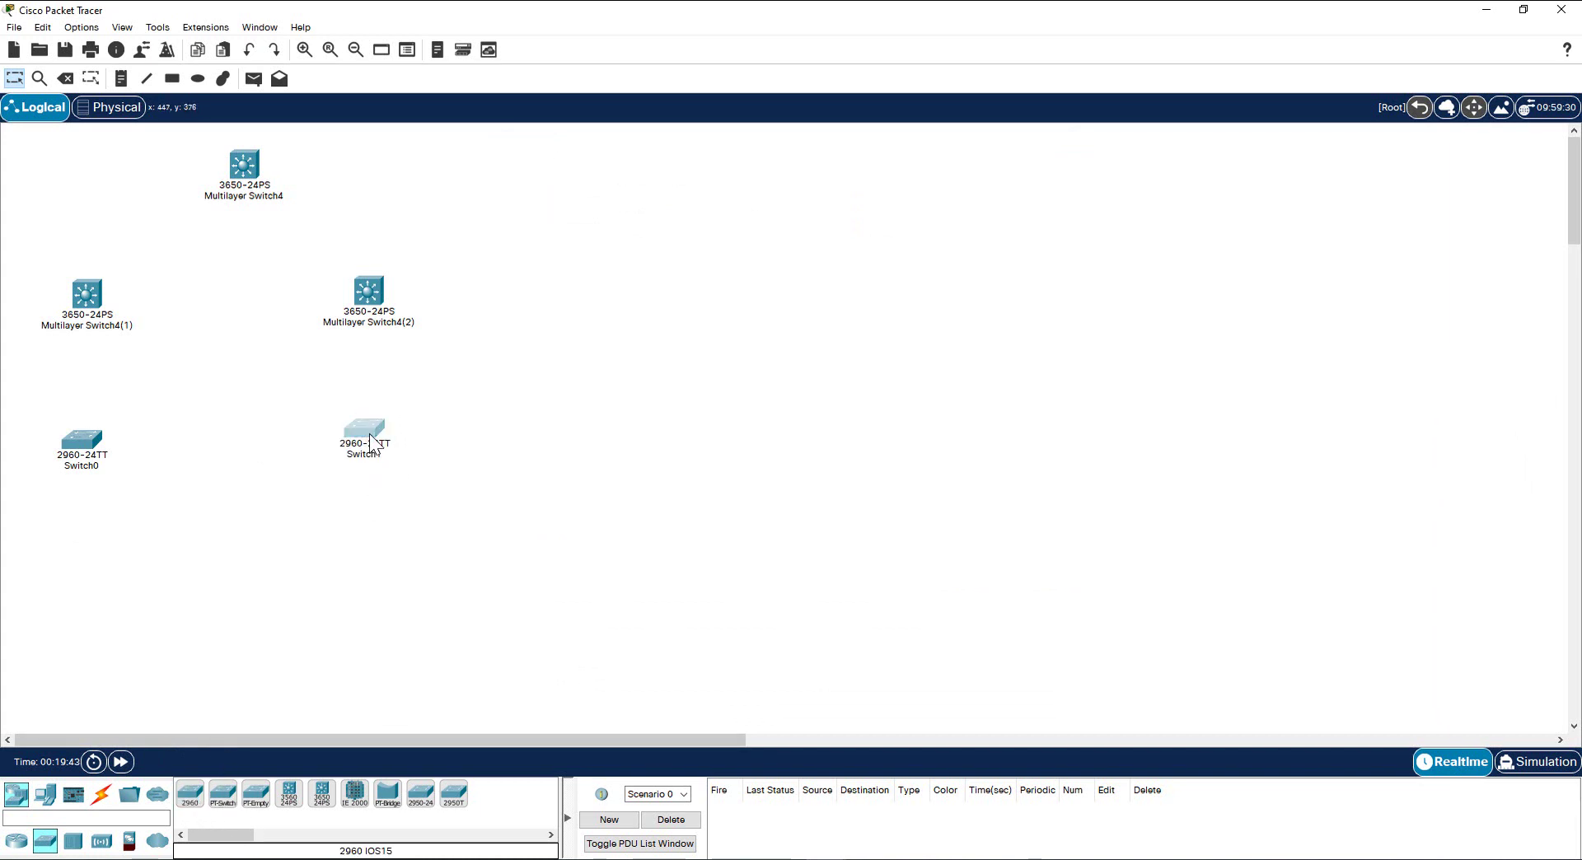
left_click_drag(371, 443, 377, 450)
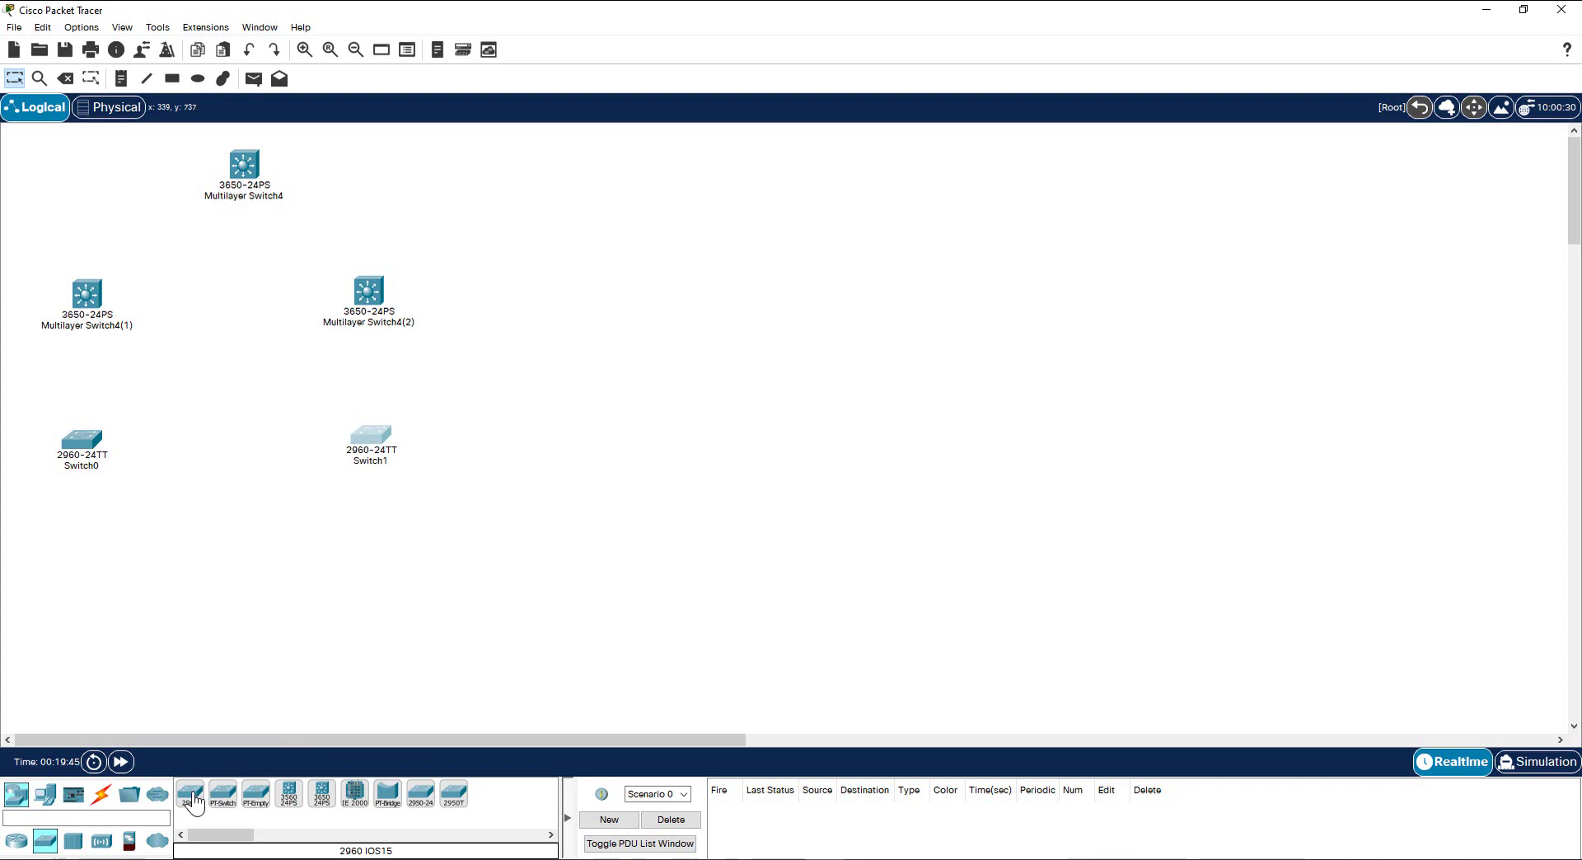
Step: Add Switch2 right of Switch1 and Switch3 at the left edge, shifting Switch0 right
left_click(191, 796)
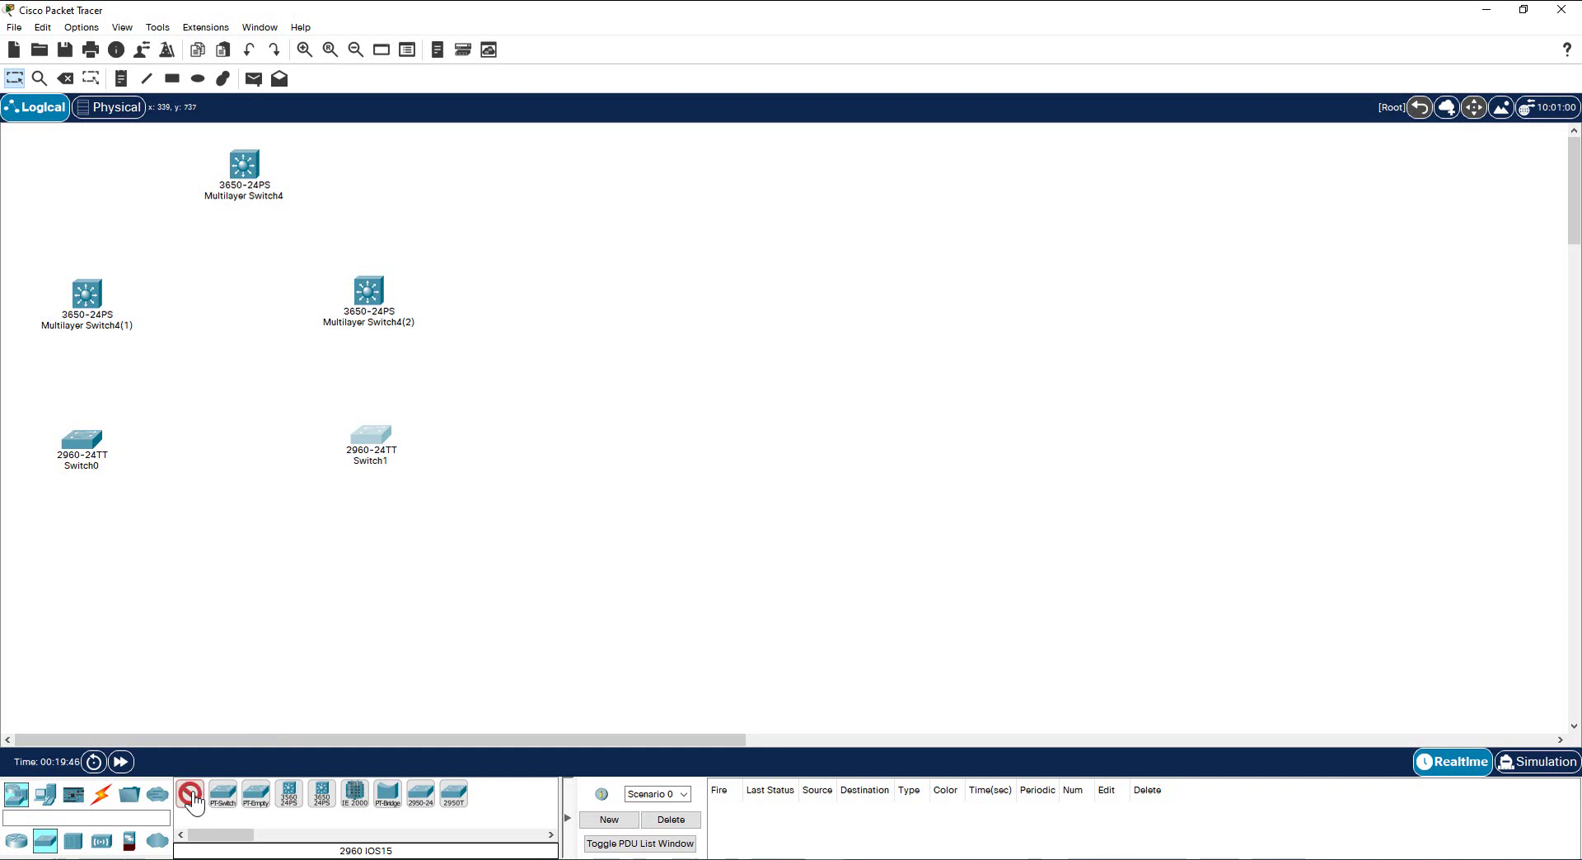
left_click(502, 438)
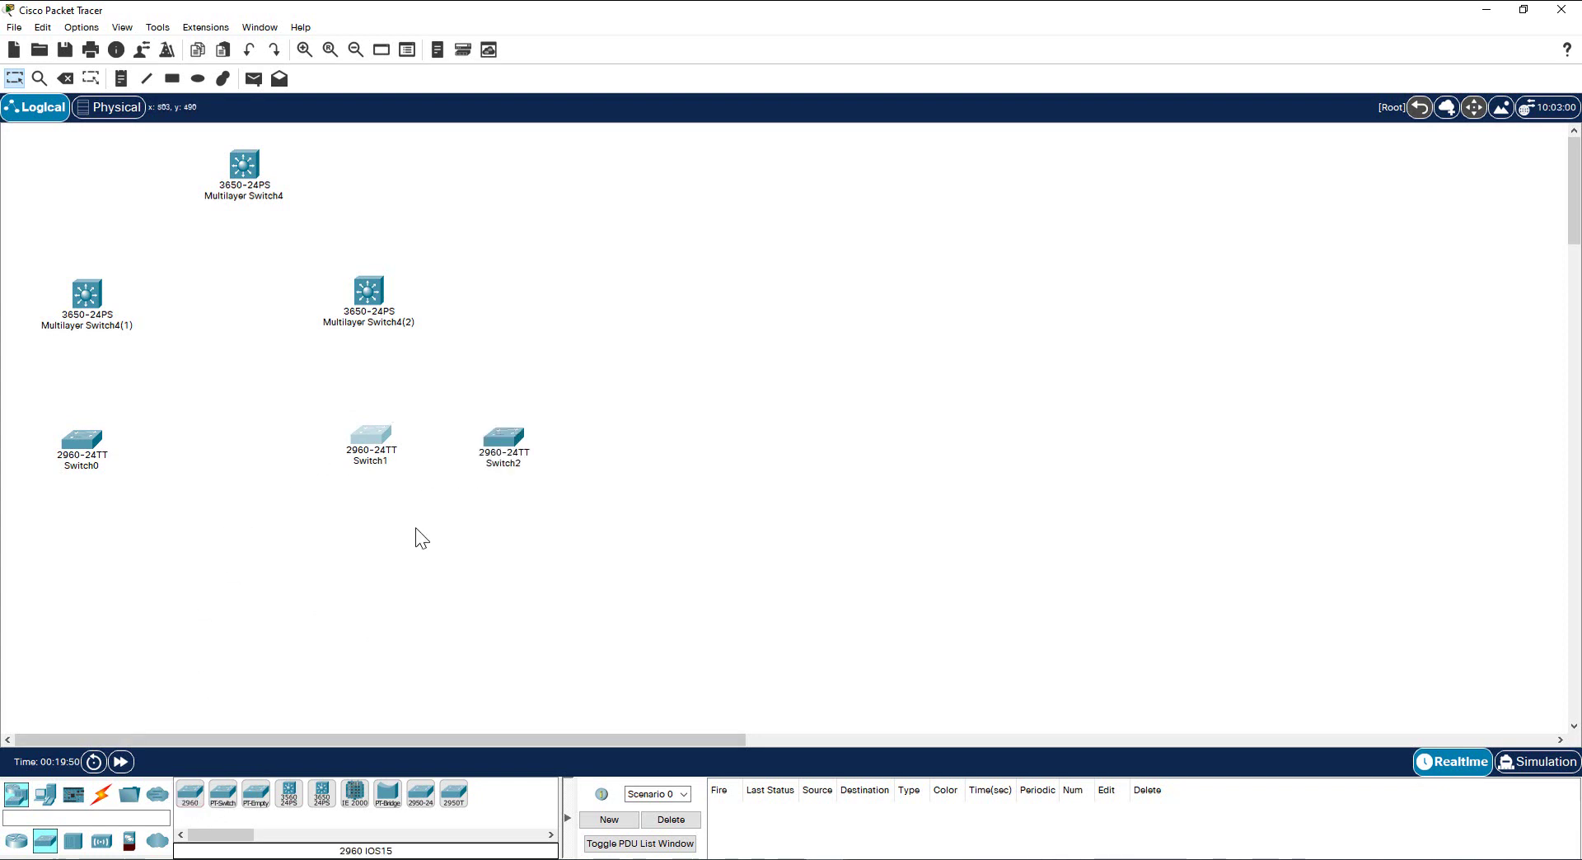
left_click_drag(82, 438, 157, 432)
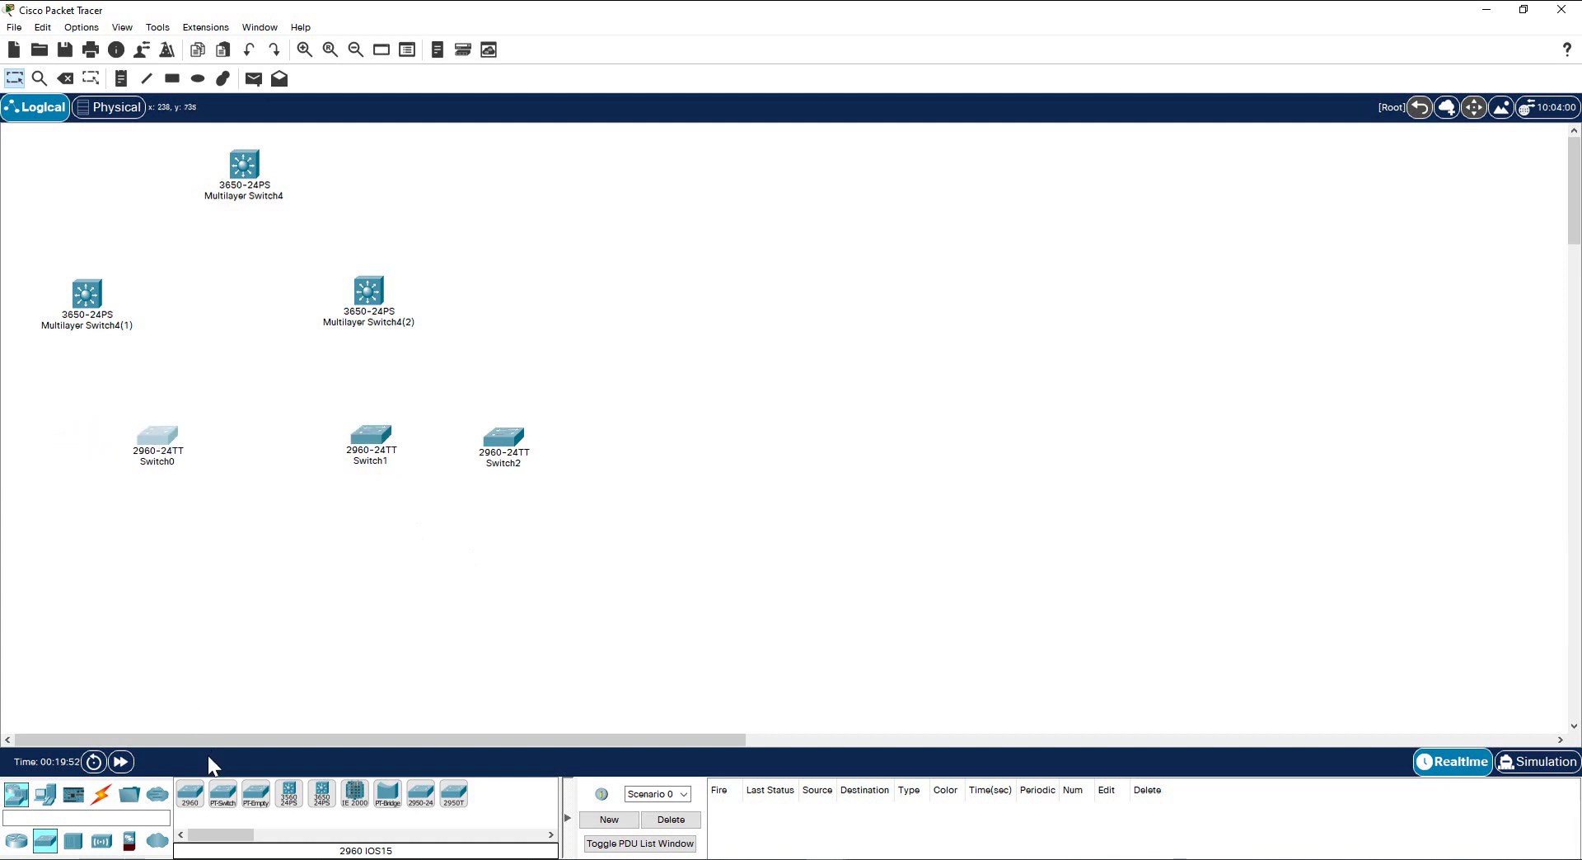
left_click(191, 794)
left_click(29, 447)
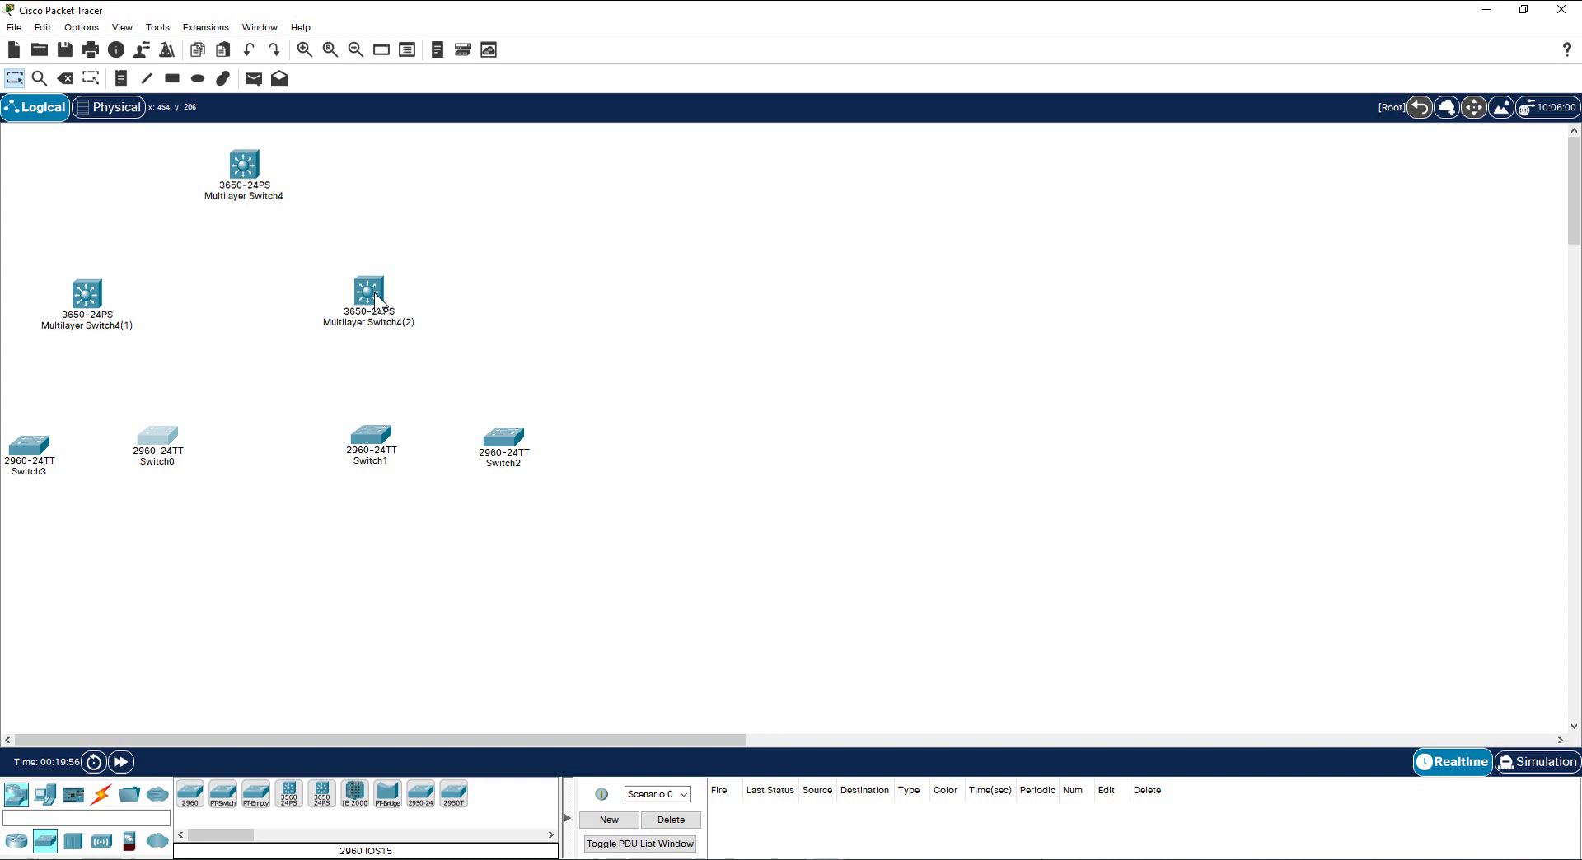
Step: Spread the multilayer switches apart, moving Multilayer Switch4 down and right
left_click_drag(374, 293, 430, 298)
left_click_drag(94, 289, 107, 291)
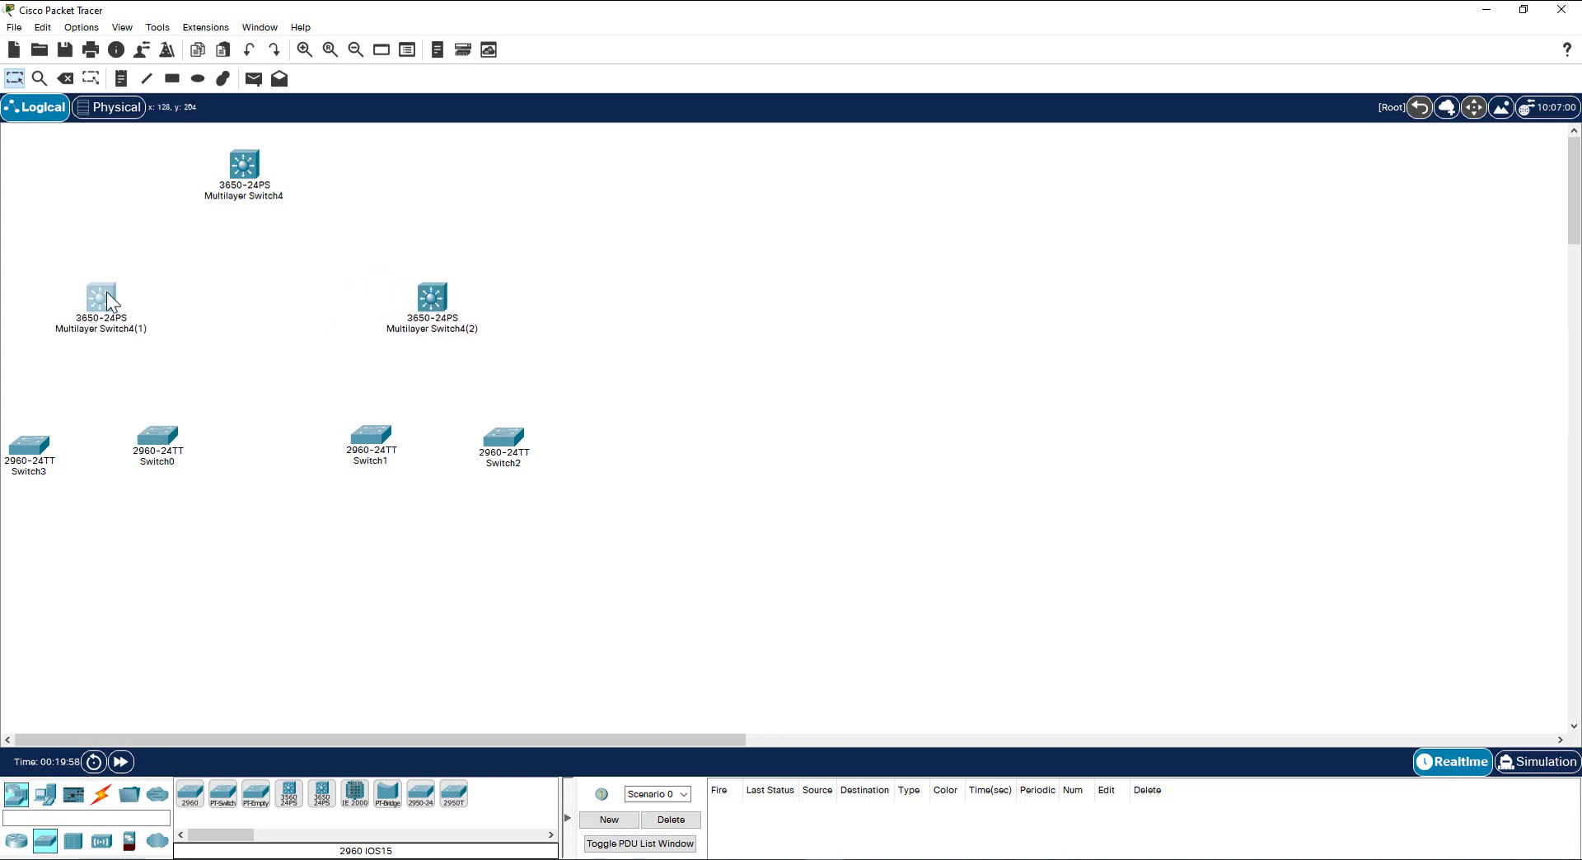
left_click_drag(246, 171, 273, 206)
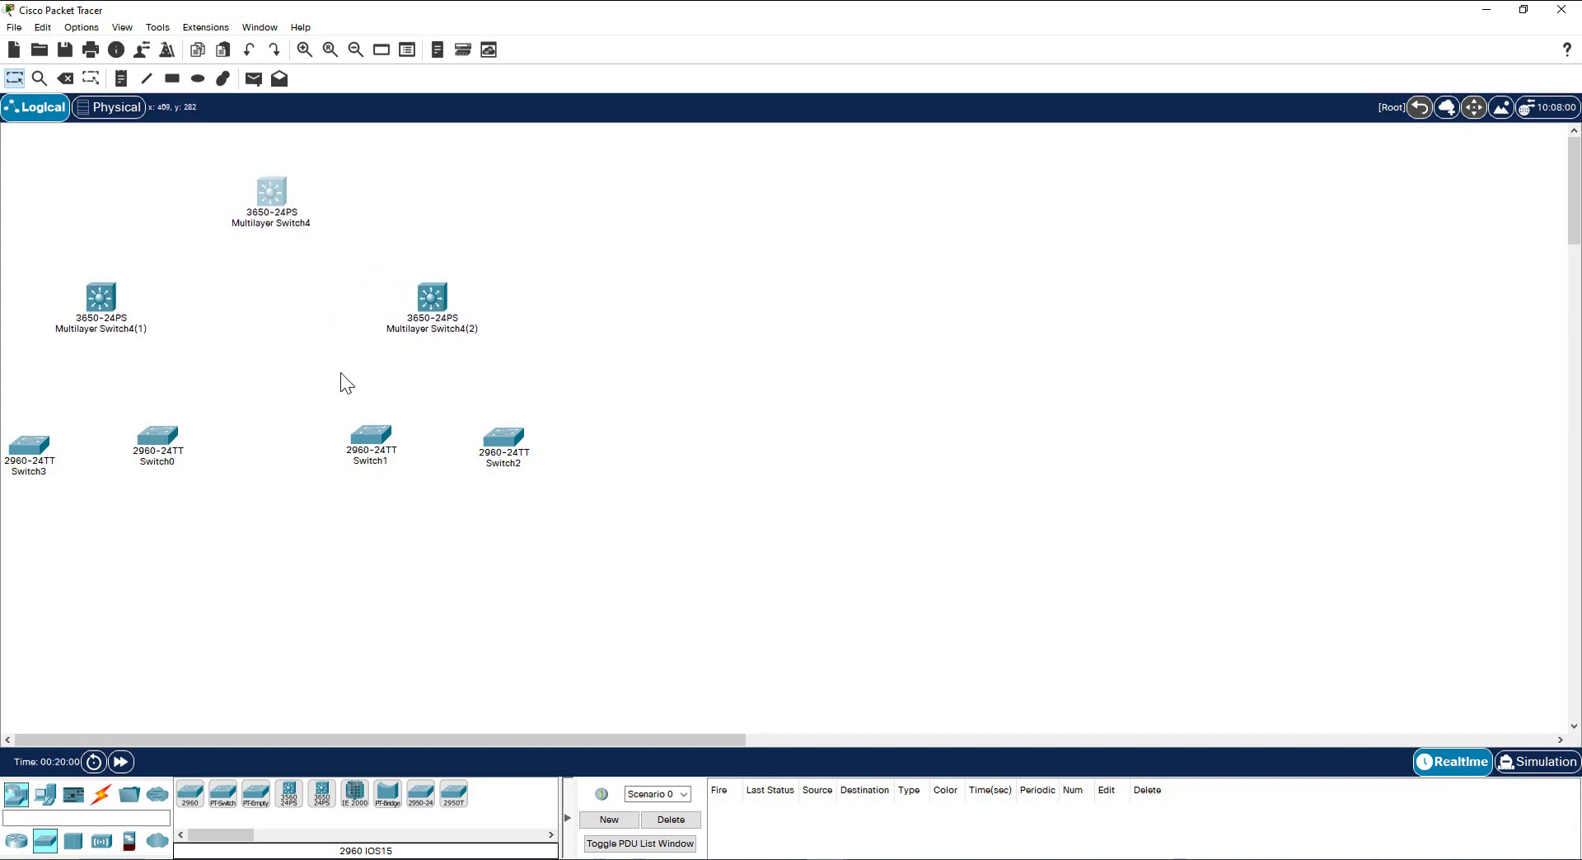
Step: Cable Switch3 to Multilayer Switch4(1) using the automatic connection type
left_click(102, 796)
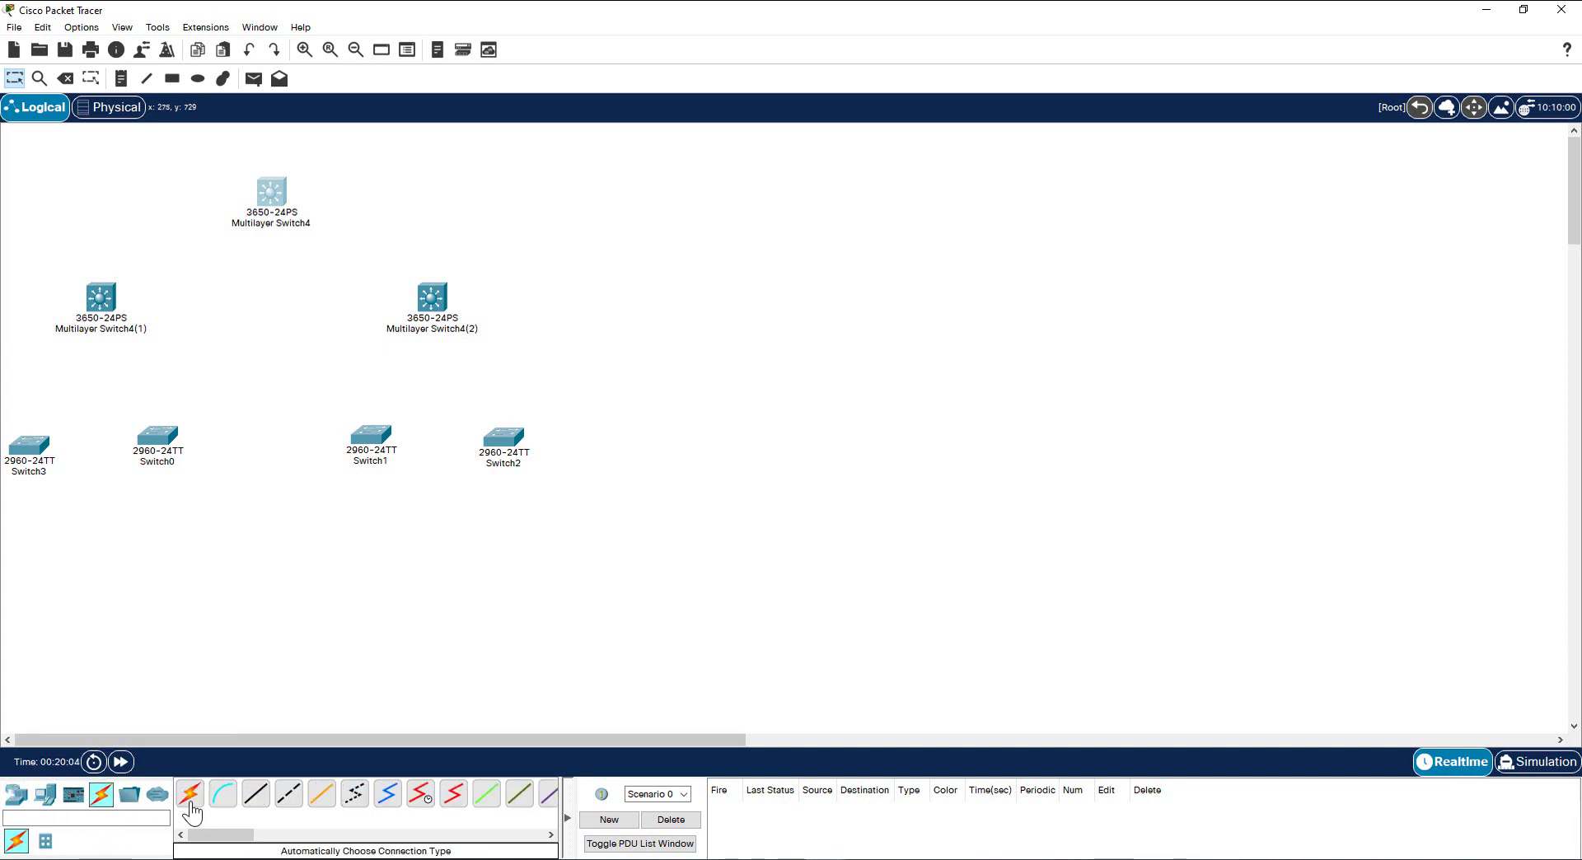
left_click(191, 796)
left_click(191, 796)
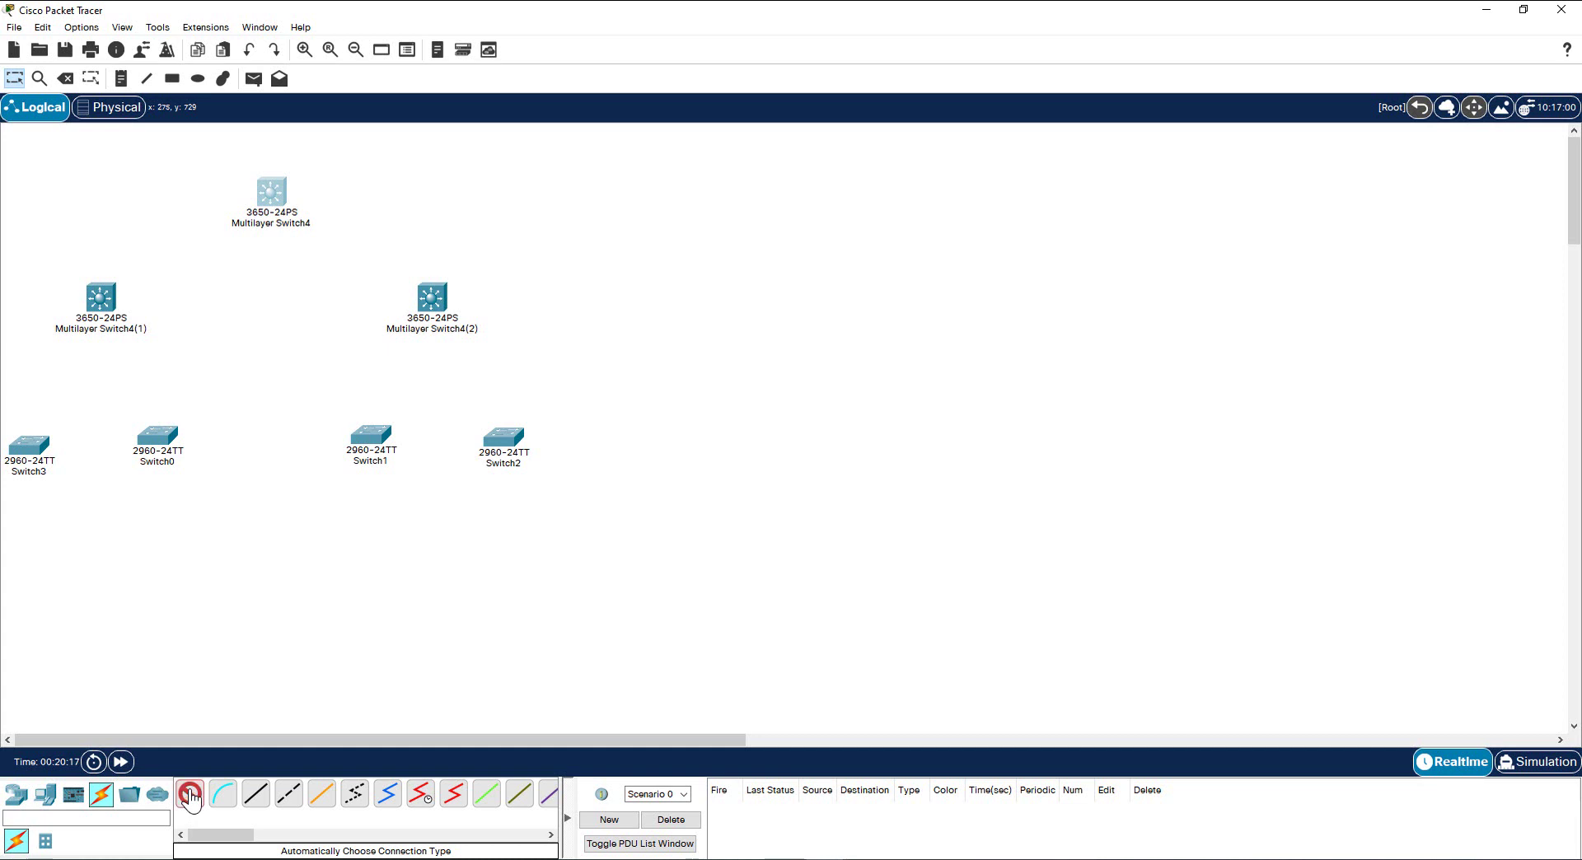
left_click(25, 448)
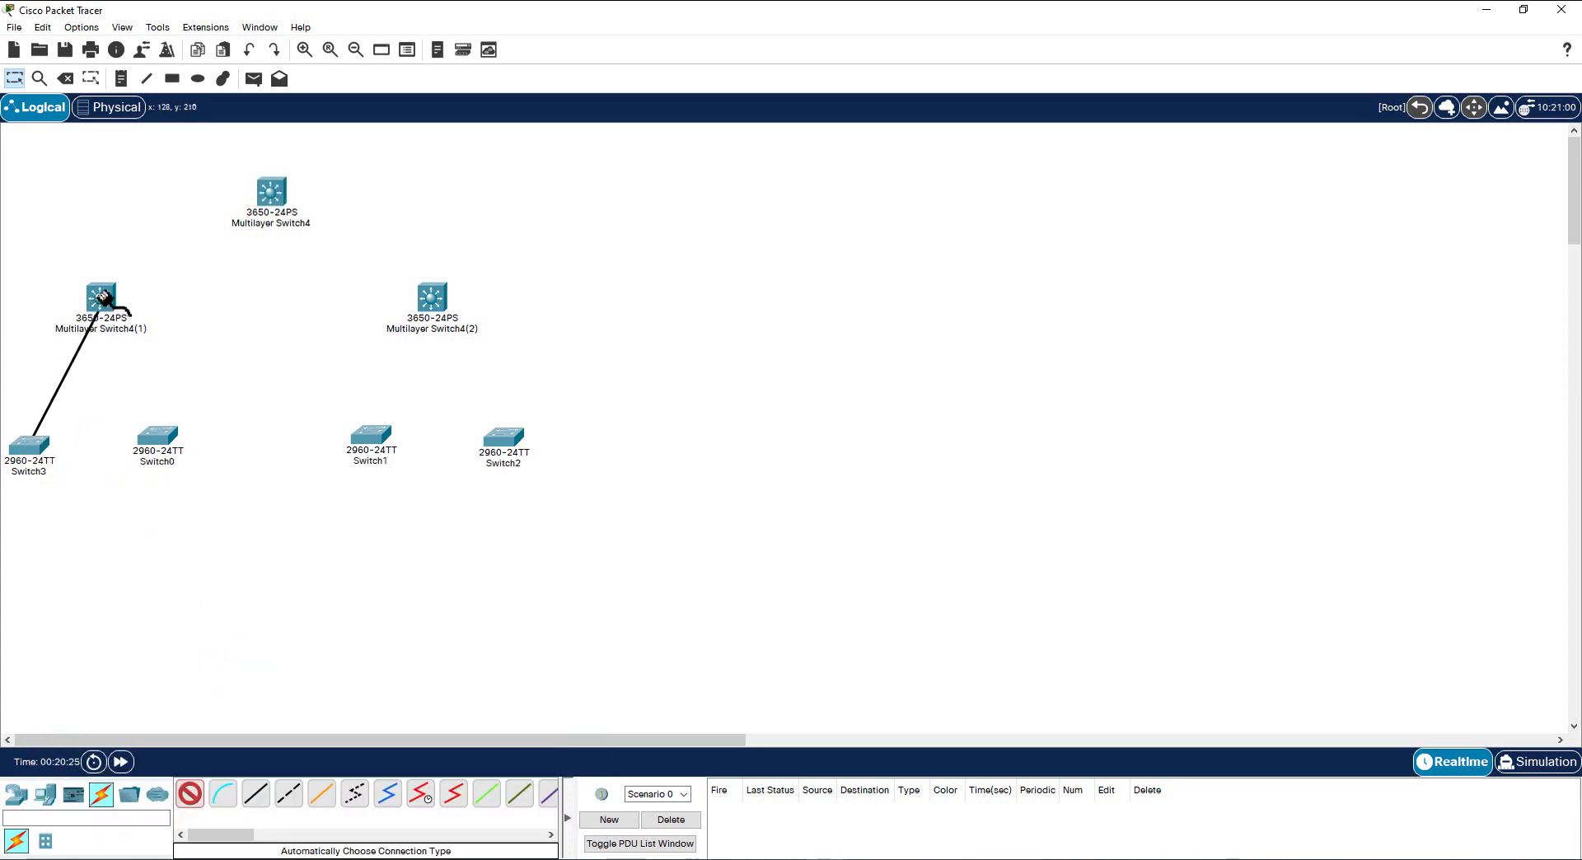
left_click(103, 298)
Step: Link Switch4(1) to Switch0 and Multilayer Switch4, and Multilayer Switch4 to Switch4(2)
left_click(191, 796)
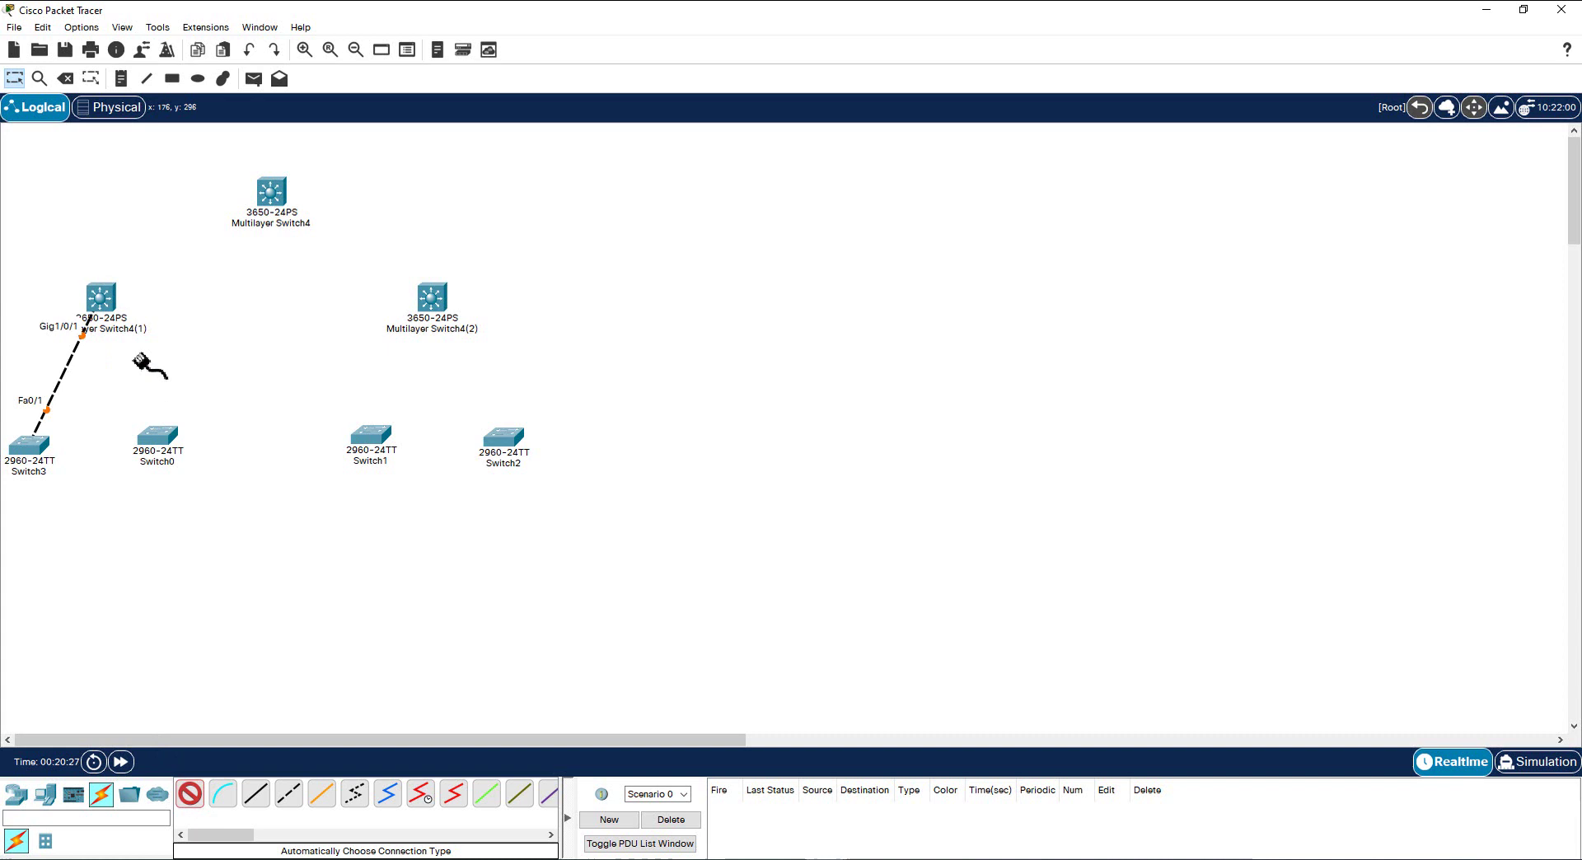
left_click(100, 298)
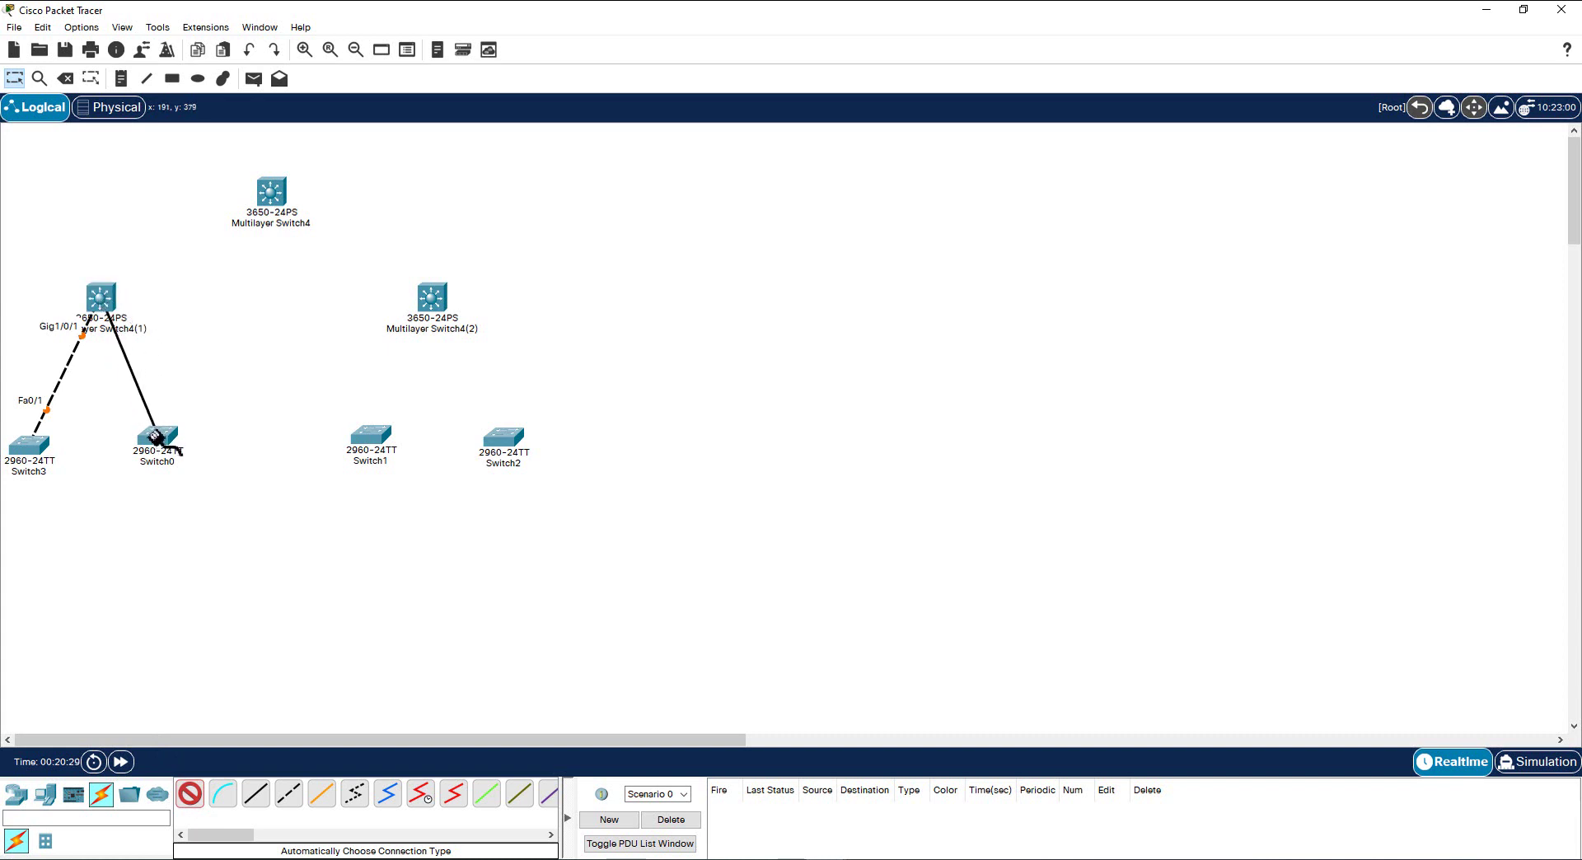
left_click(158, 437)
left_click(190, 795)
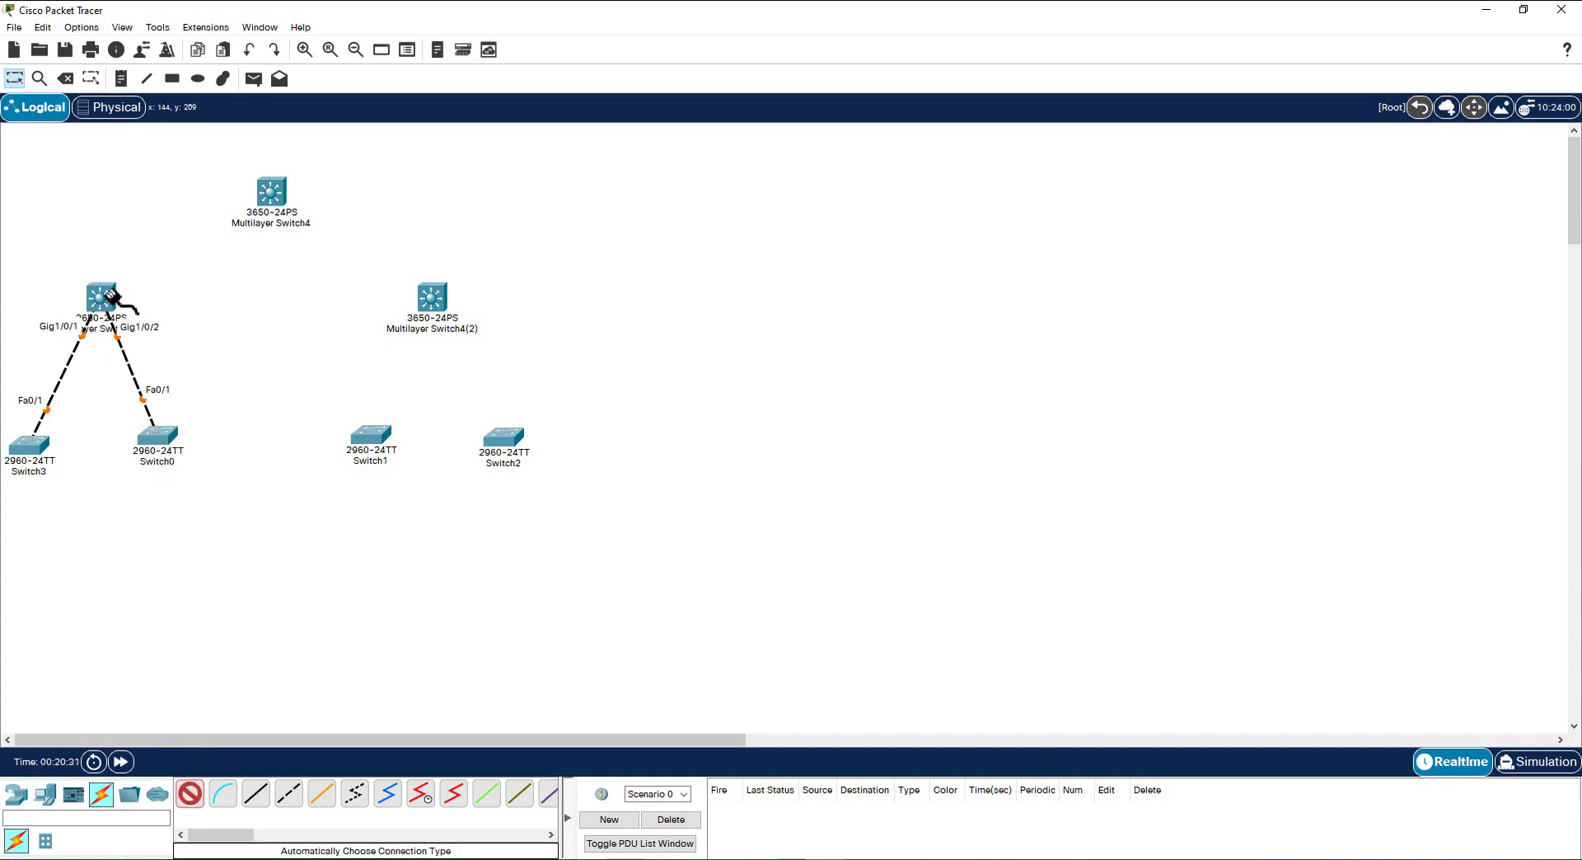
left_click(100, 299)
left_click(271, 193)
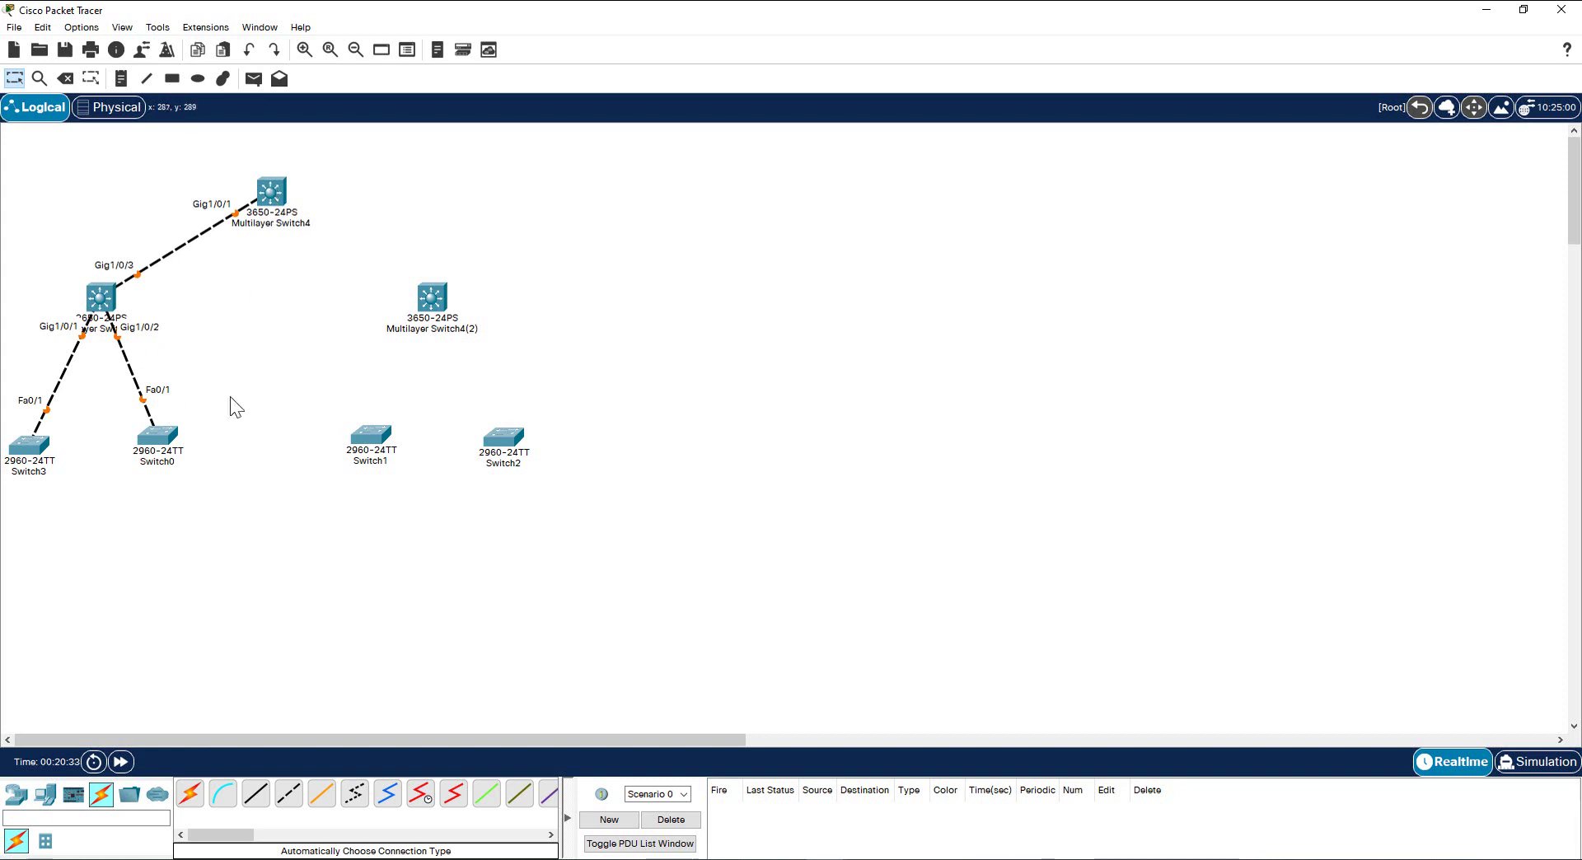
left_click(191, 795)
left_click(278, 202)
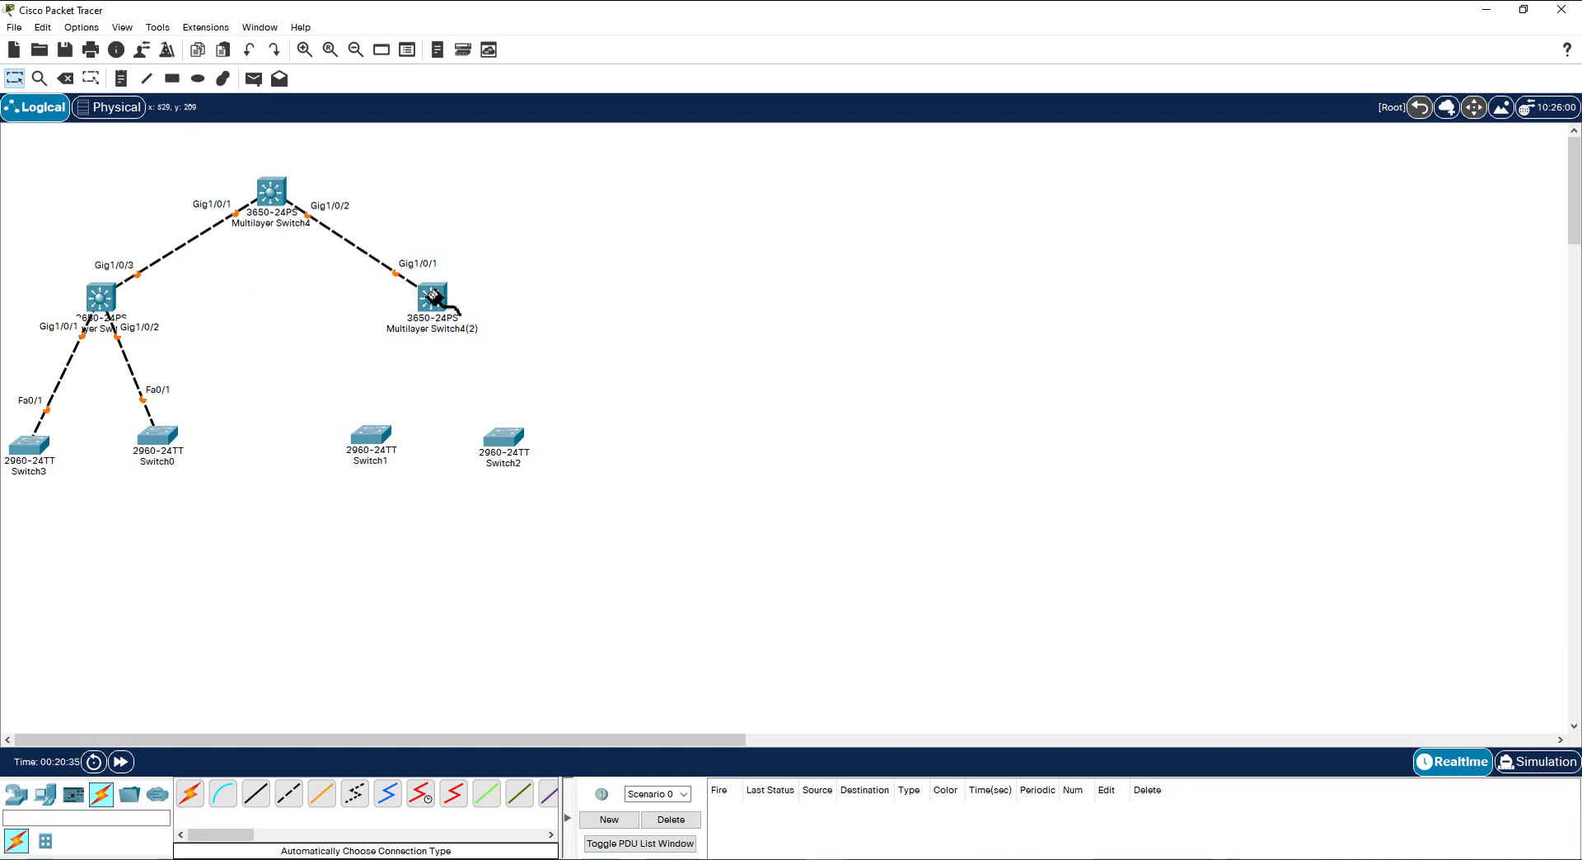
Step: Connect Switch1 and Switch2 to Multilayer Switch4(2)
left_click(190, 794)
left_click(377, 434)
left_click(431, 297)
left_click(190, 793)
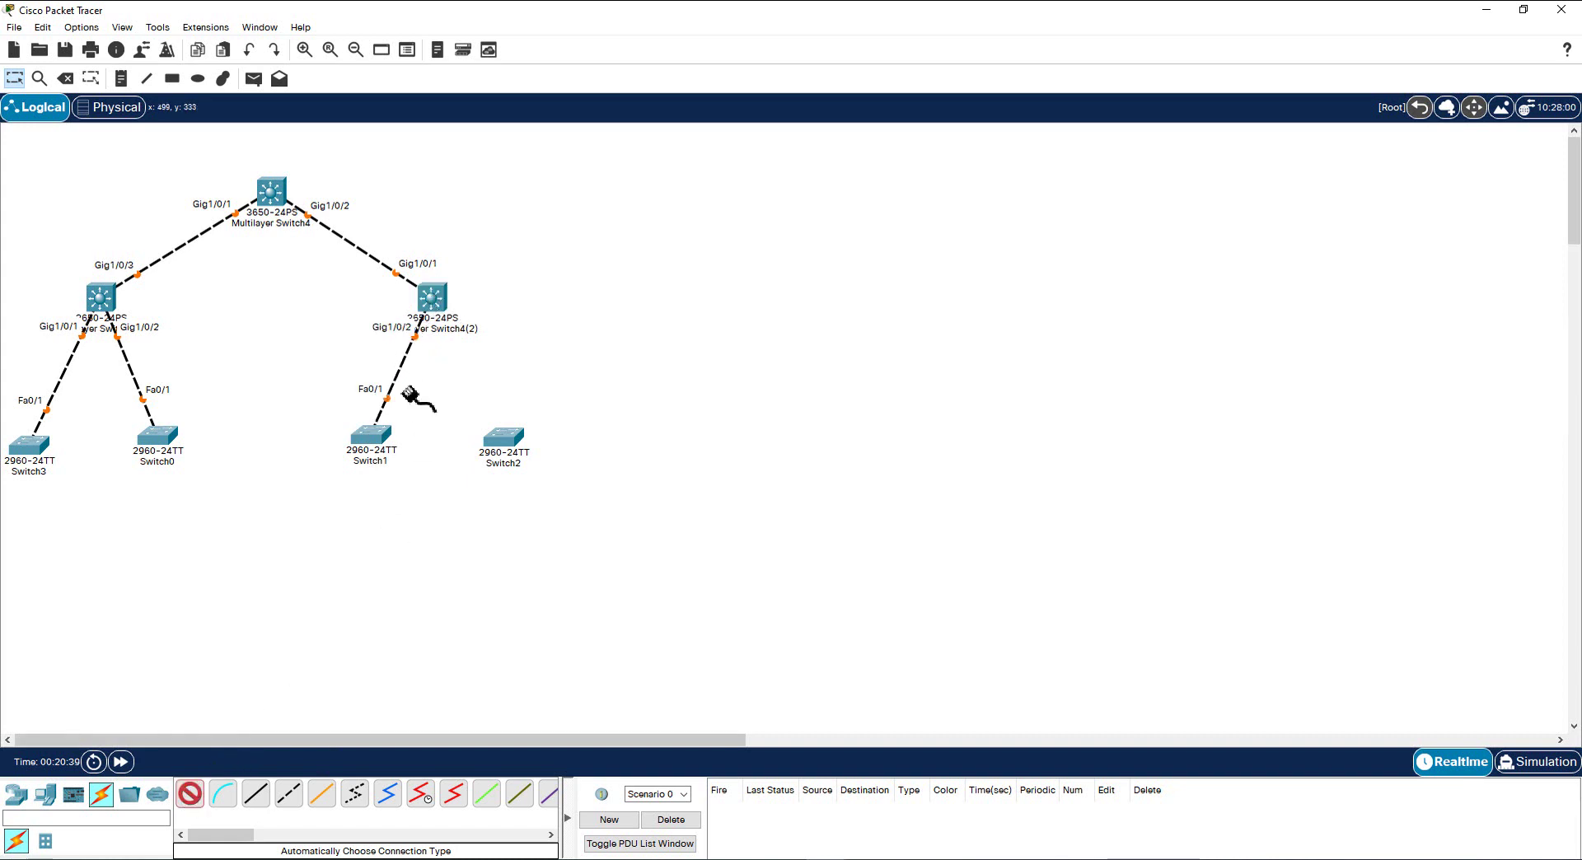
left_click(432, 299)
left_click(503, 443)
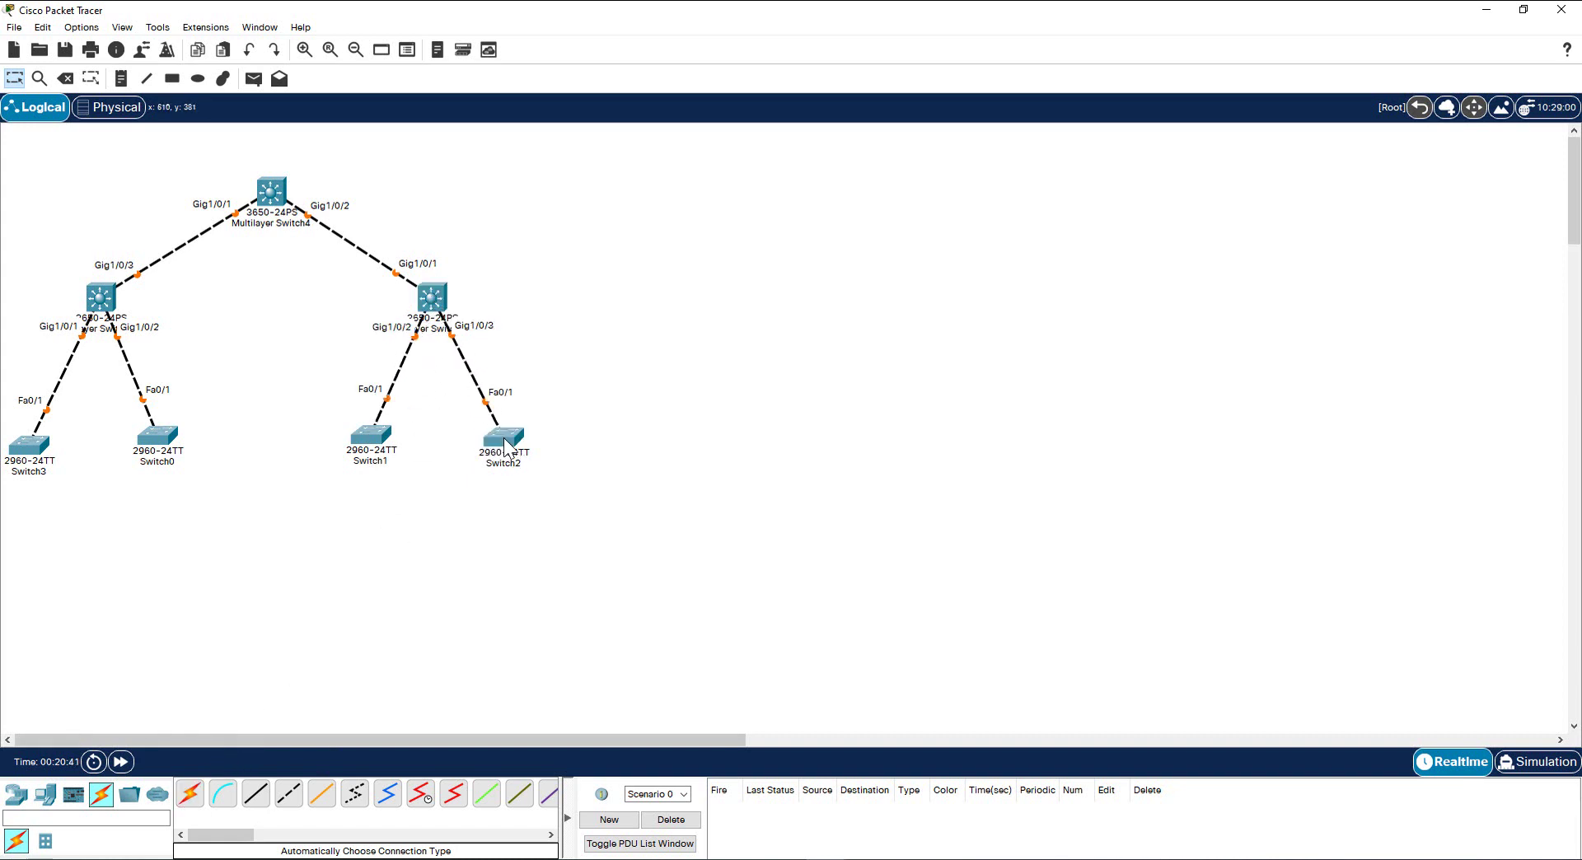
Step: Re-home the two core uplinks onto Multilayer Switch4's Gig1/1/1 and Gig1/1/2 ports
left_click(236, 223)
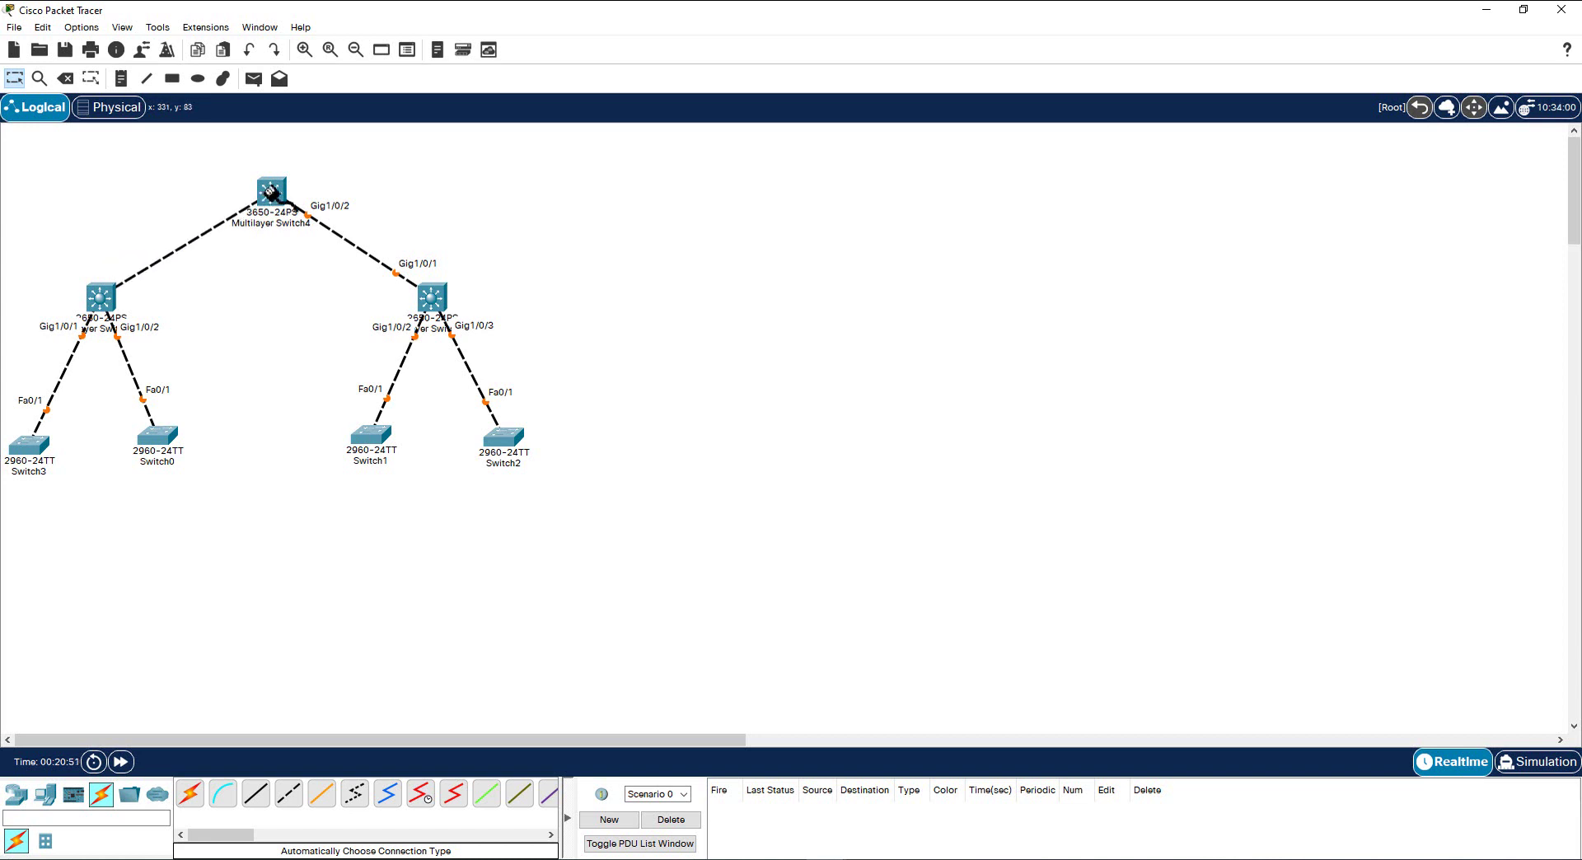
mouse_move(272, 192)
left_click(272, 192)
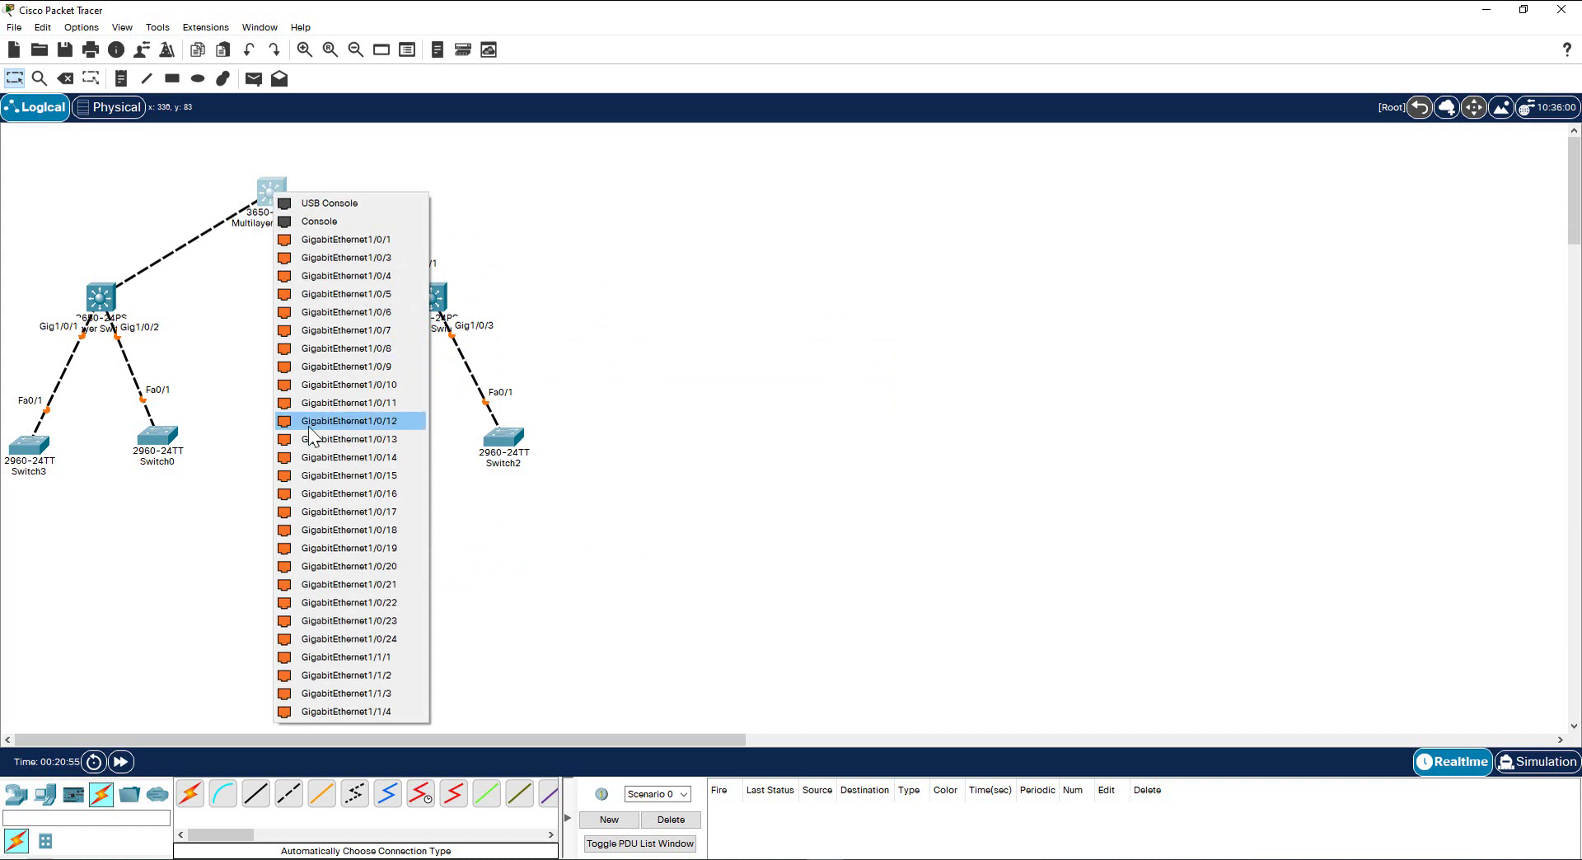
left_click(375, 657)
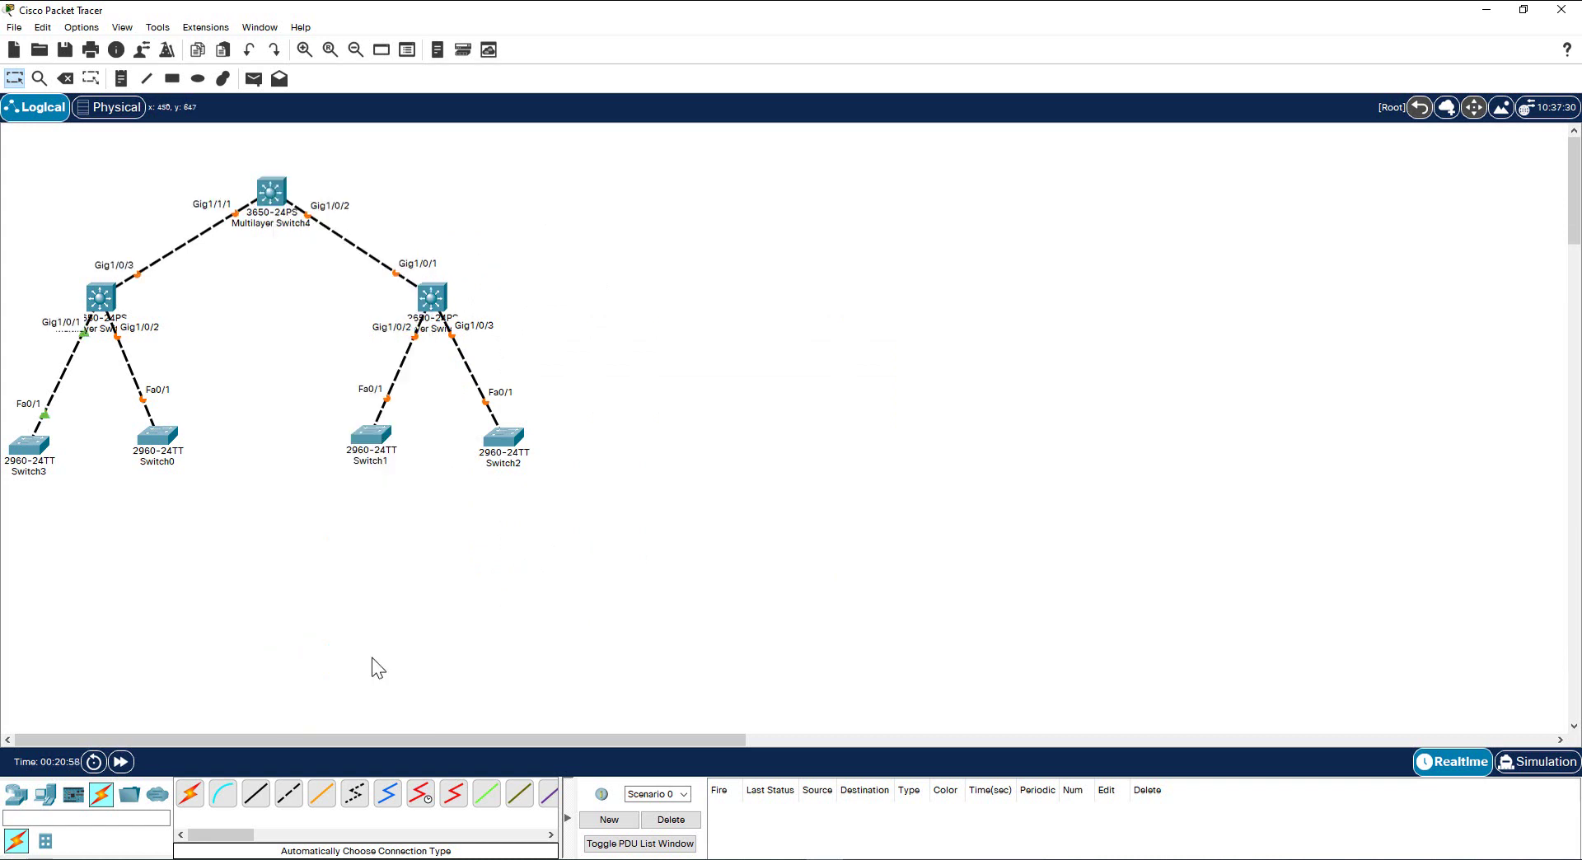
left_click(307, 219)
left_click(279, 193)
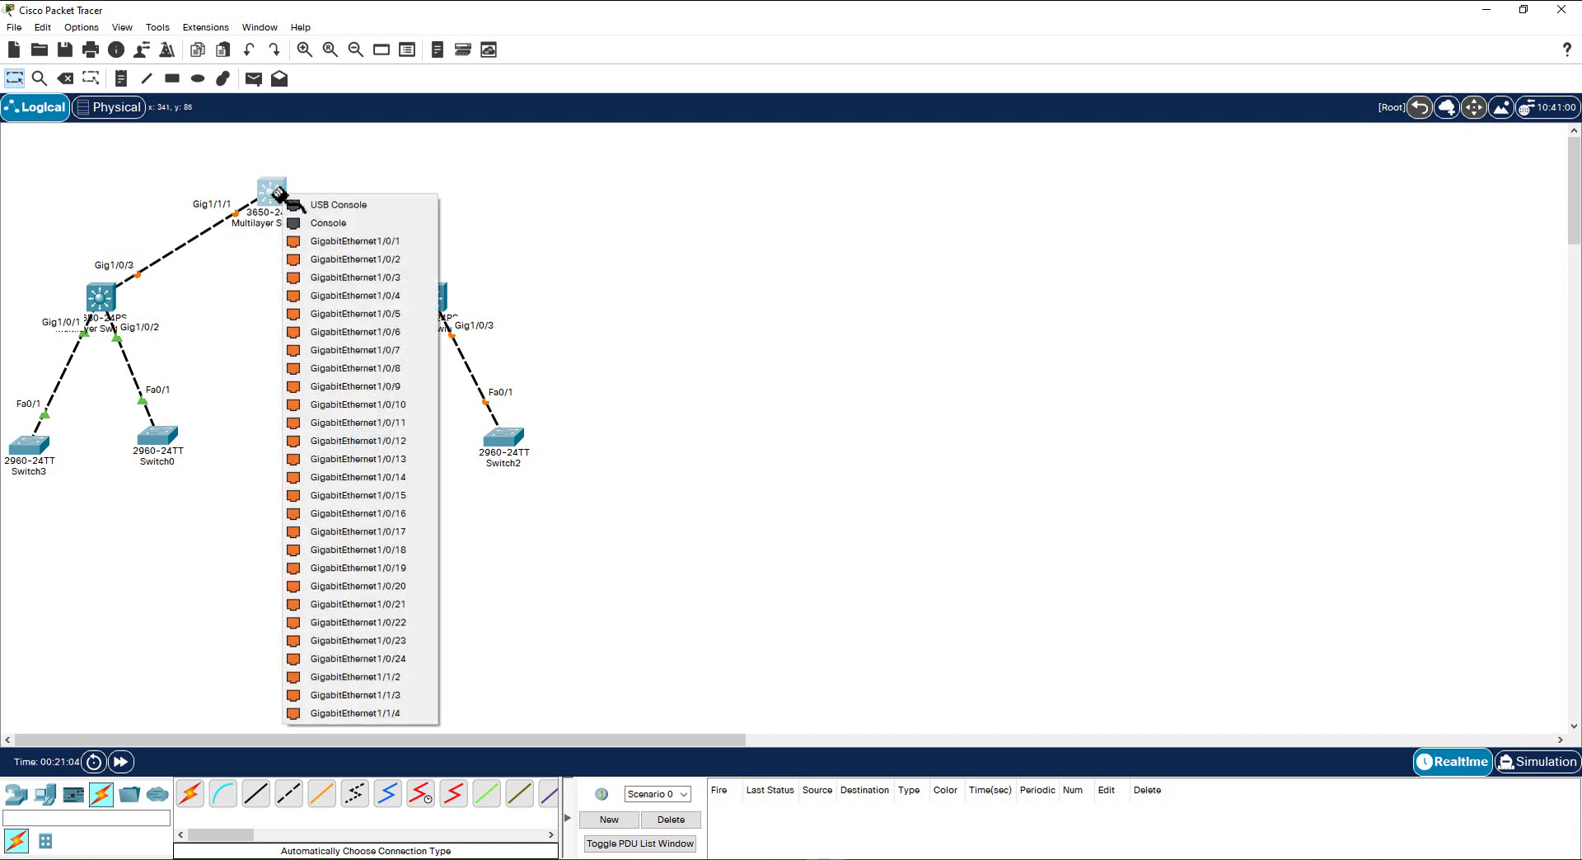
left_click(389, 679)
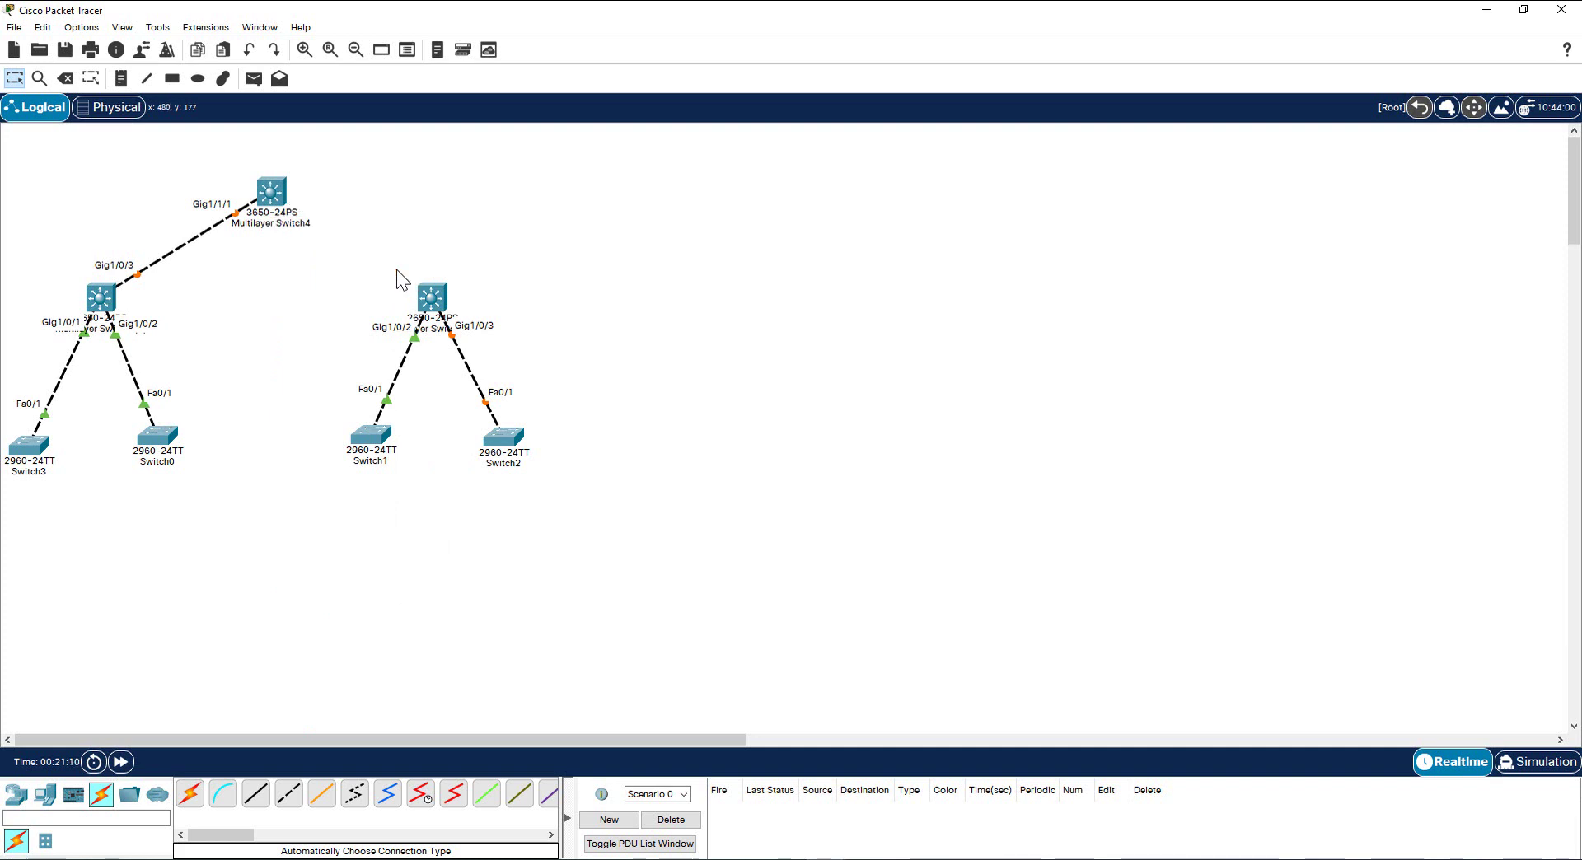
Step: Move the uplinks to Gig1/1/1 on both distribution multilayer switches
left_click(426, 293)
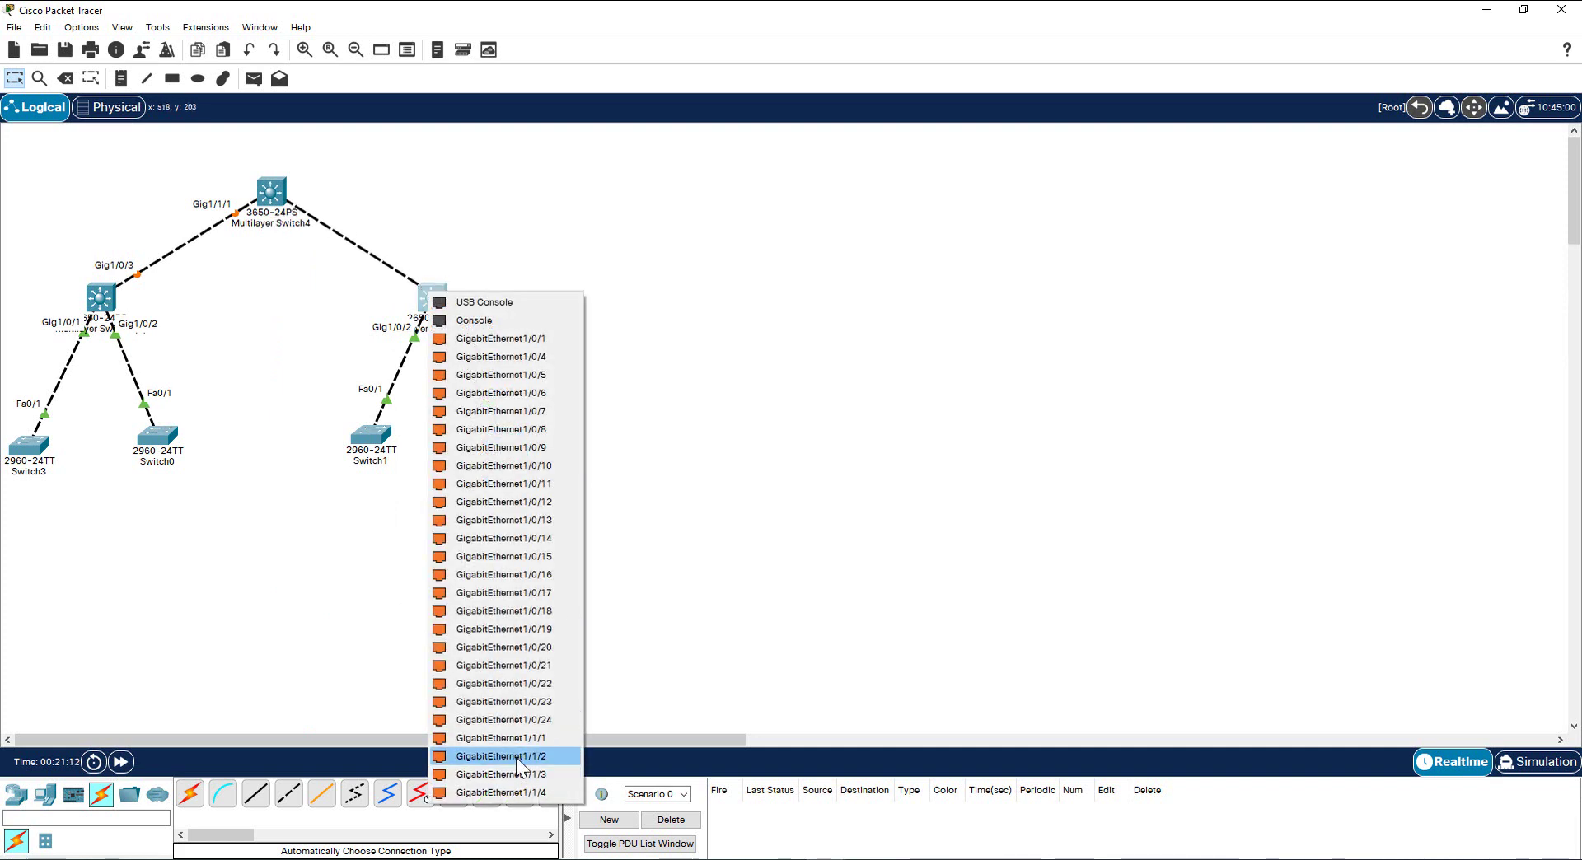
left_click(529, 740)
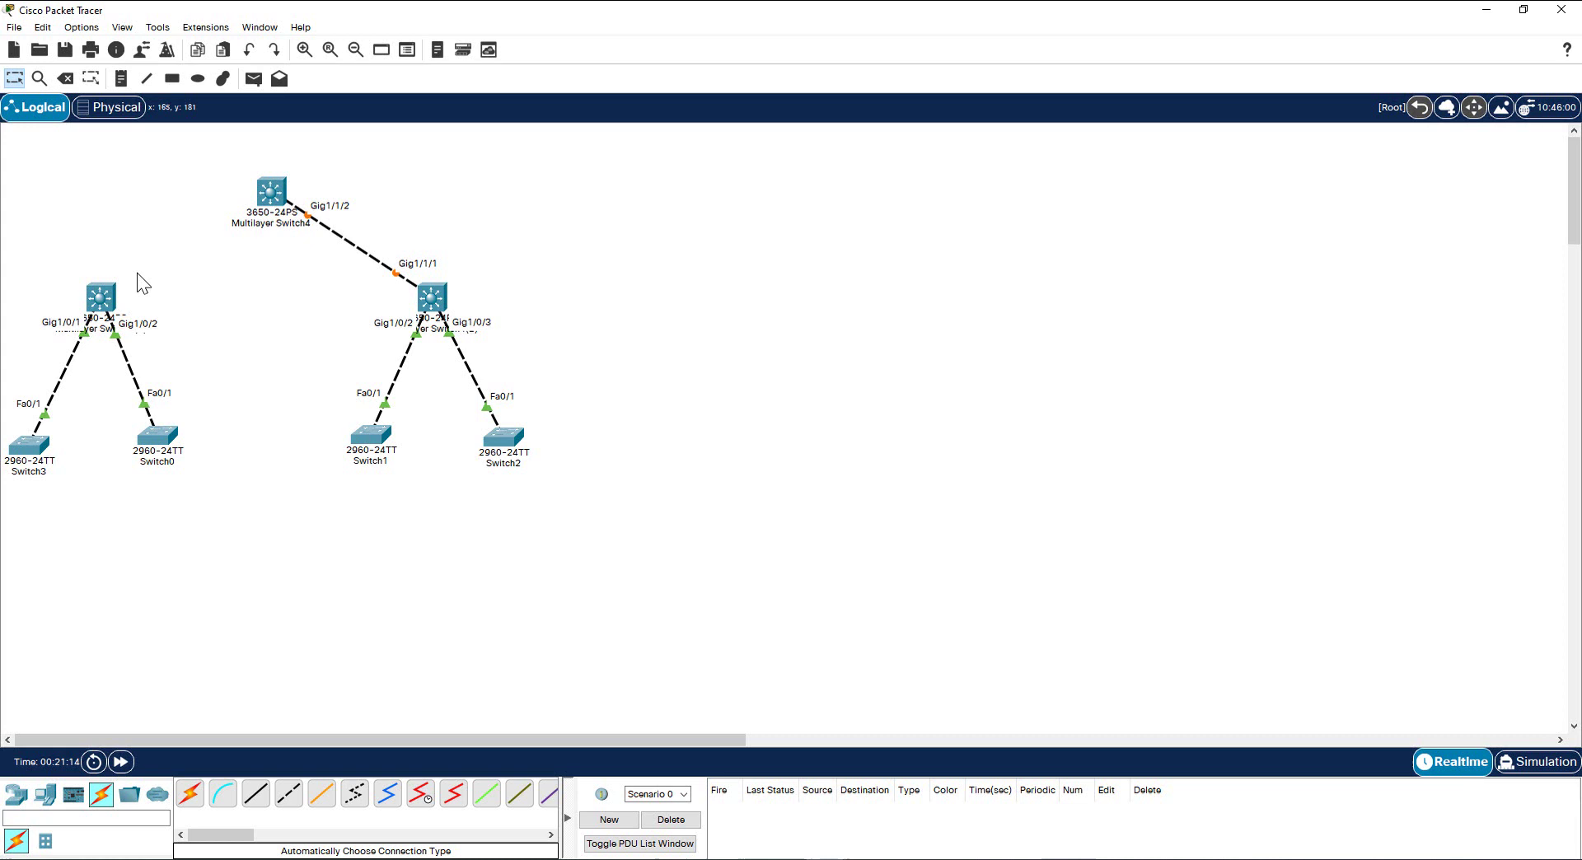
left_click(105, 293)
left_click(199, 738)
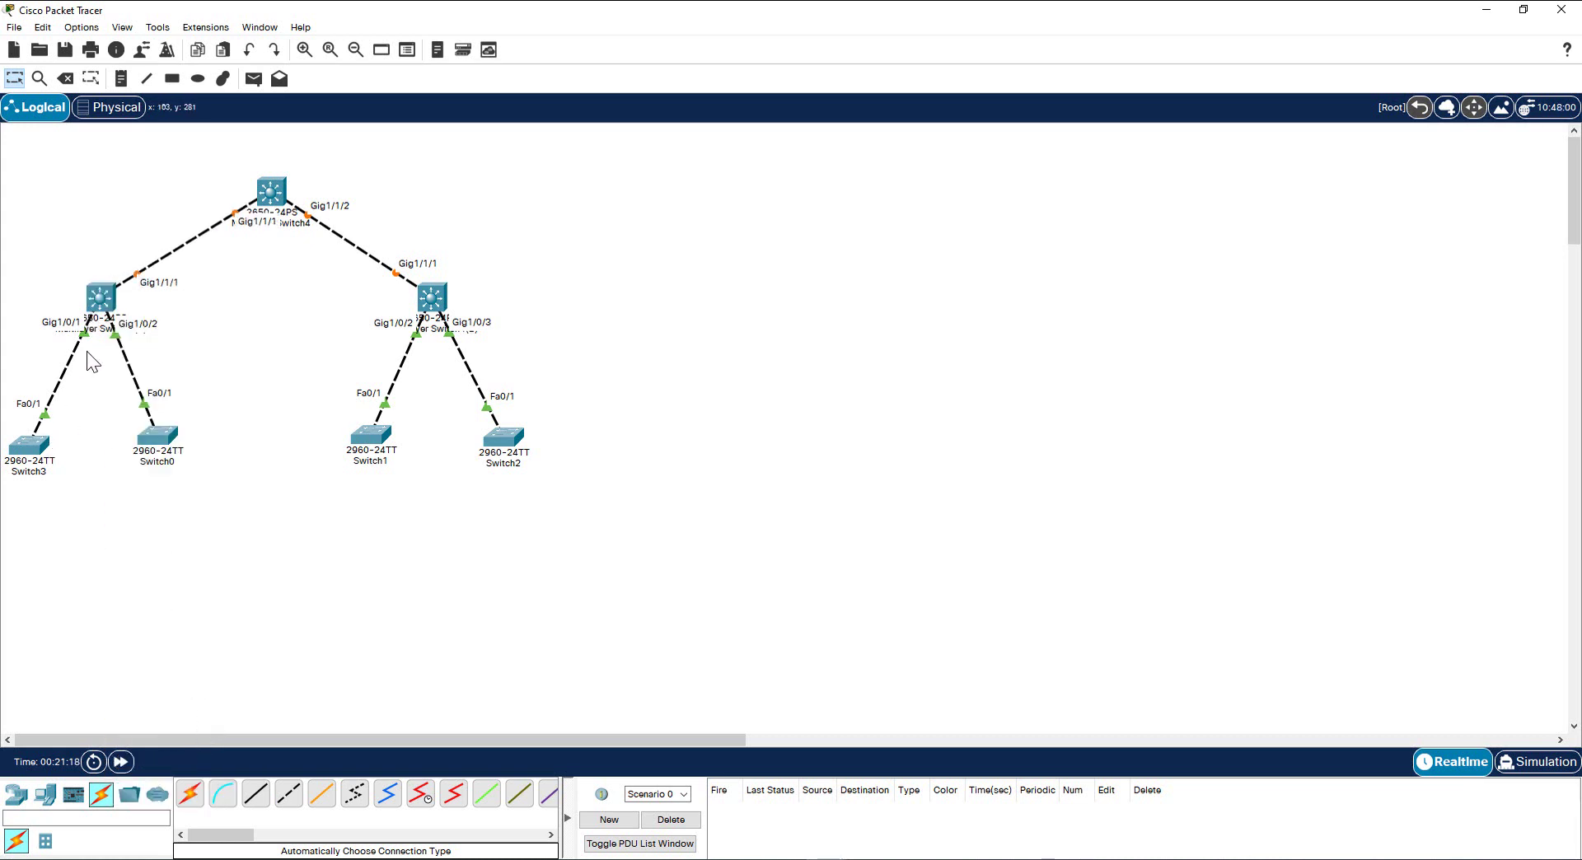
Step: Connect Switch3 to Gig1/1/2 and Switch0 to Gig1/1/3 on Multilayer Switch4(1)
left_click(101, 296)
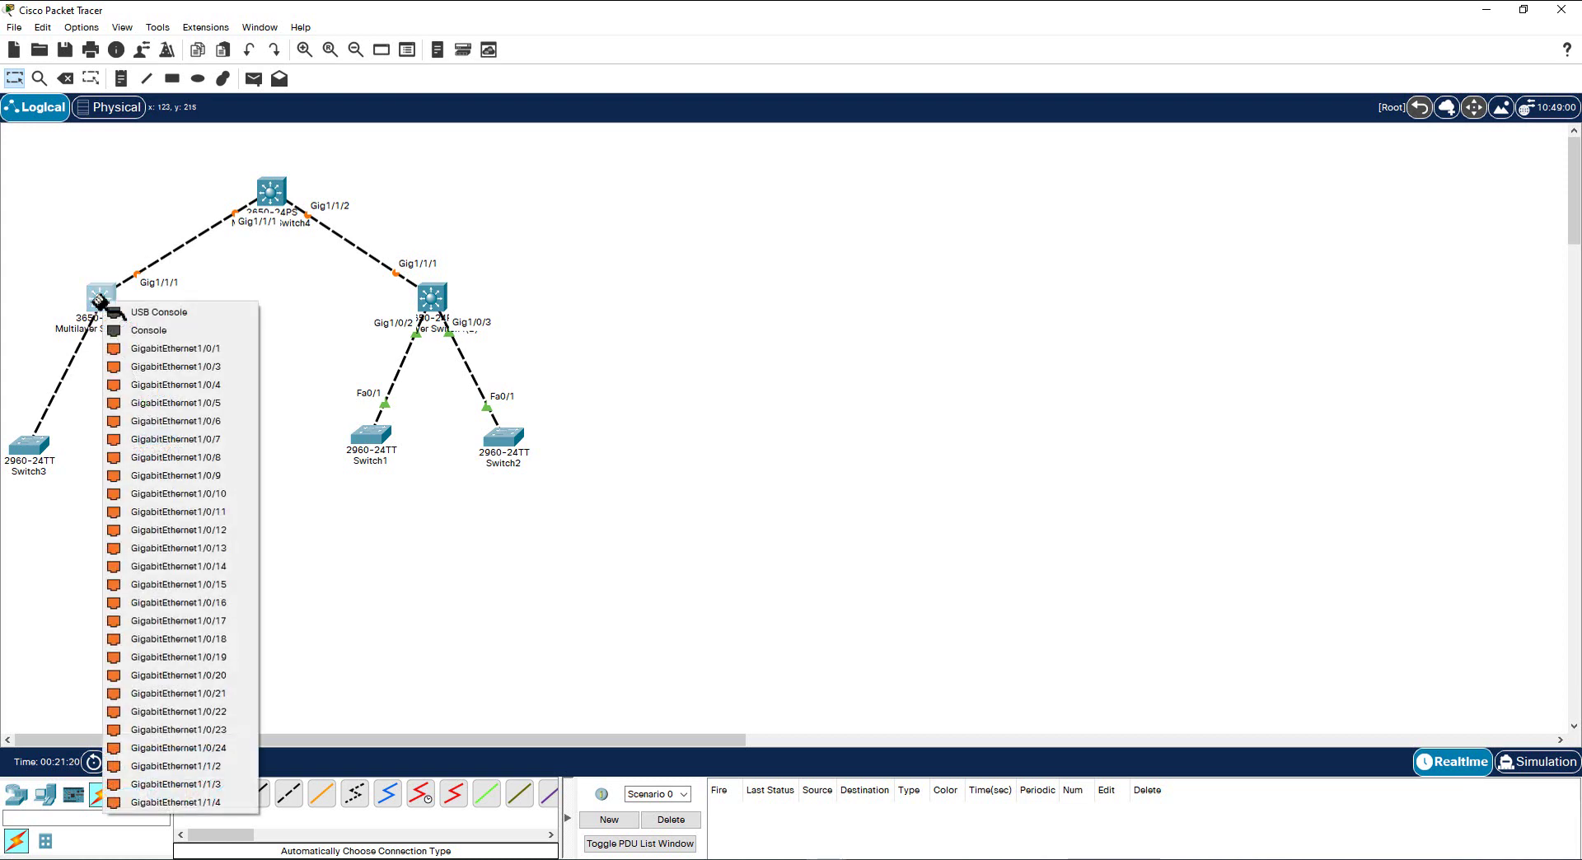
left_click(215, 767)
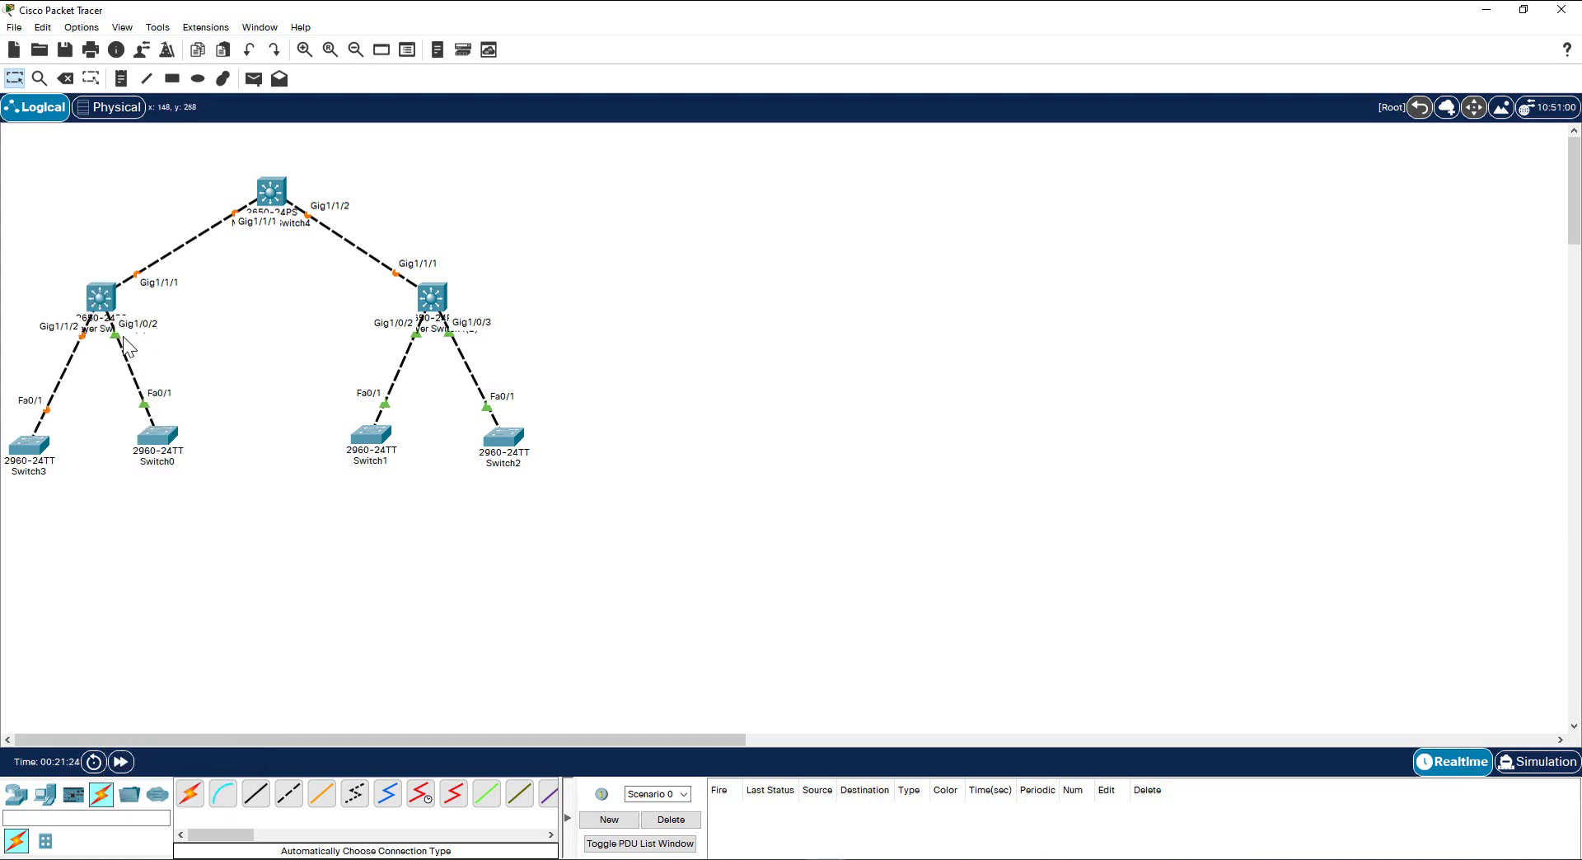
left_click(102, 302)
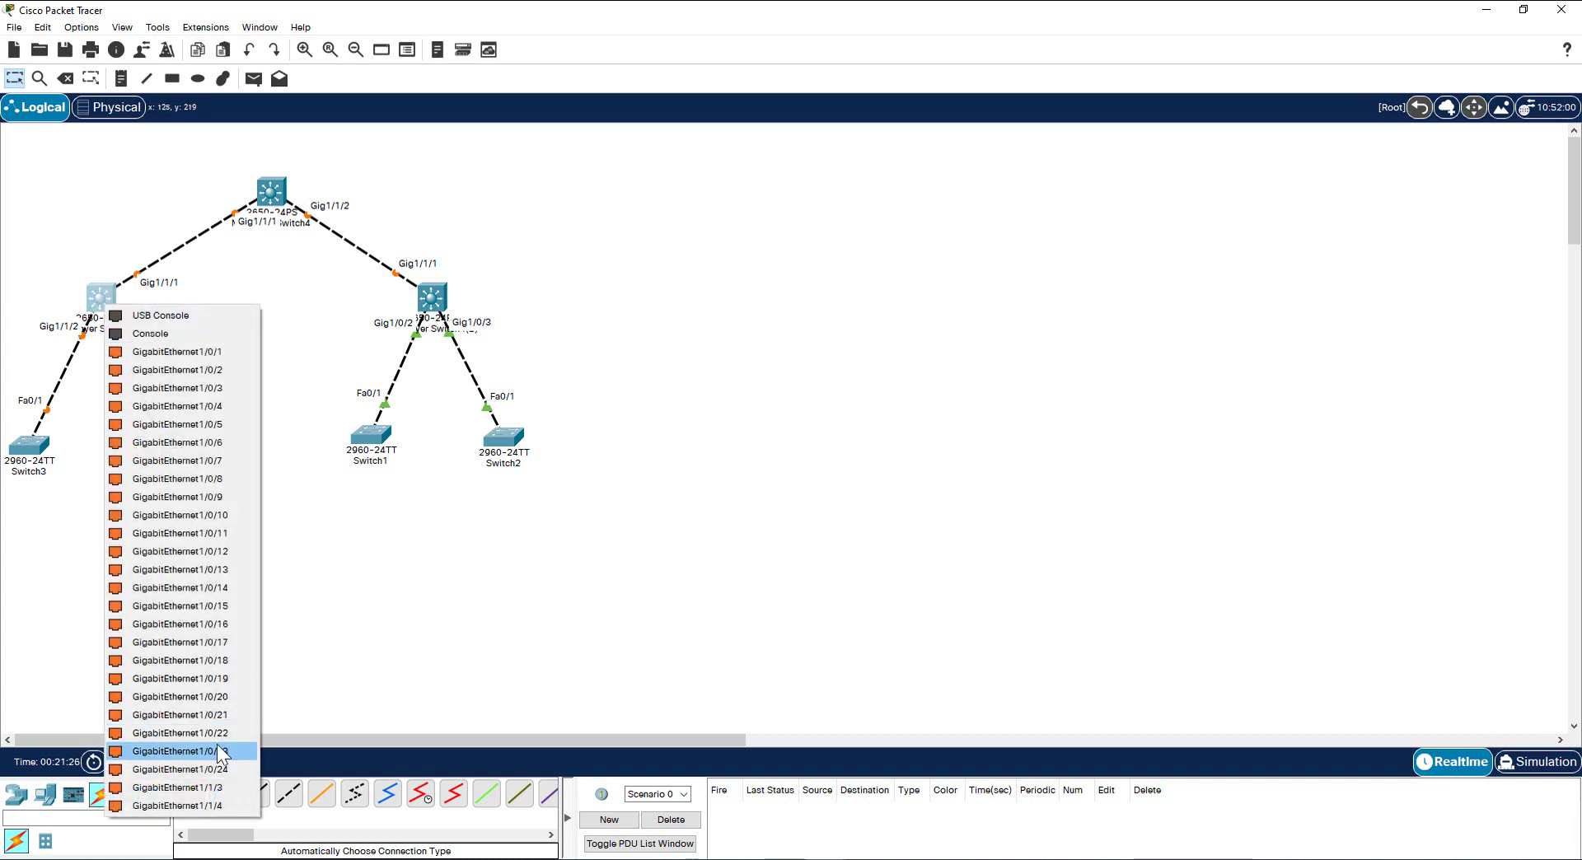
left_click(222, 785)
left_click(185, 422)
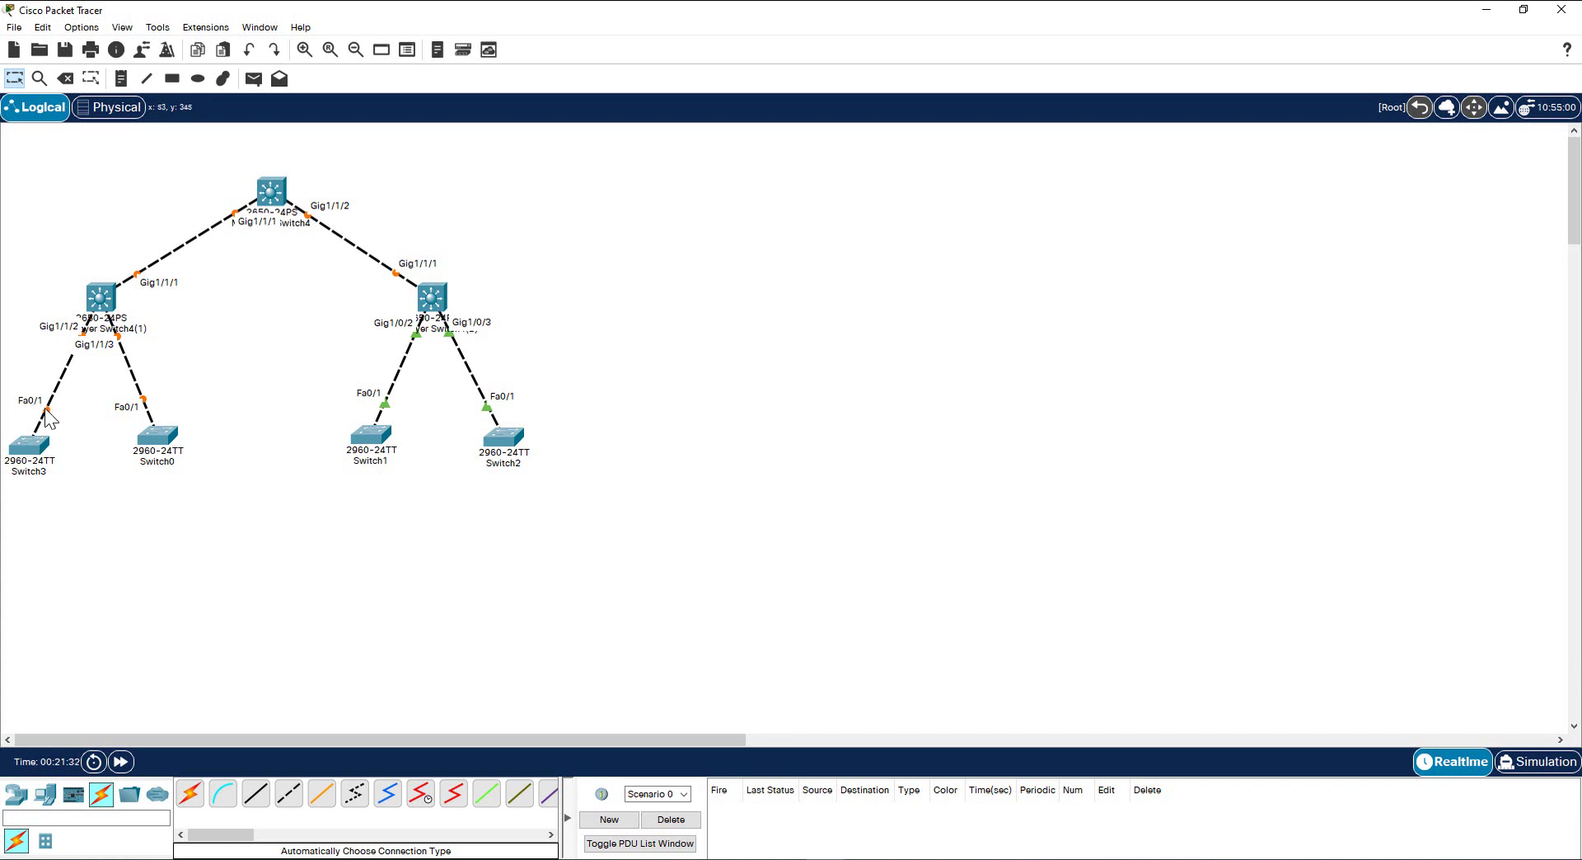
Step: Start links from all four access switches on their GigabitEthernet0/1 ports
left_click(34, 448)
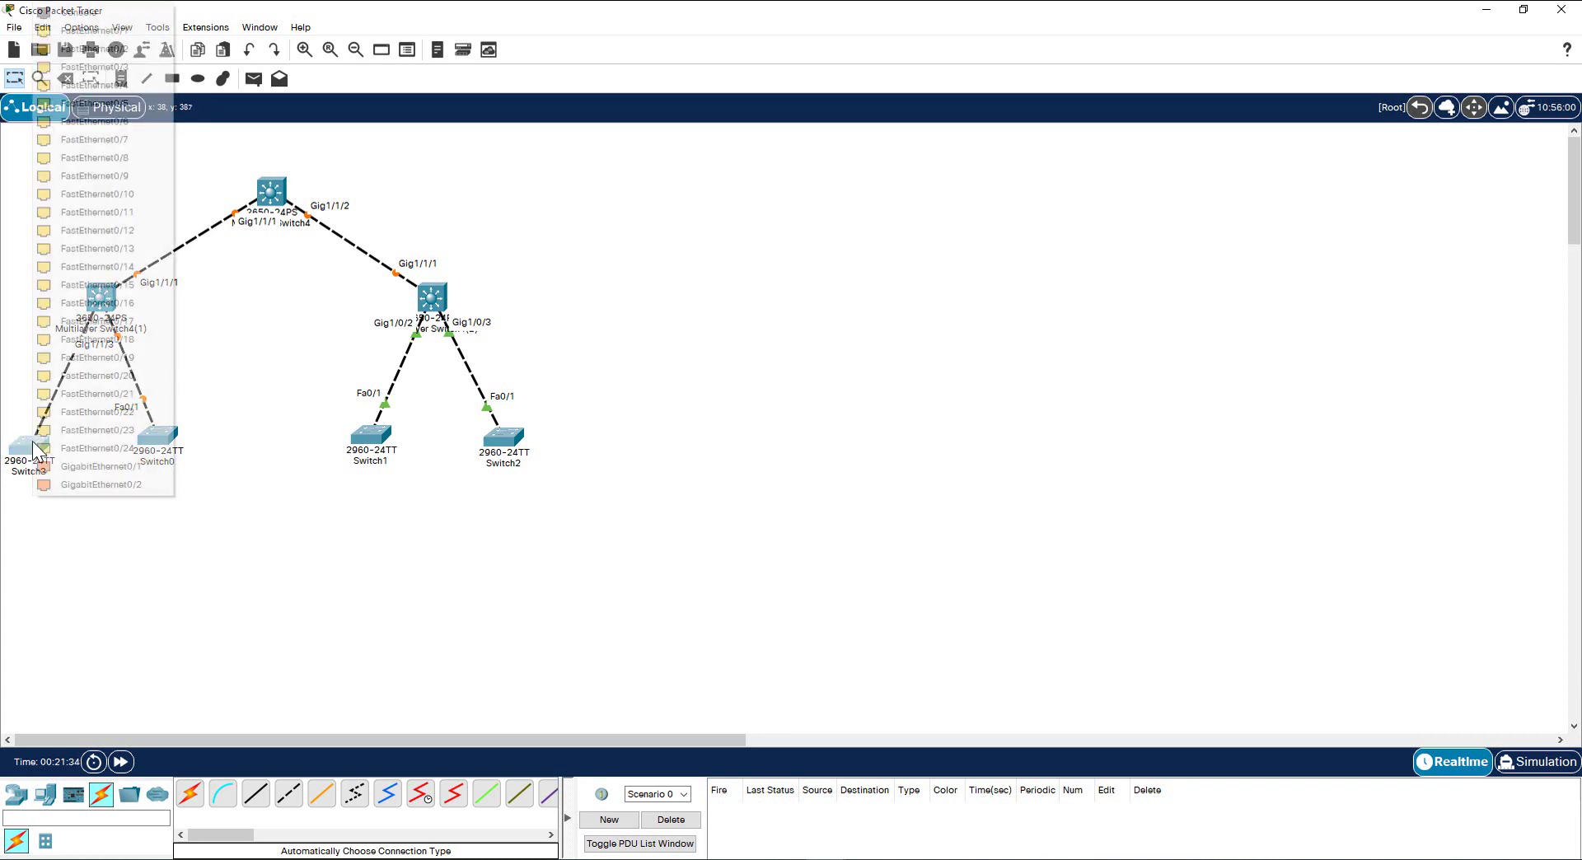
left_click(95, 471)
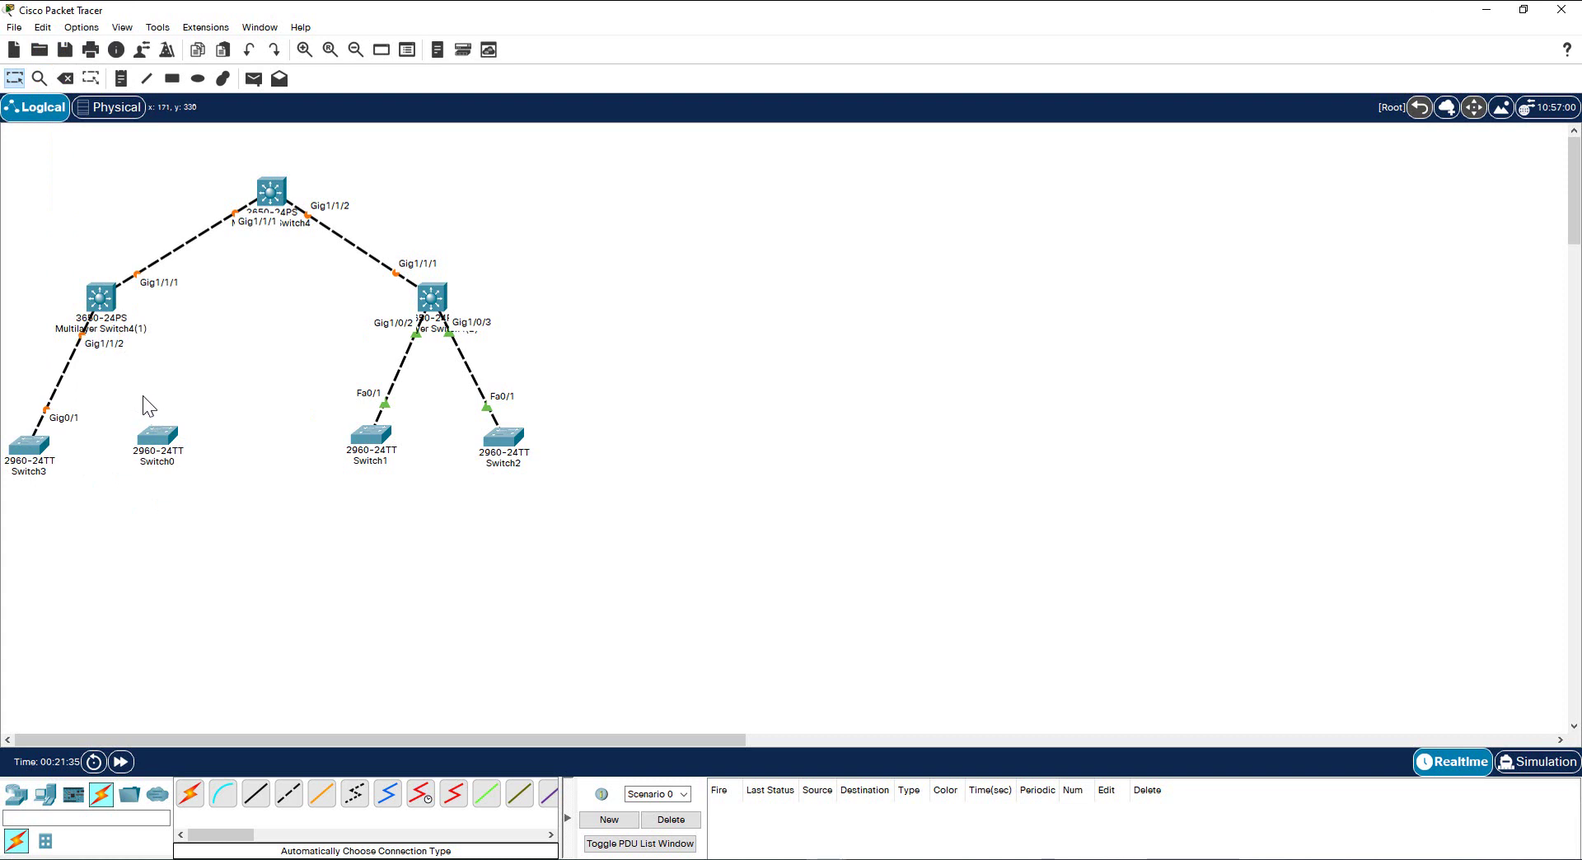
left_click(168, 439)
left_click(198, 467)
left_click(375, 432)
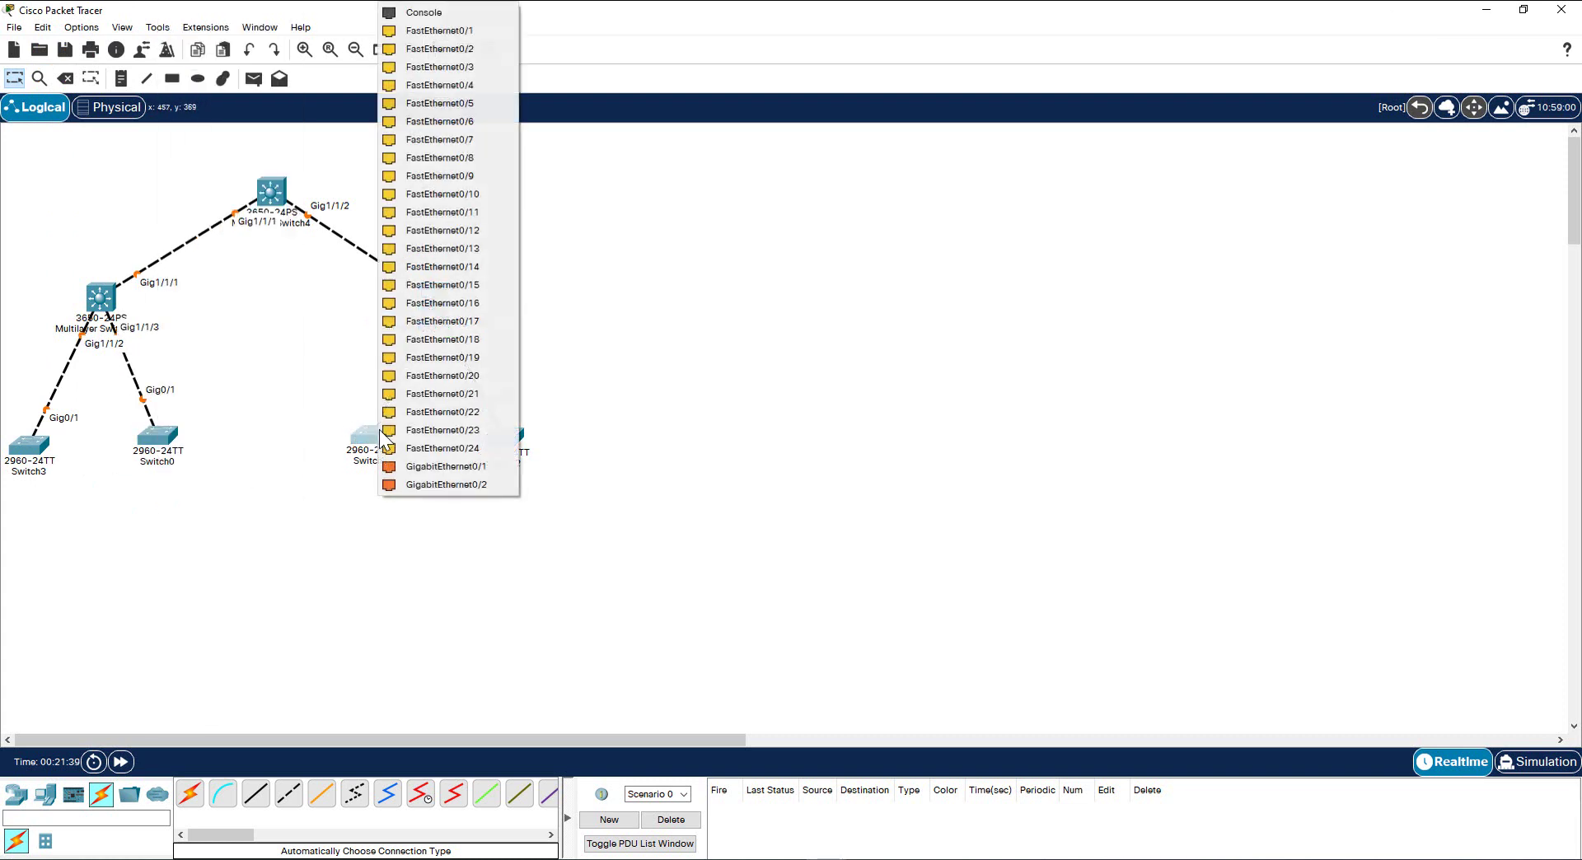
left_click(419, 463)
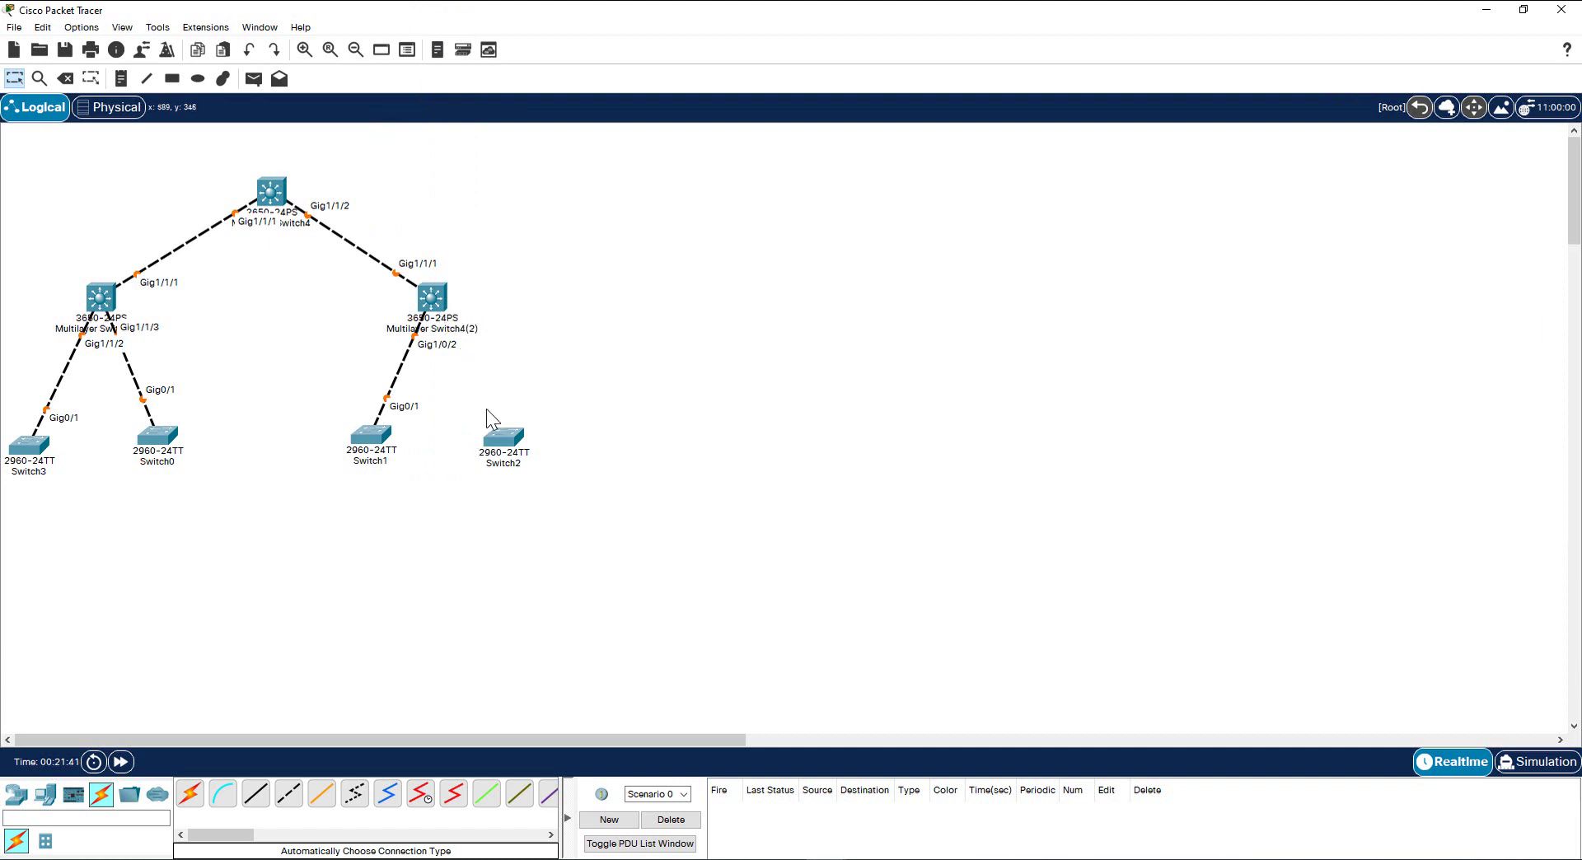
left_click(506, 438)
left_click(546, 466)
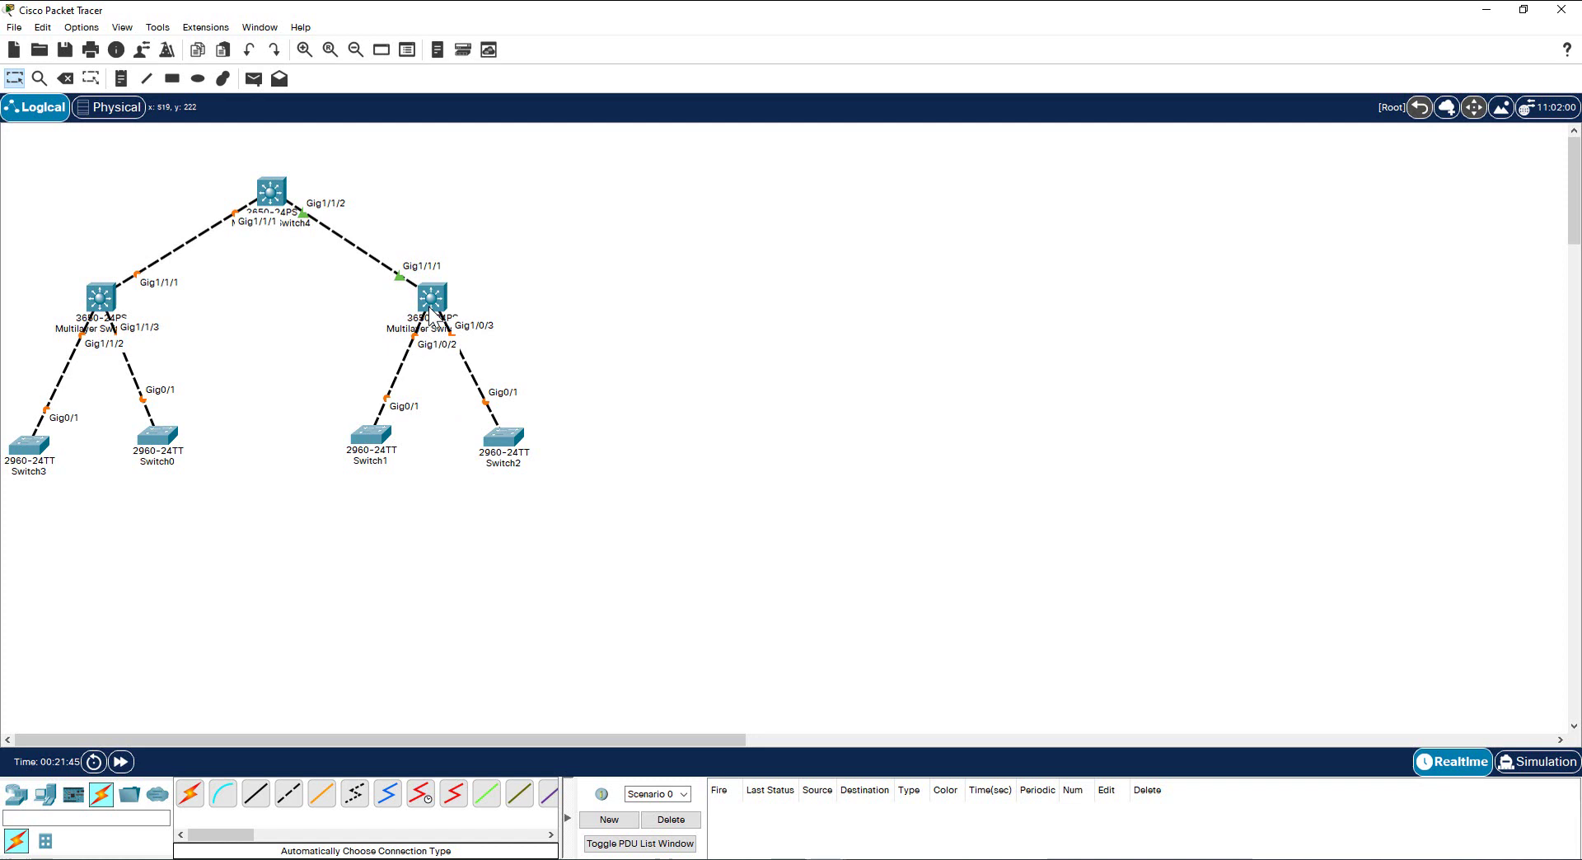
Step: Terminate Switch1 on Gig1/1/2 and Switch2 on Gig1/1/3 of Multilayer Switch4(2)
left_click(433, 307)
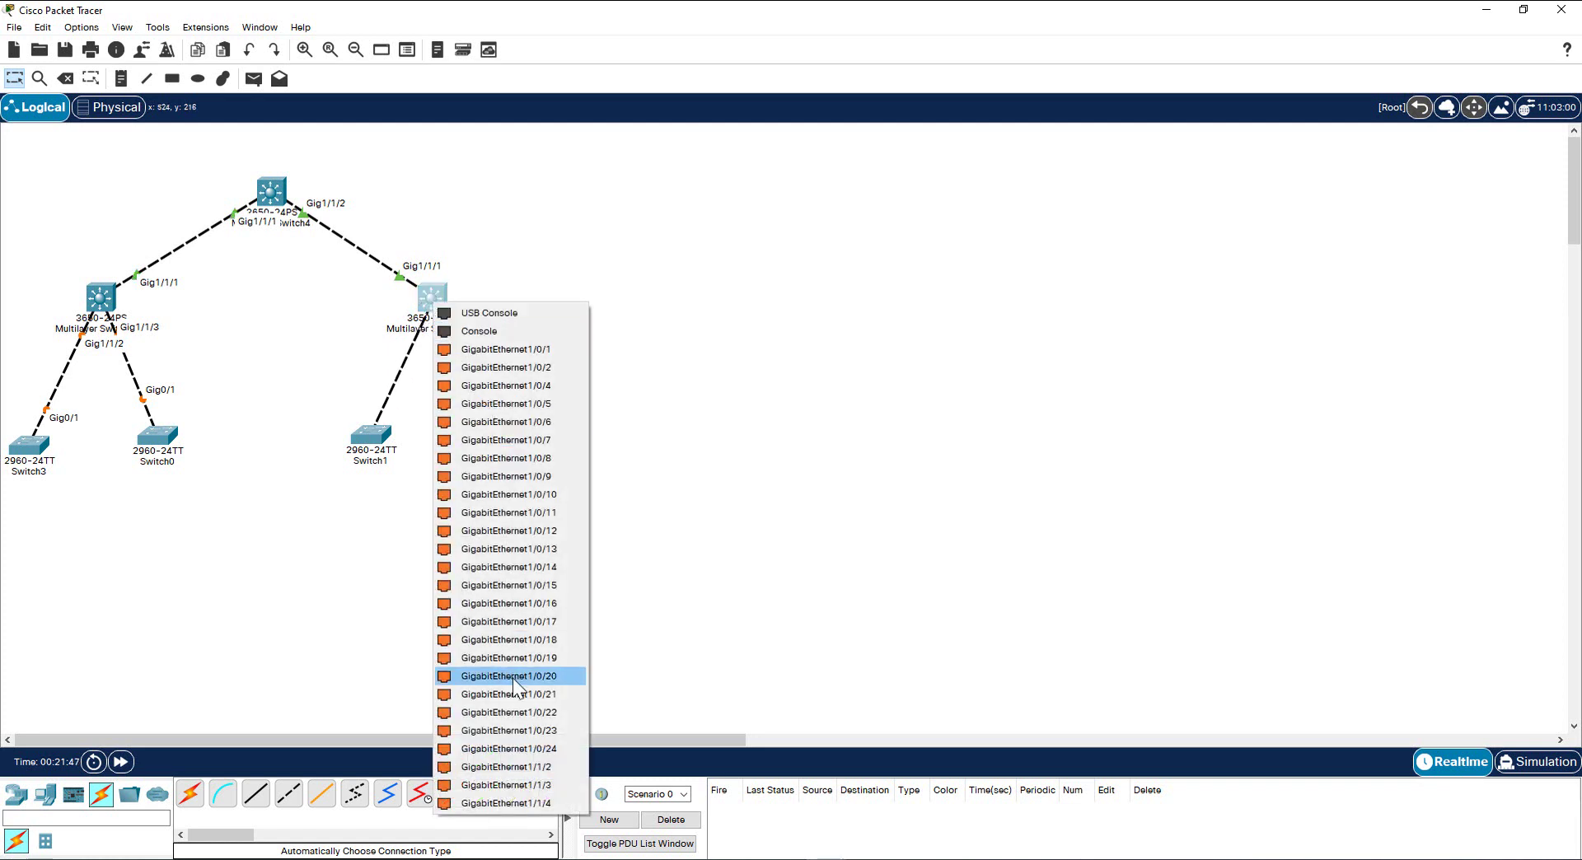
left_click(531, 764)
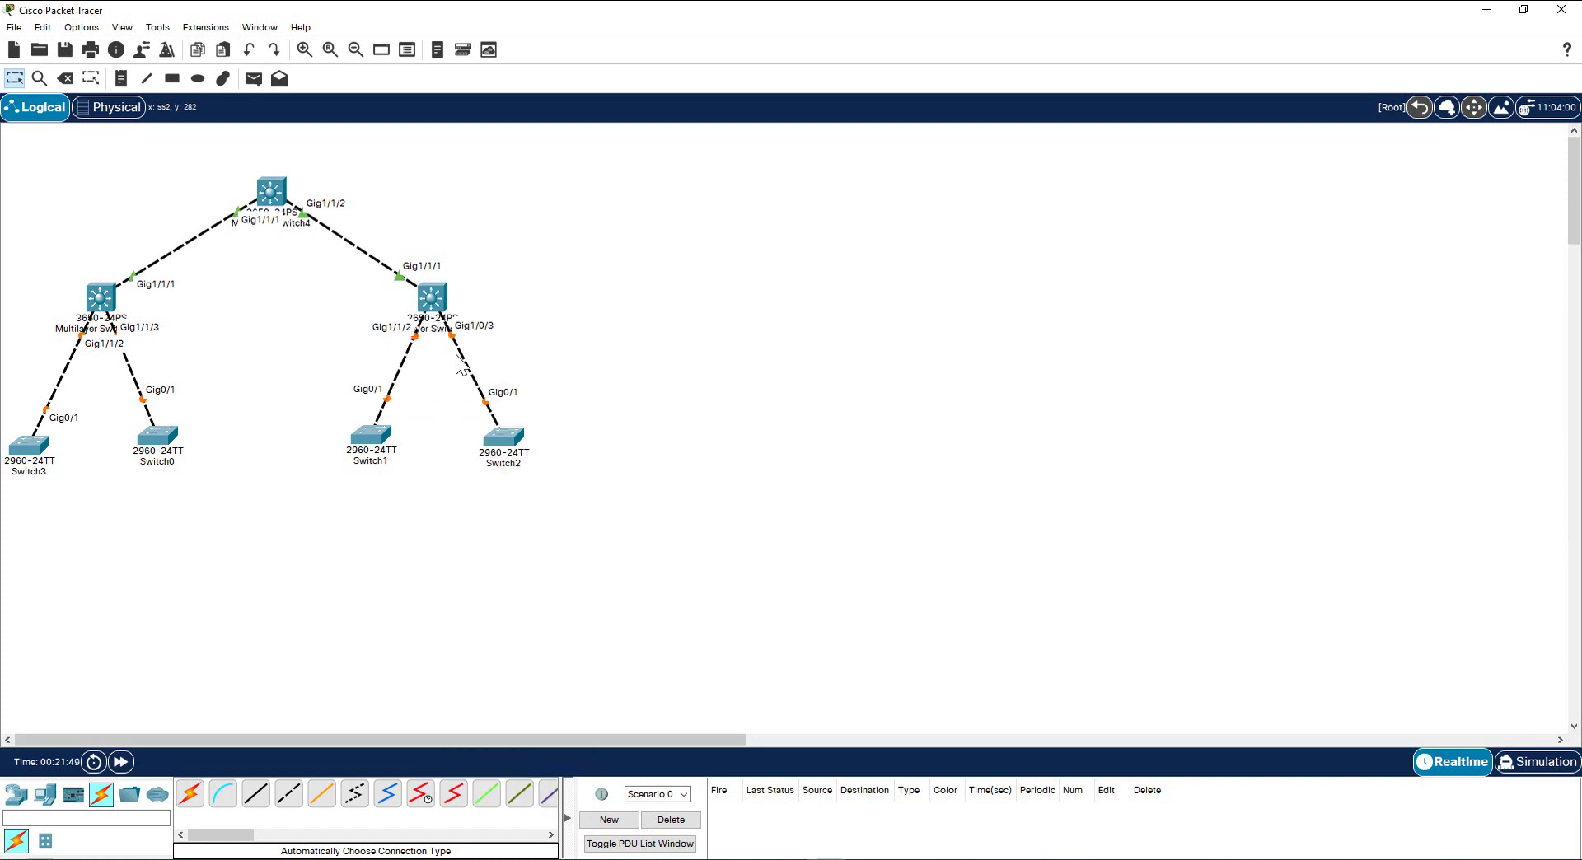
left_click(433, 307)
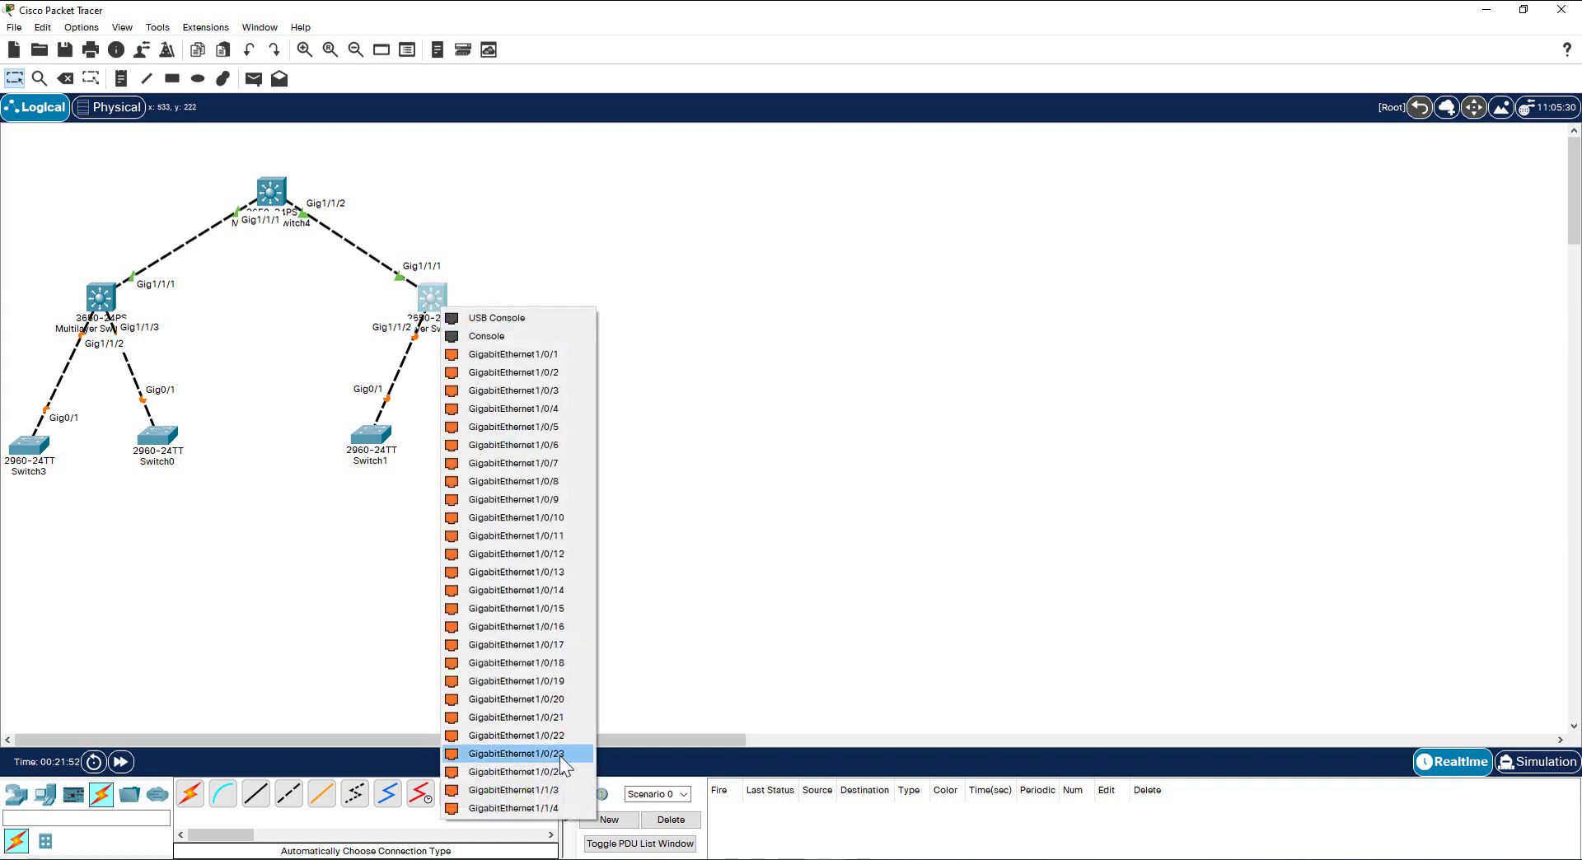
left_click(547, 790)
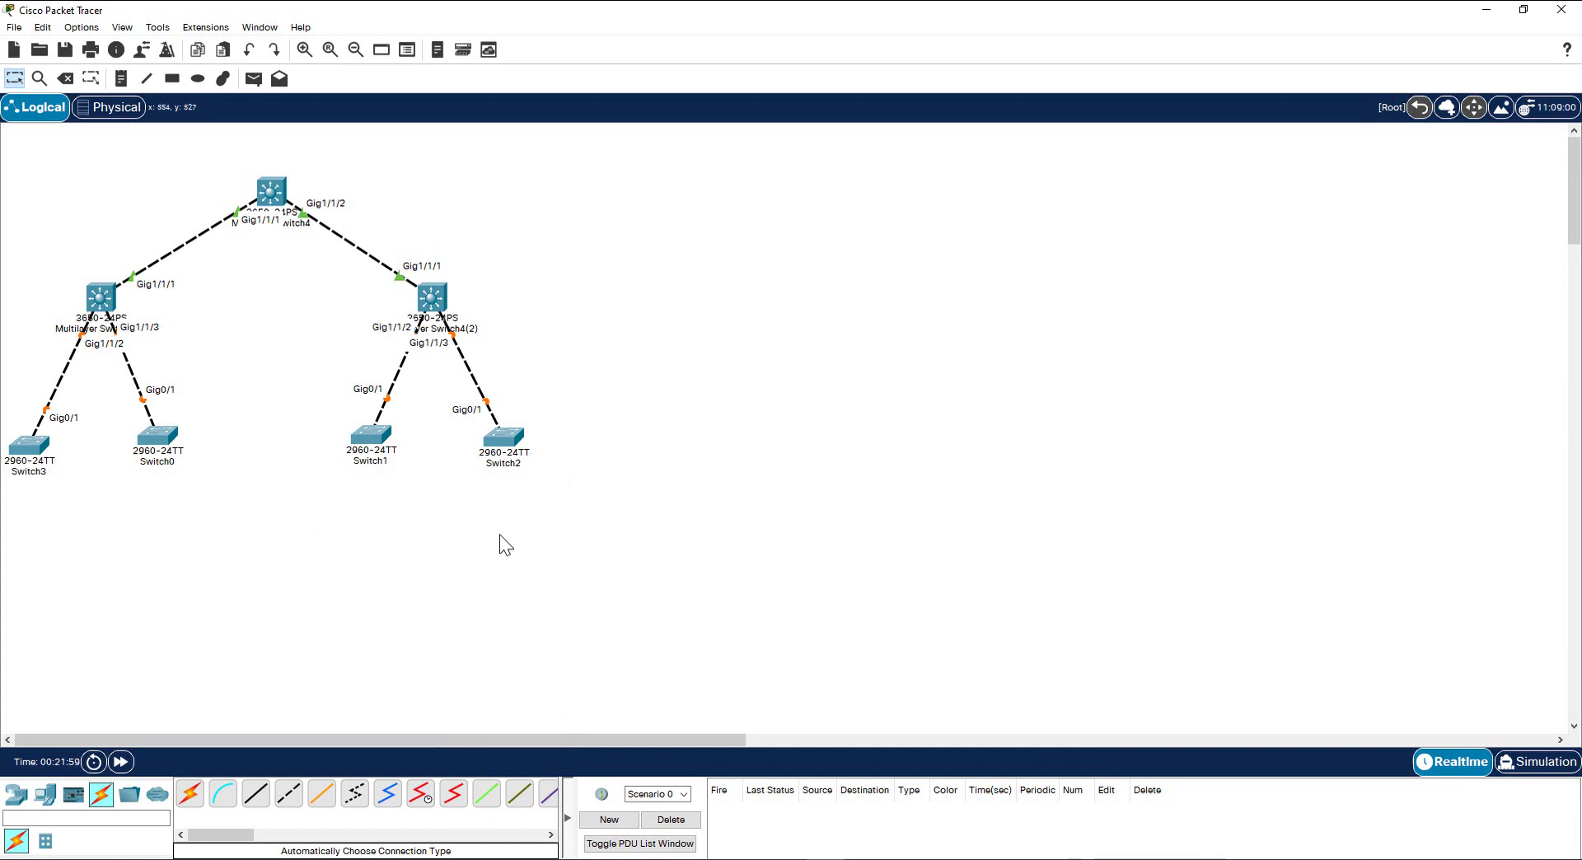
Step: In Preferences, toggle link lights off and back on and enable telephony sound
left_click(82, 26)
left_click(105, 46)
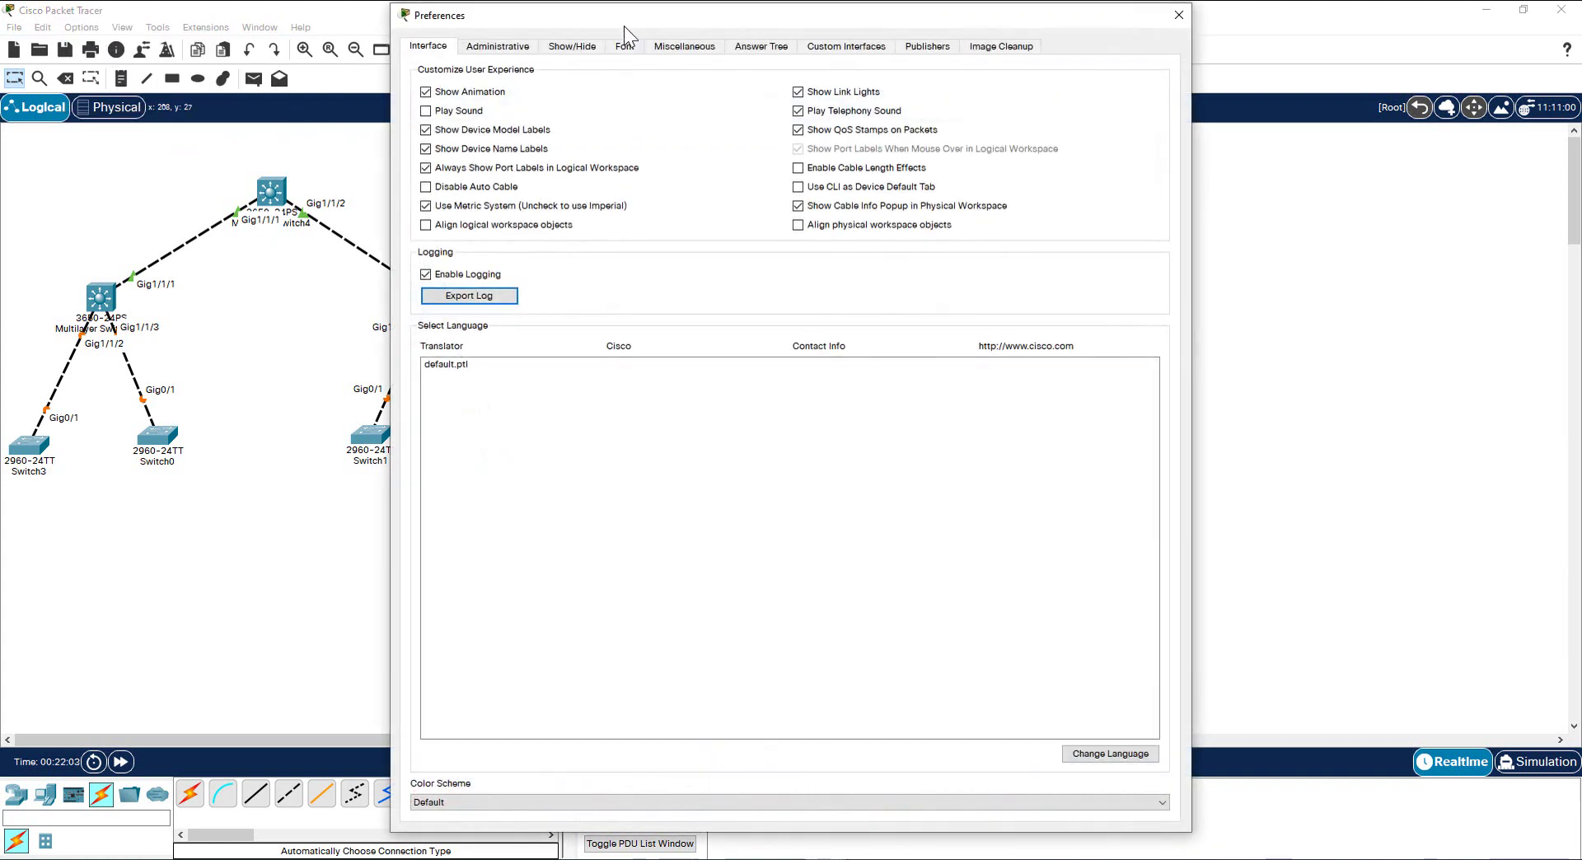
left_click_drag(625, 27, 856, 56)
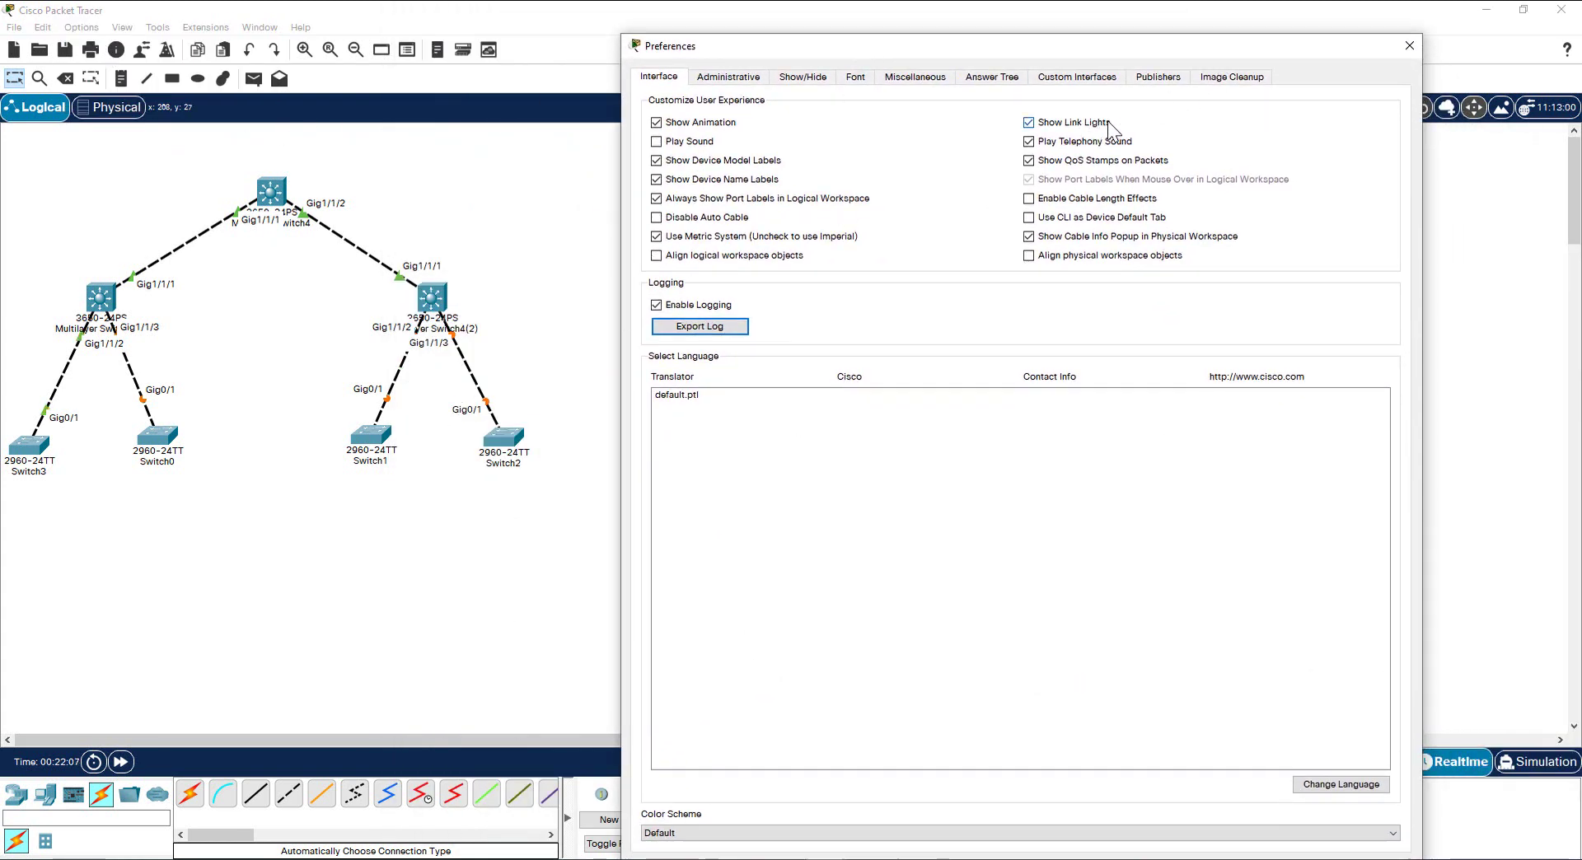
left_click(1030, 123)
left_click(1029, 124)
left_click(1030, 141)
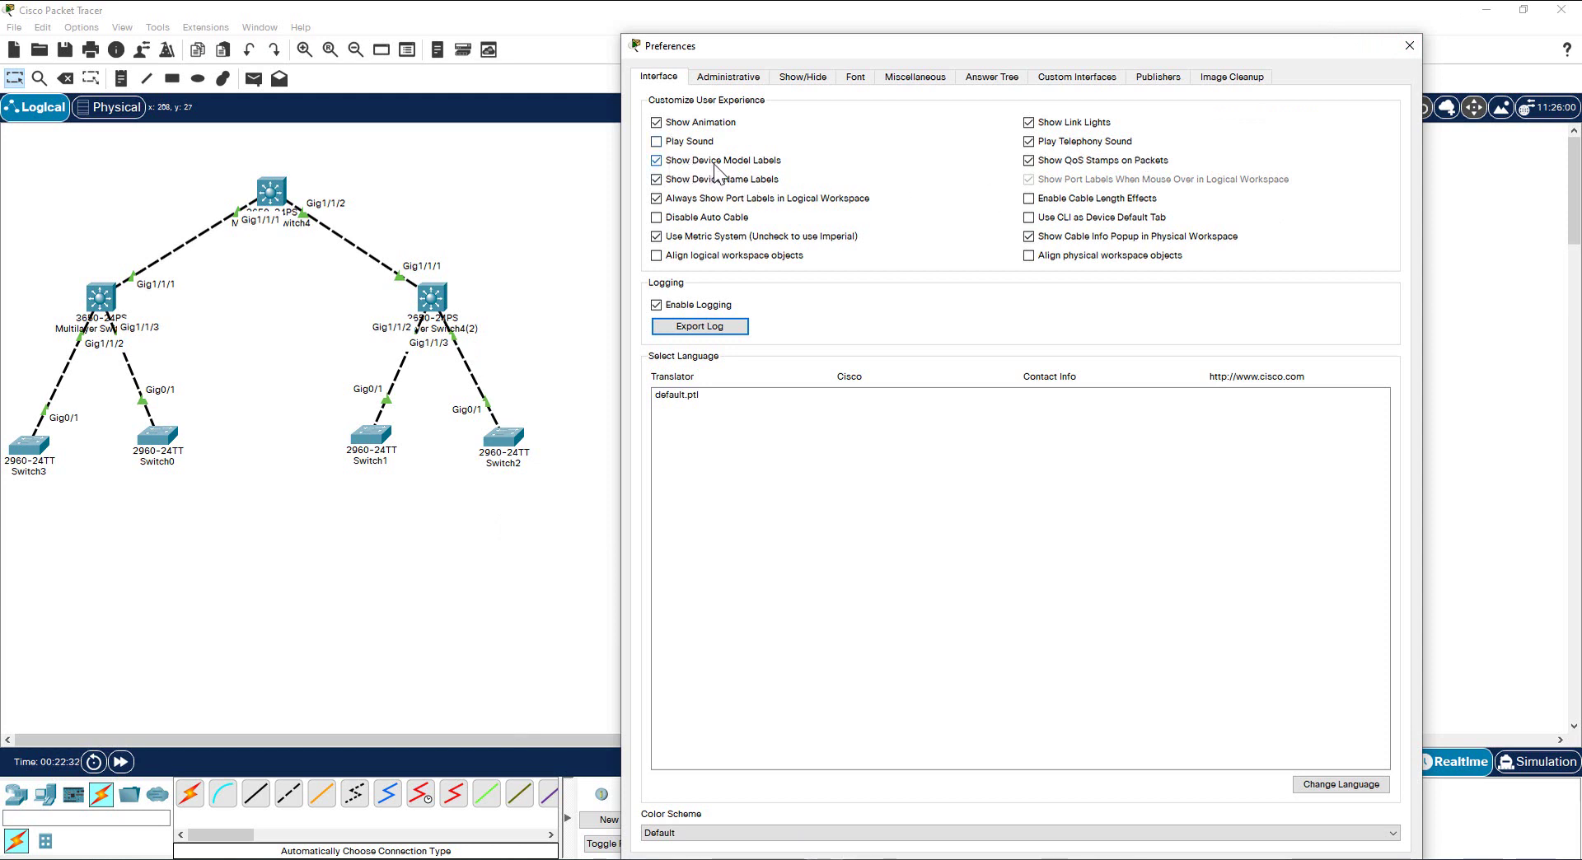
Step: Turn off device model and device name labels, then close Preferences
left_click(657, 161)
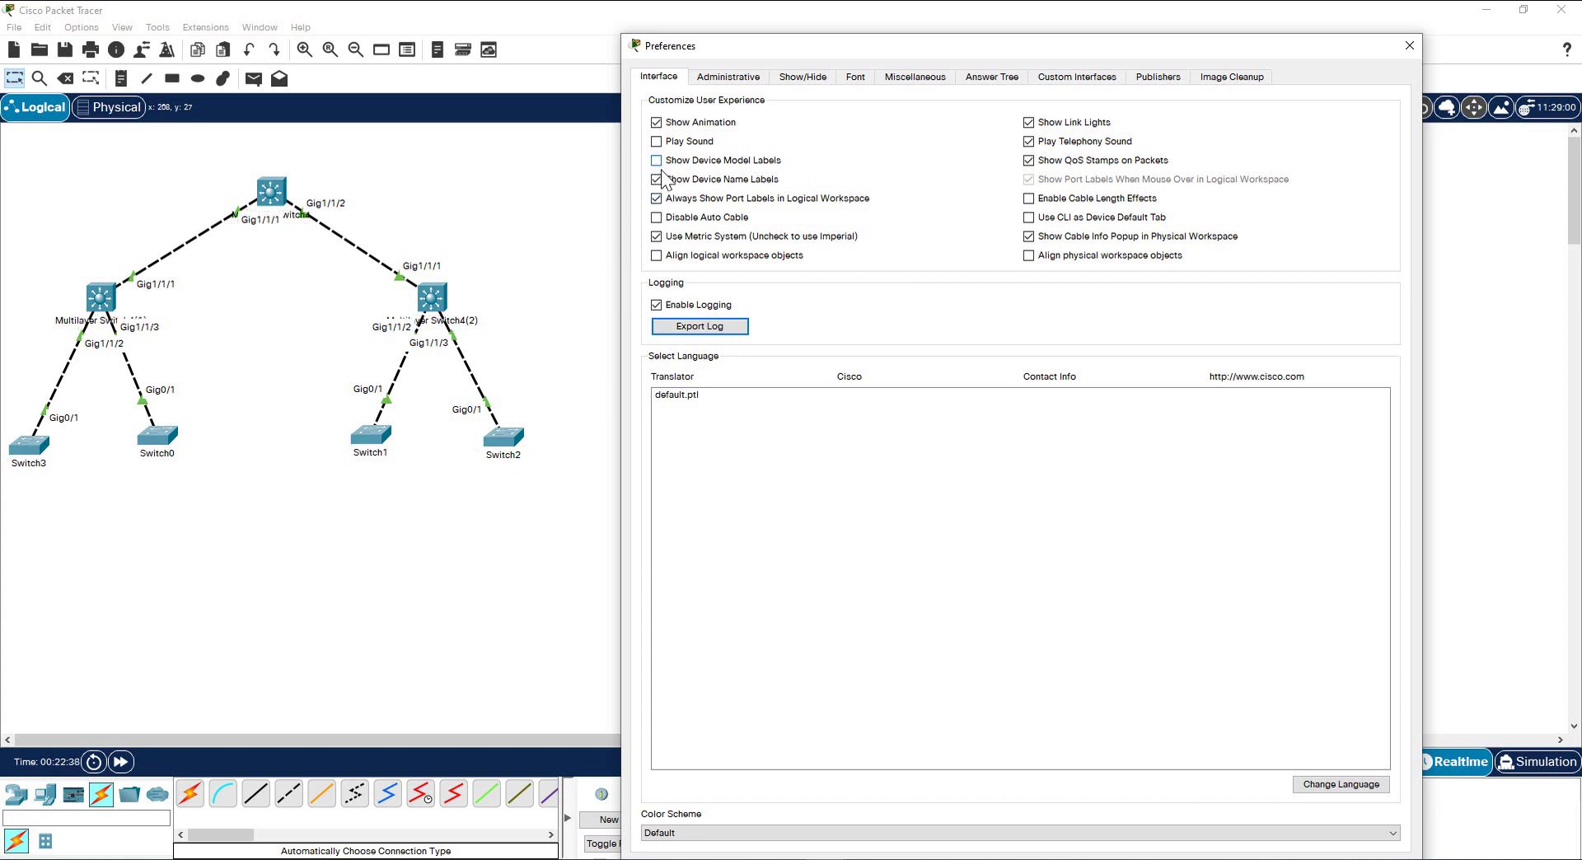
left_click(657, 161)
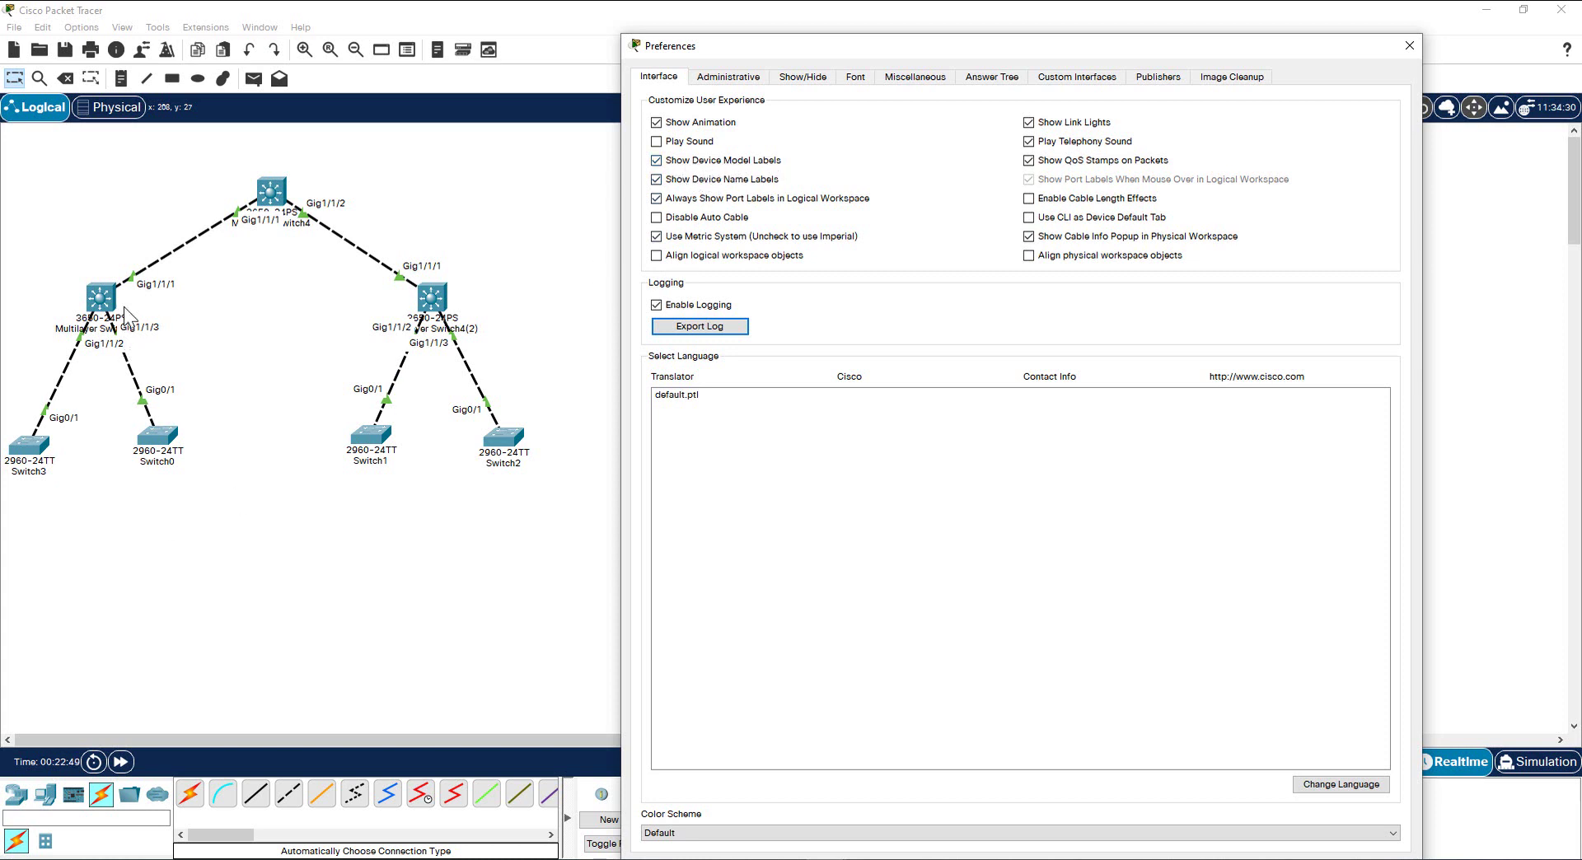
left_click(657, 161)
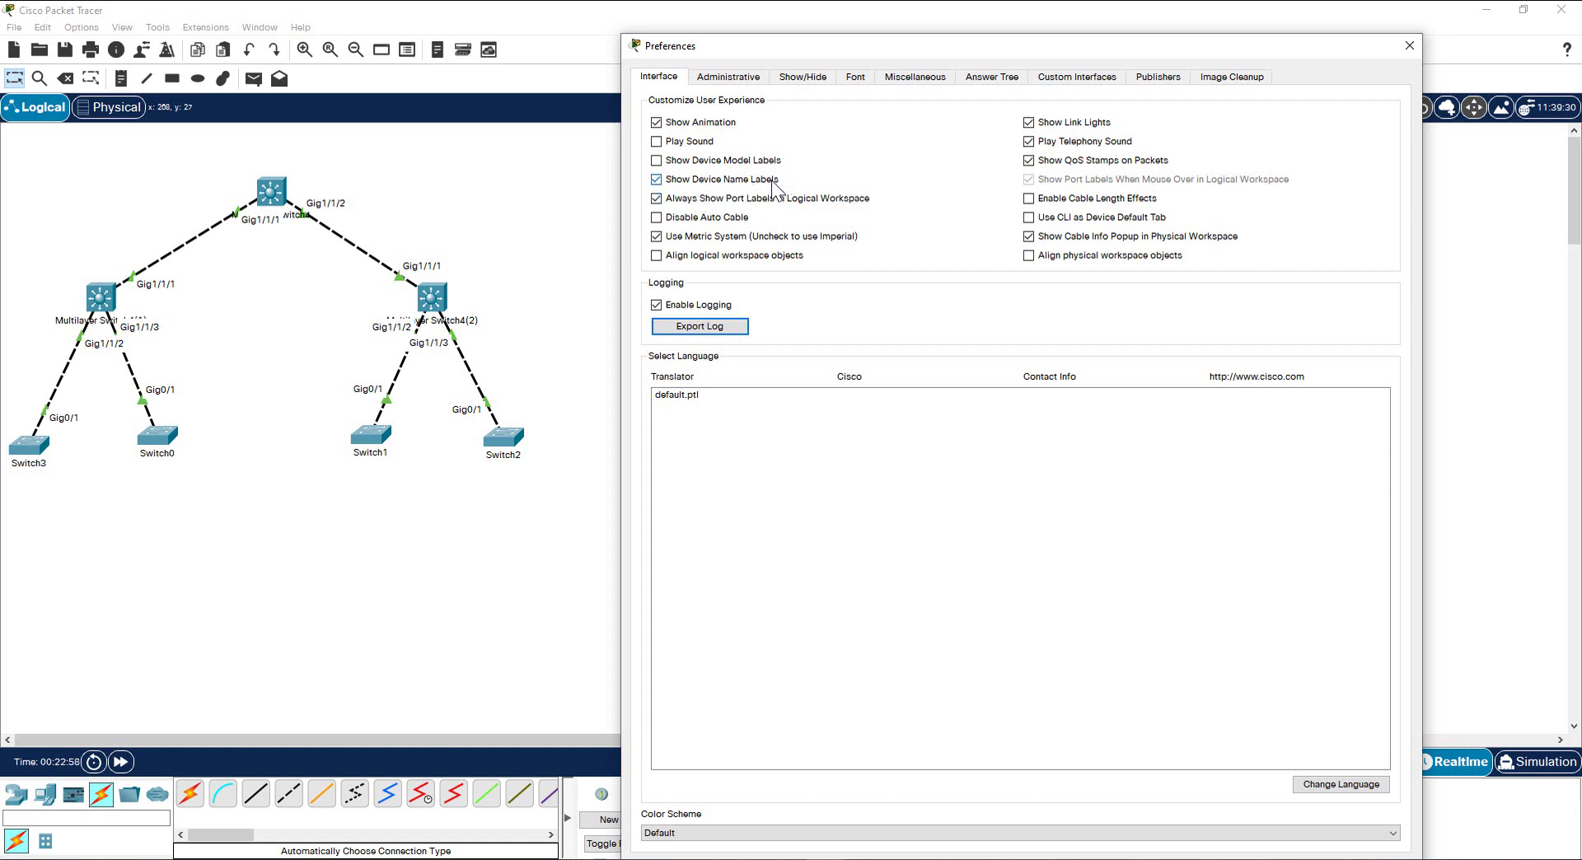
left_click(656, 180)
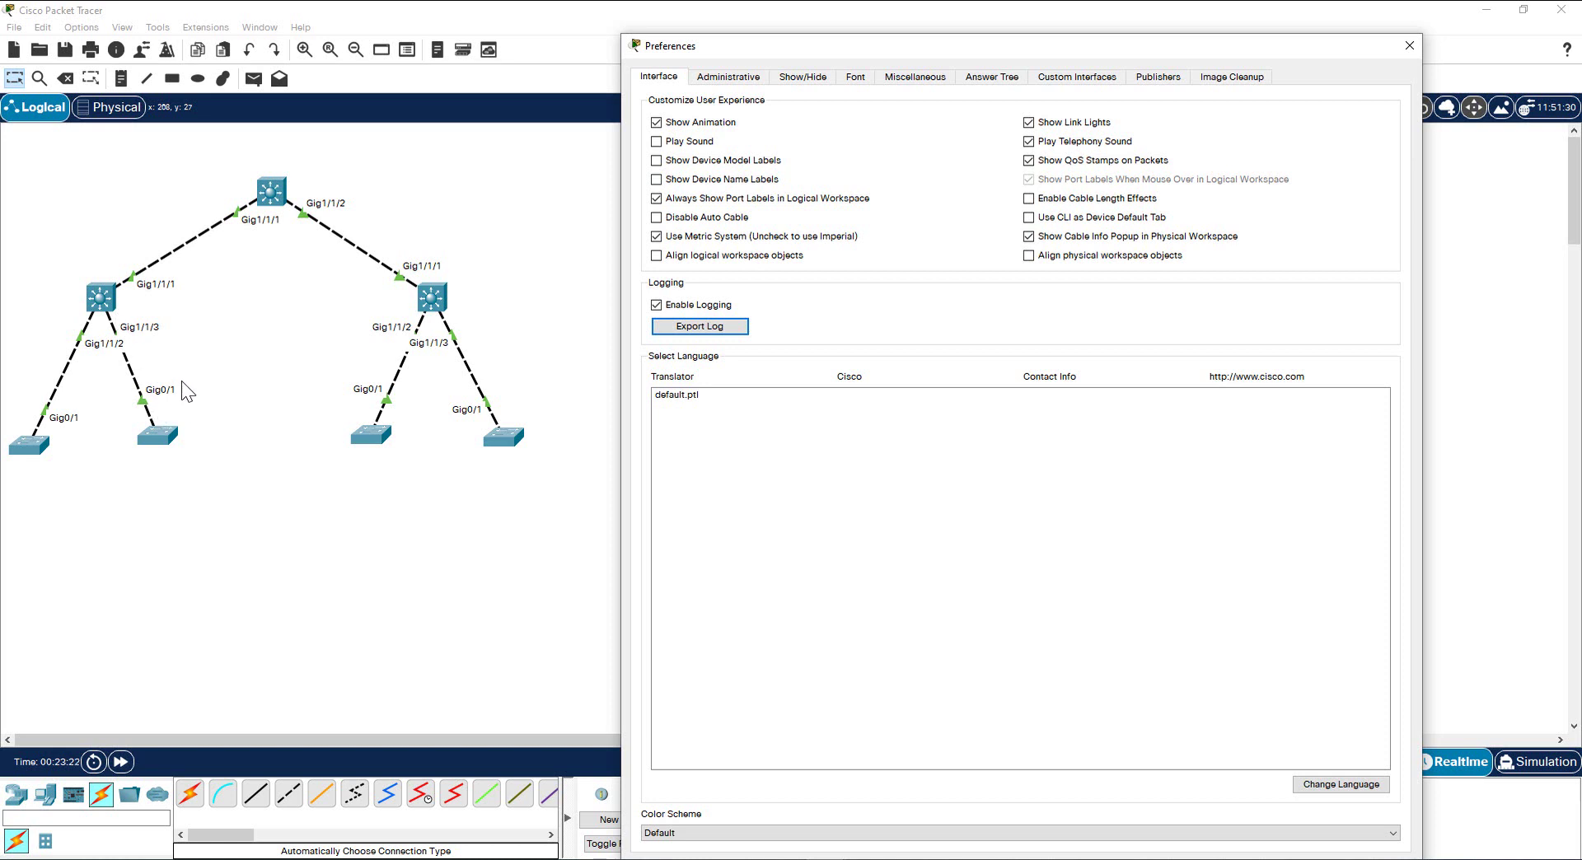
left_click(1411, 47)
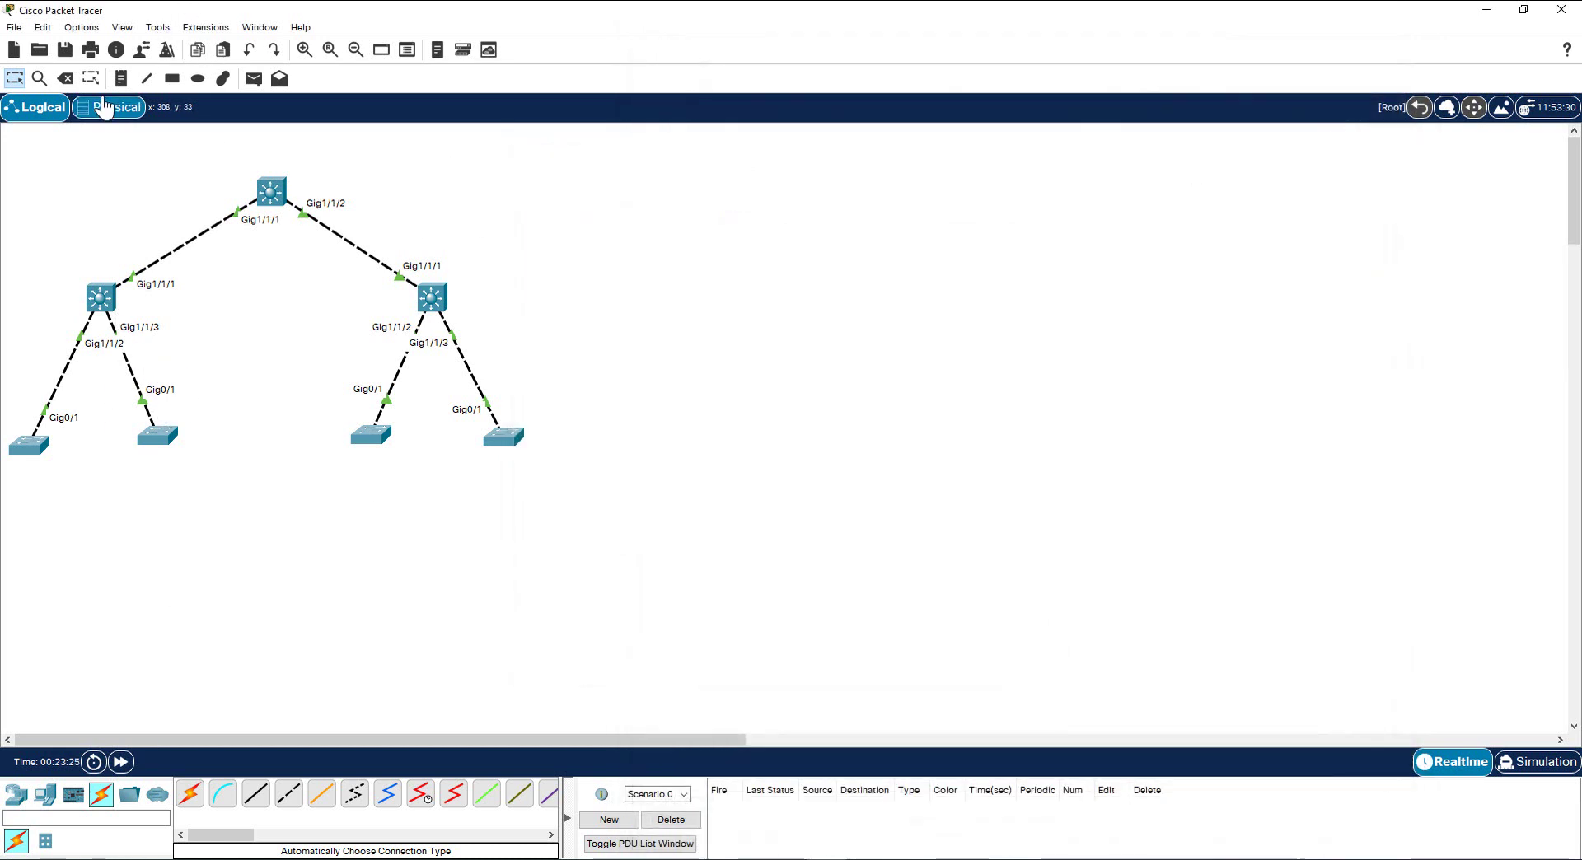
left_click(123, 80)
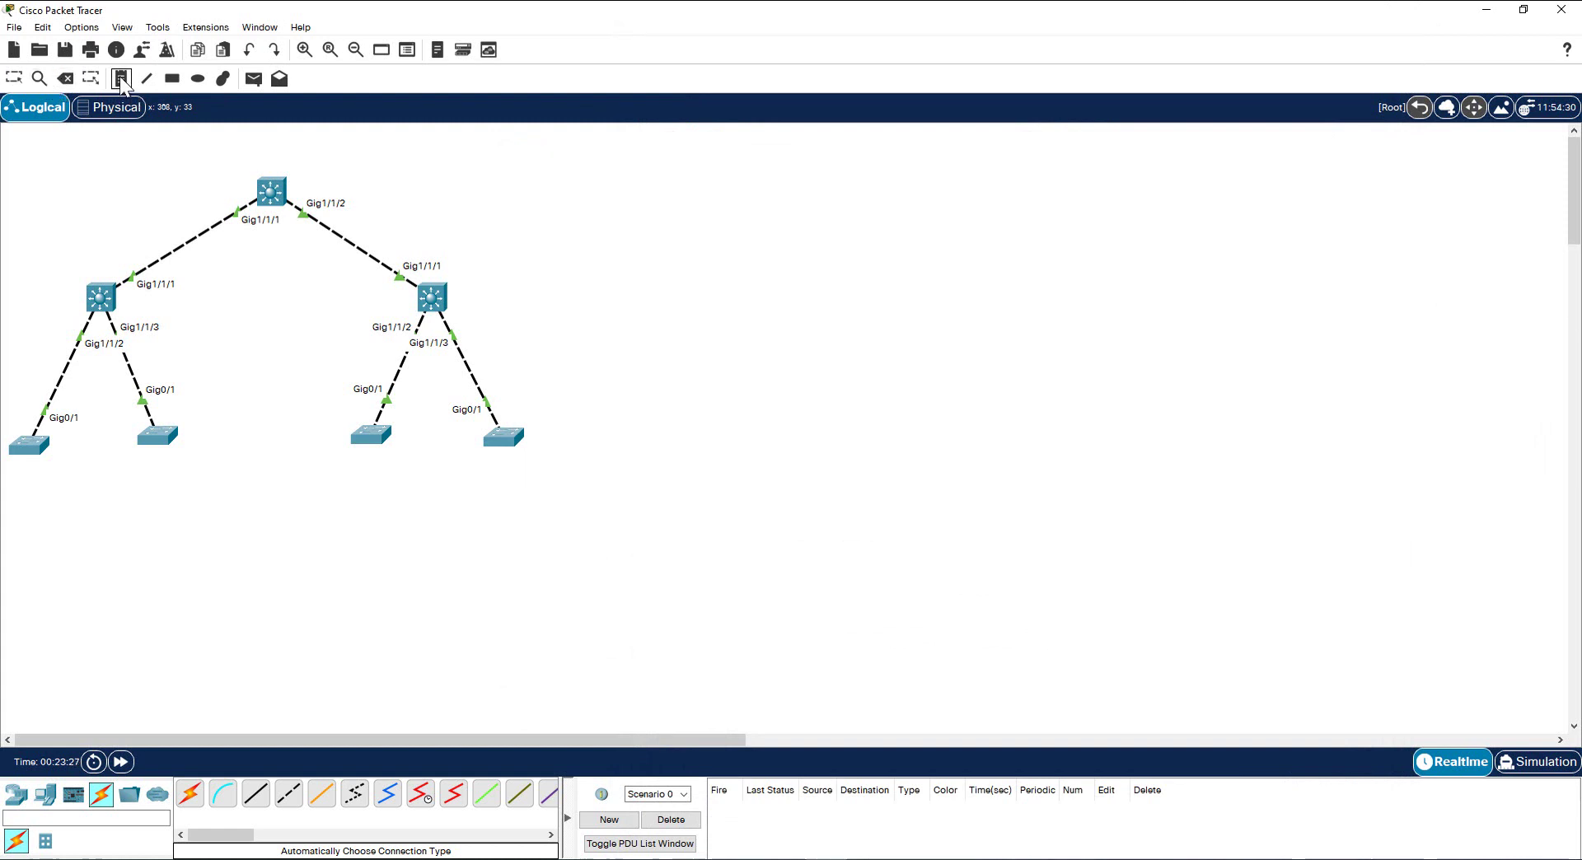
Step: Add an 'access-1' note beneath the left access switch
left_click(31, 482)
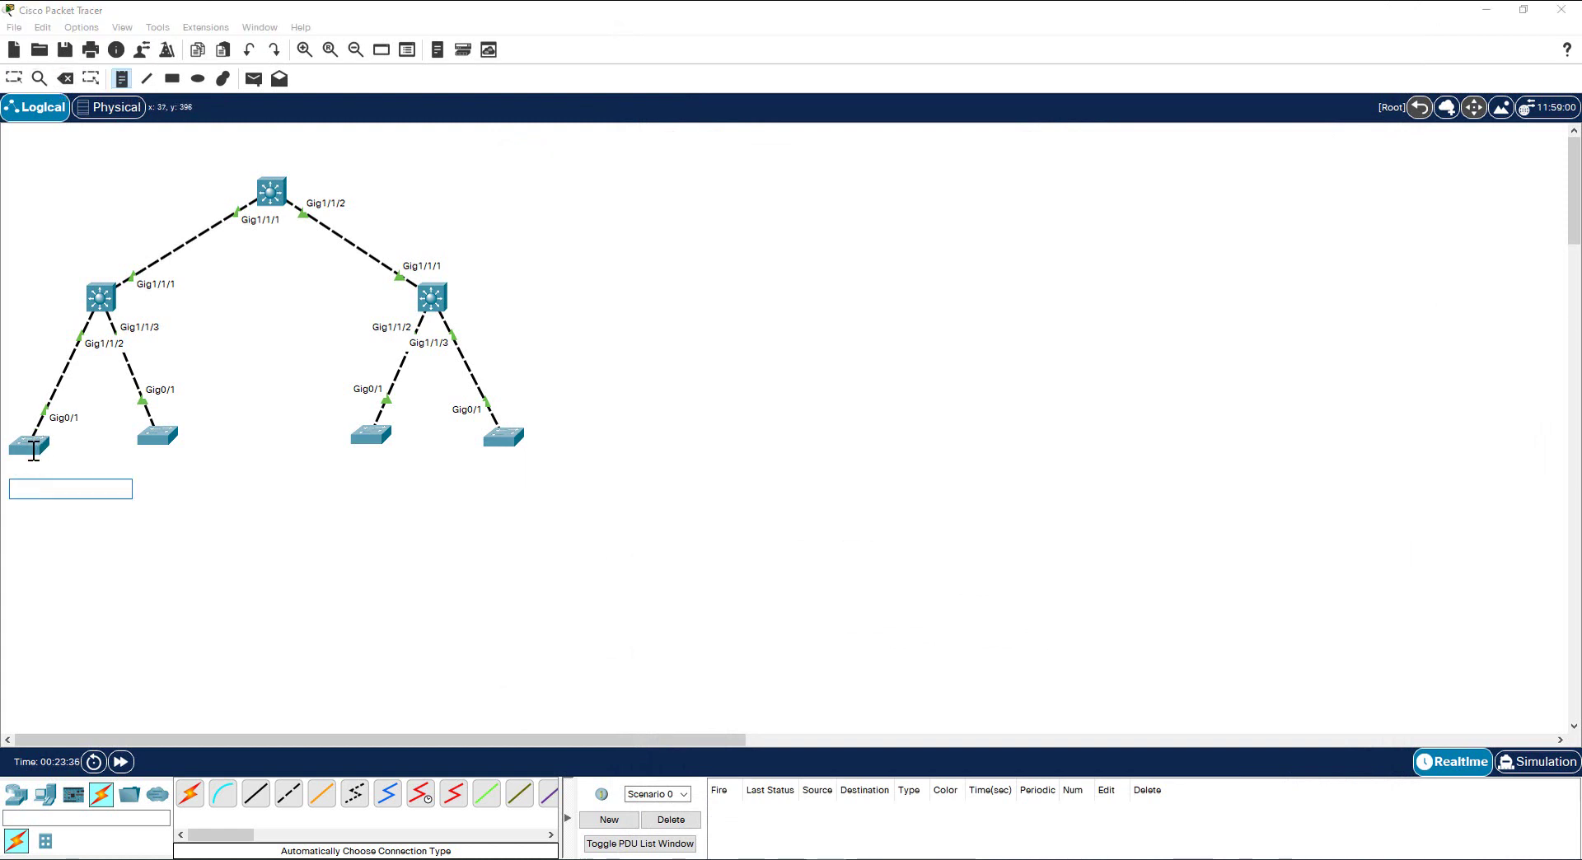
type("access")
type("-1")
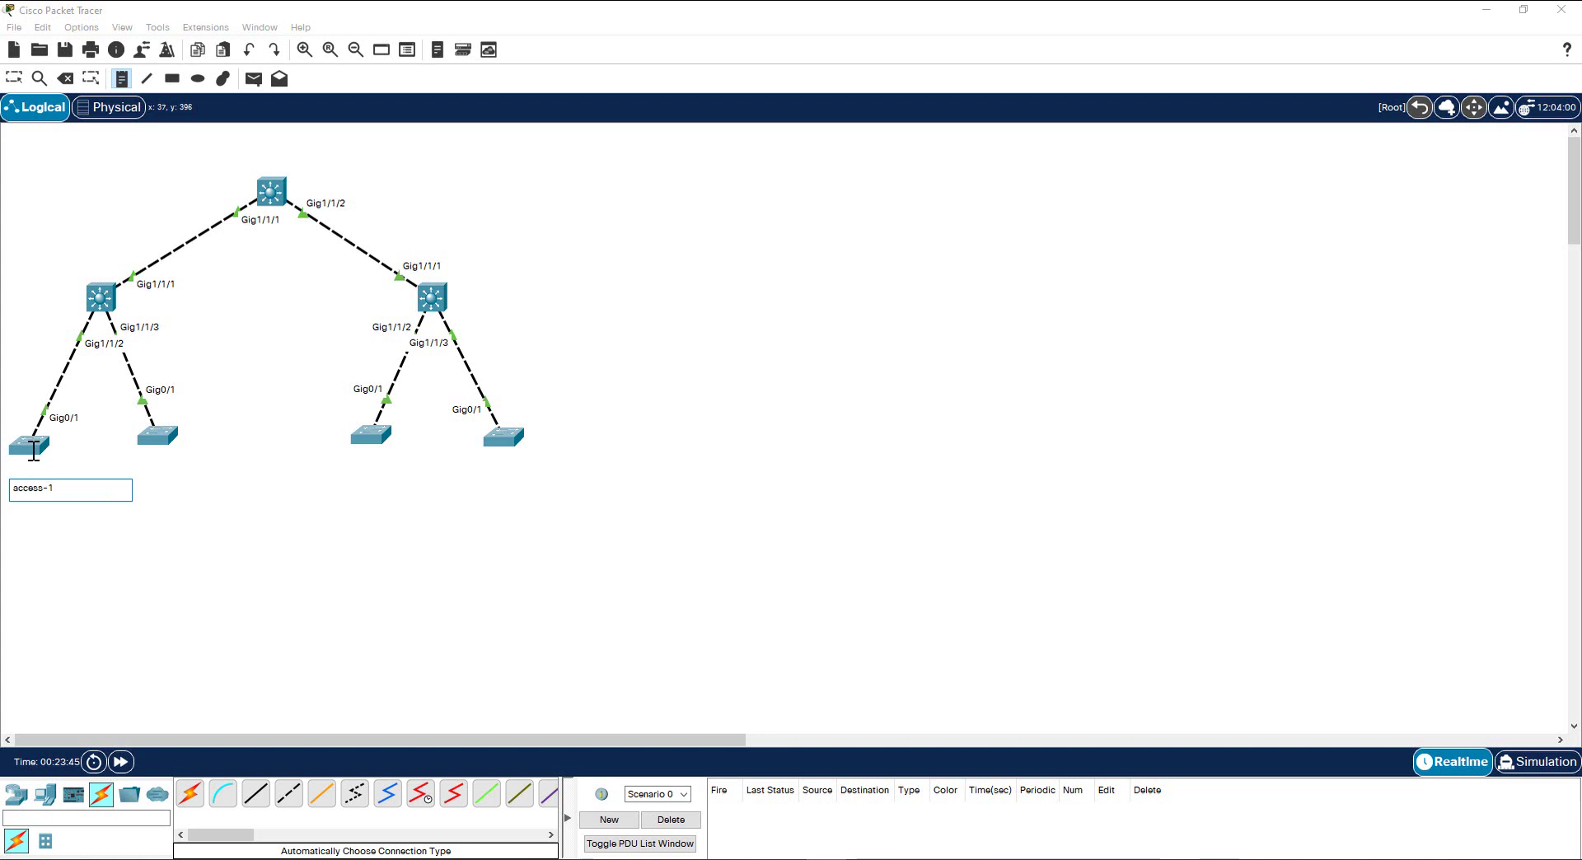
key("Escape")
left_click_drag(12, 454, 106, 523)
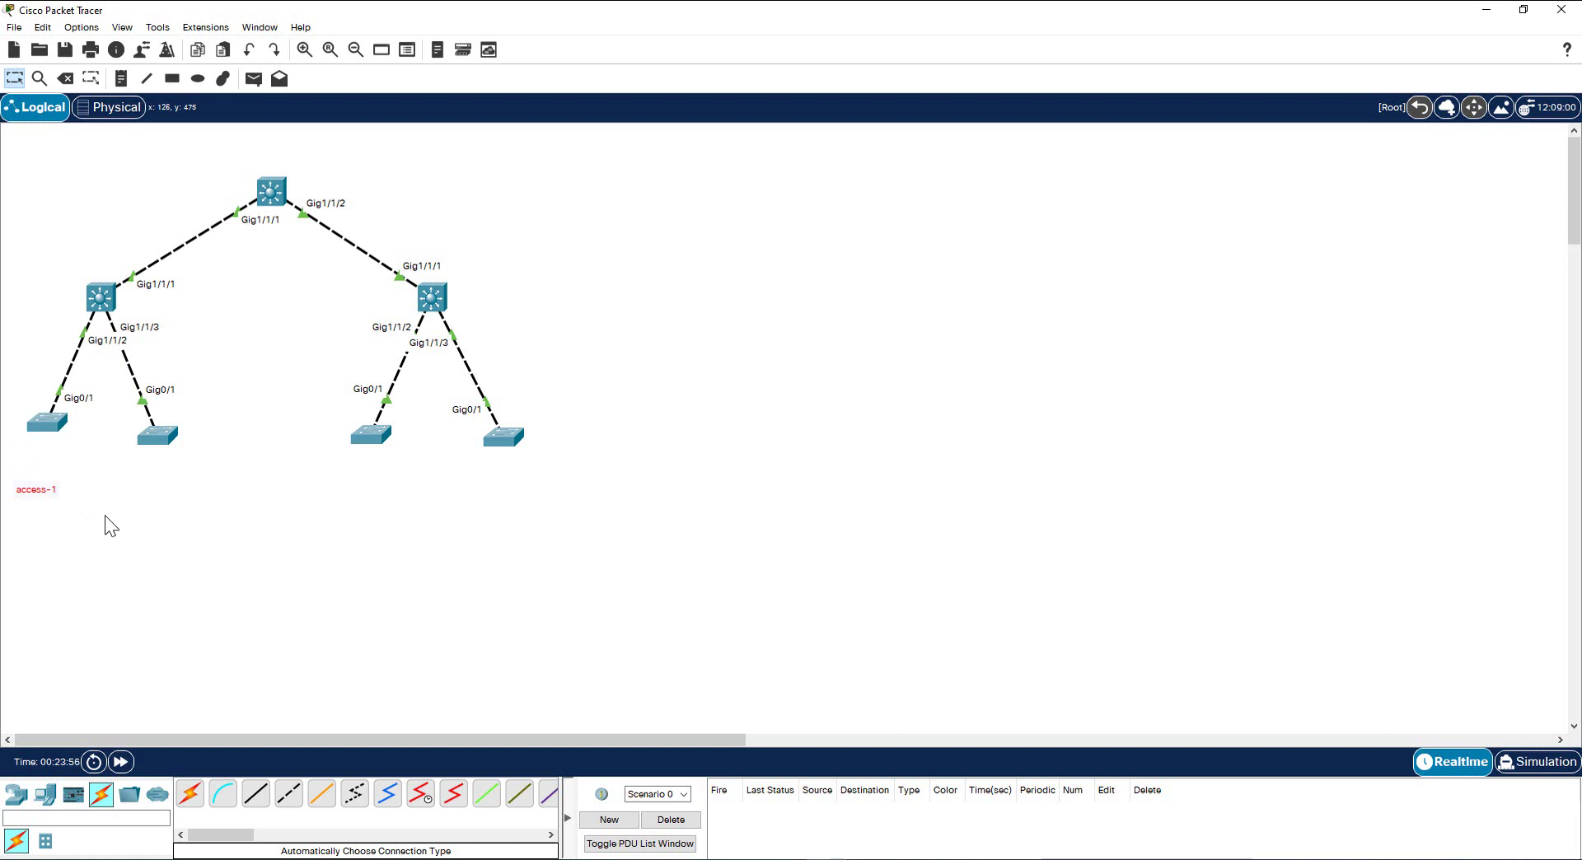
Step: Paste copies of the access-1 note under the other three access switches
left_click(156, 543)
type("access-1")
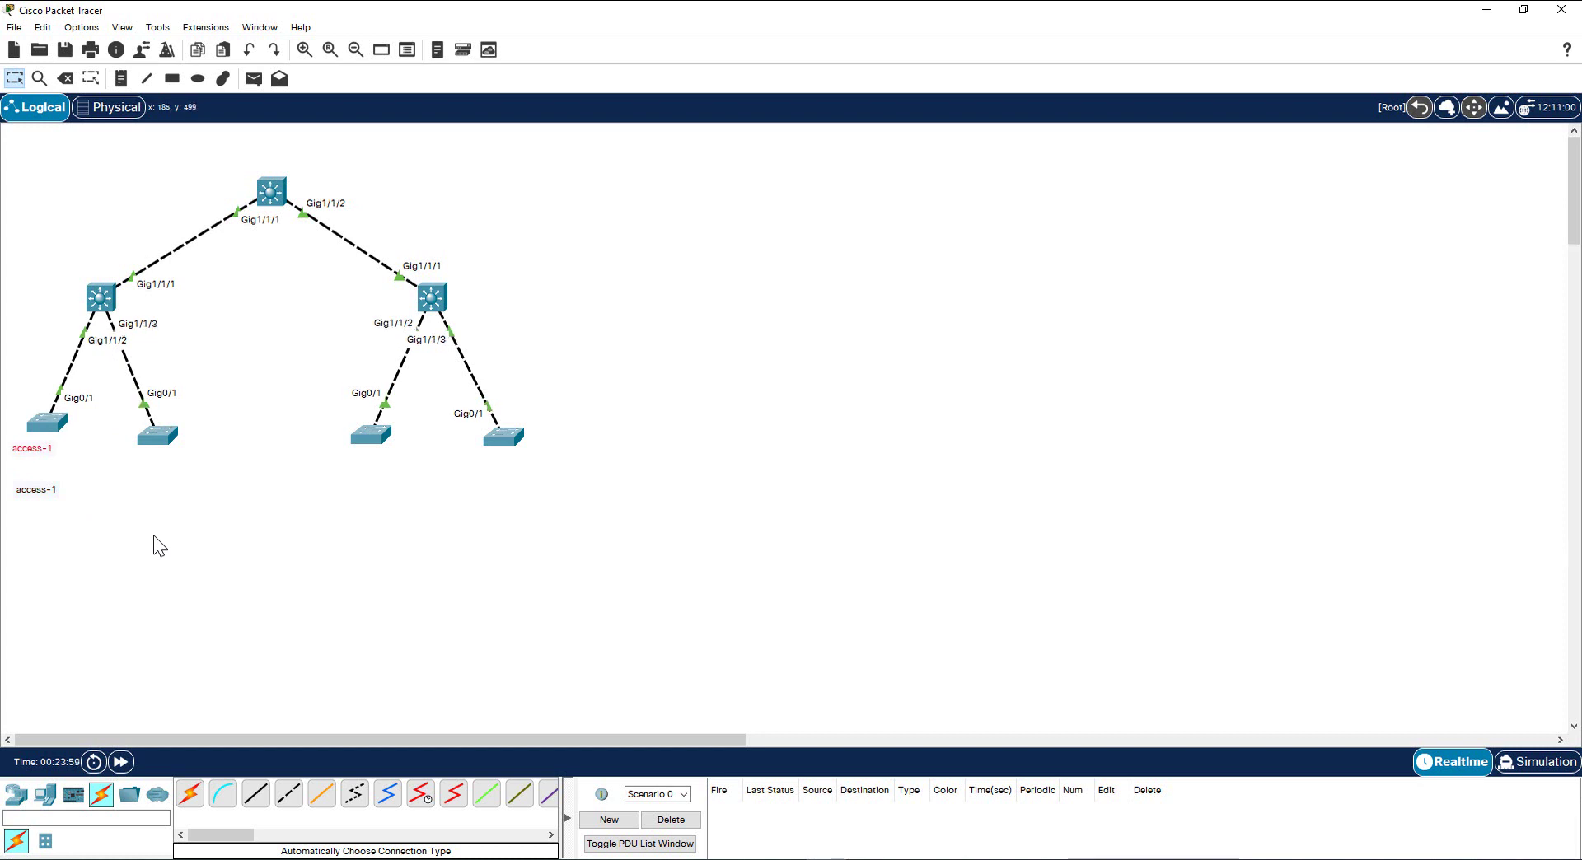
left_click_drag(41, 460, 371, 467)
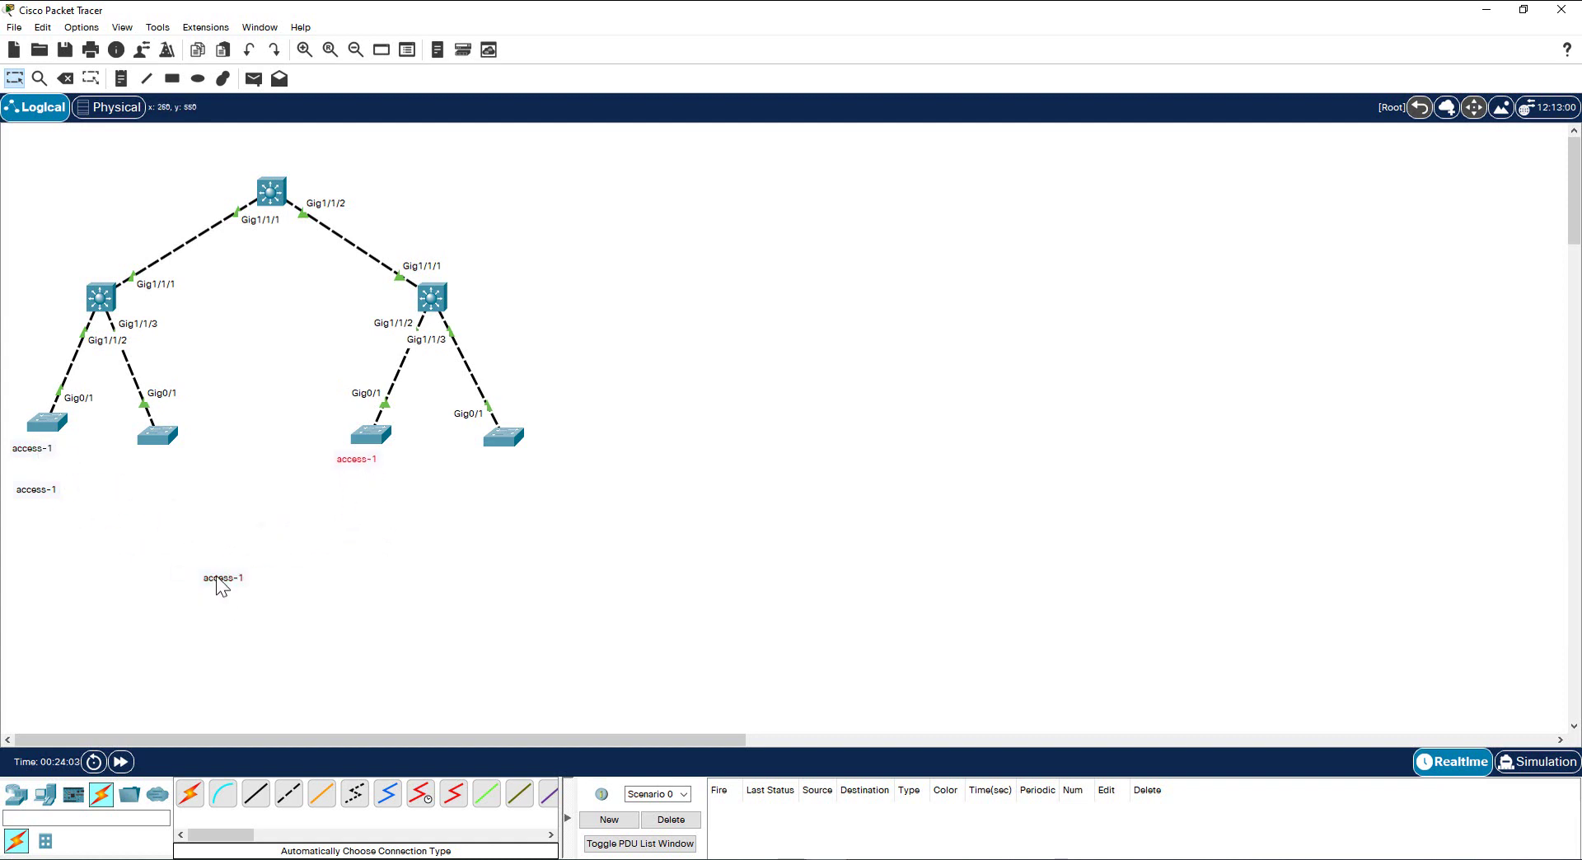
left_click_drag(225, 586, 157, 468)
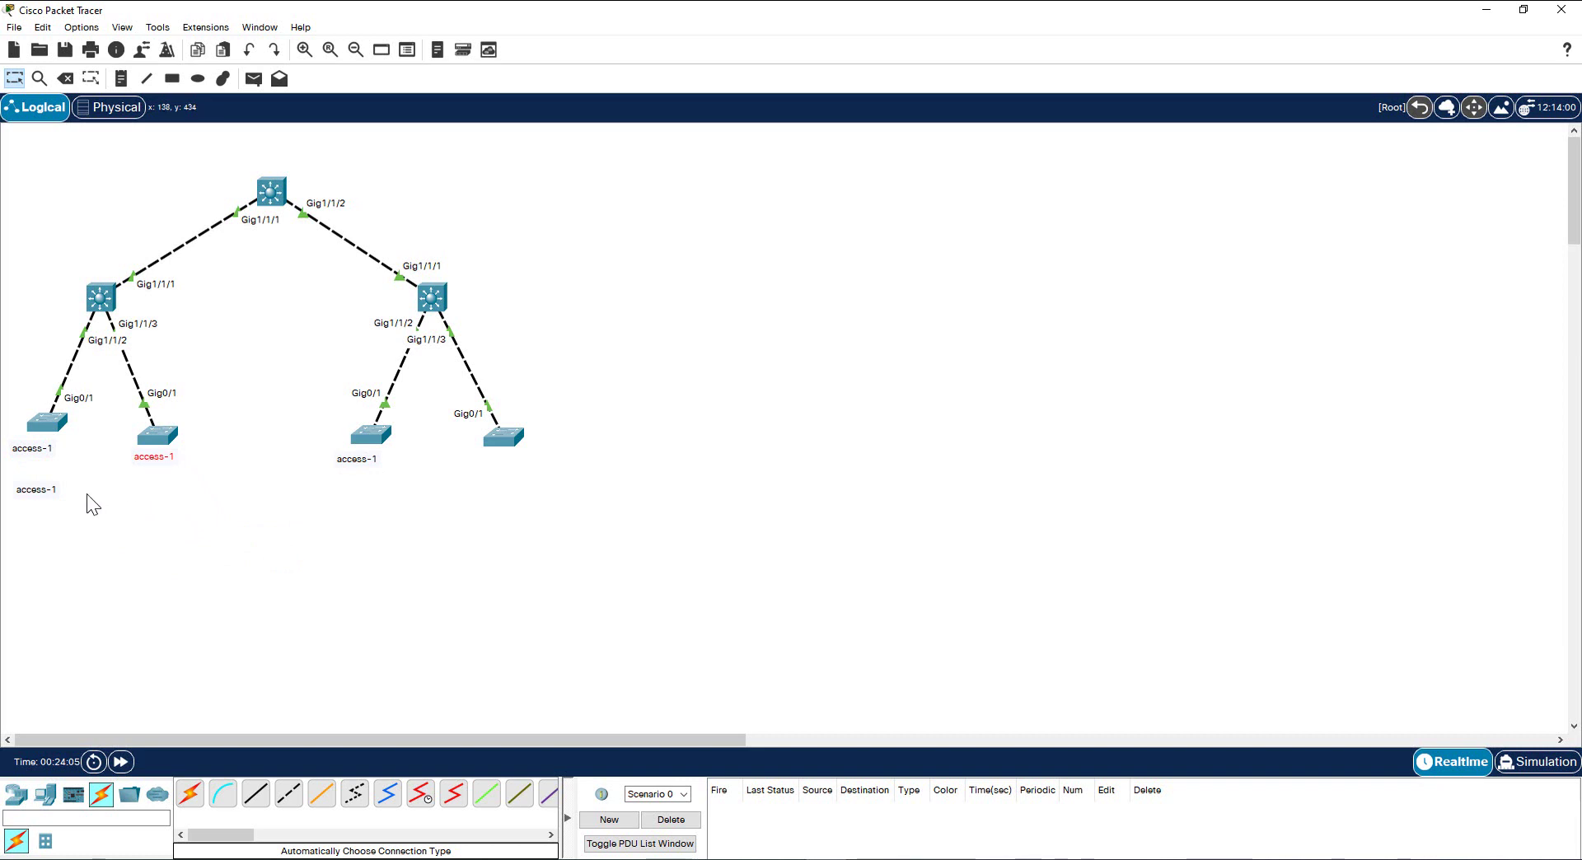
left_click_drag(35, 497, 469, 484)
Step: Edit the second, third and fourth switch notes to read access-2, access-2 and access-4
double_click(169, 460)
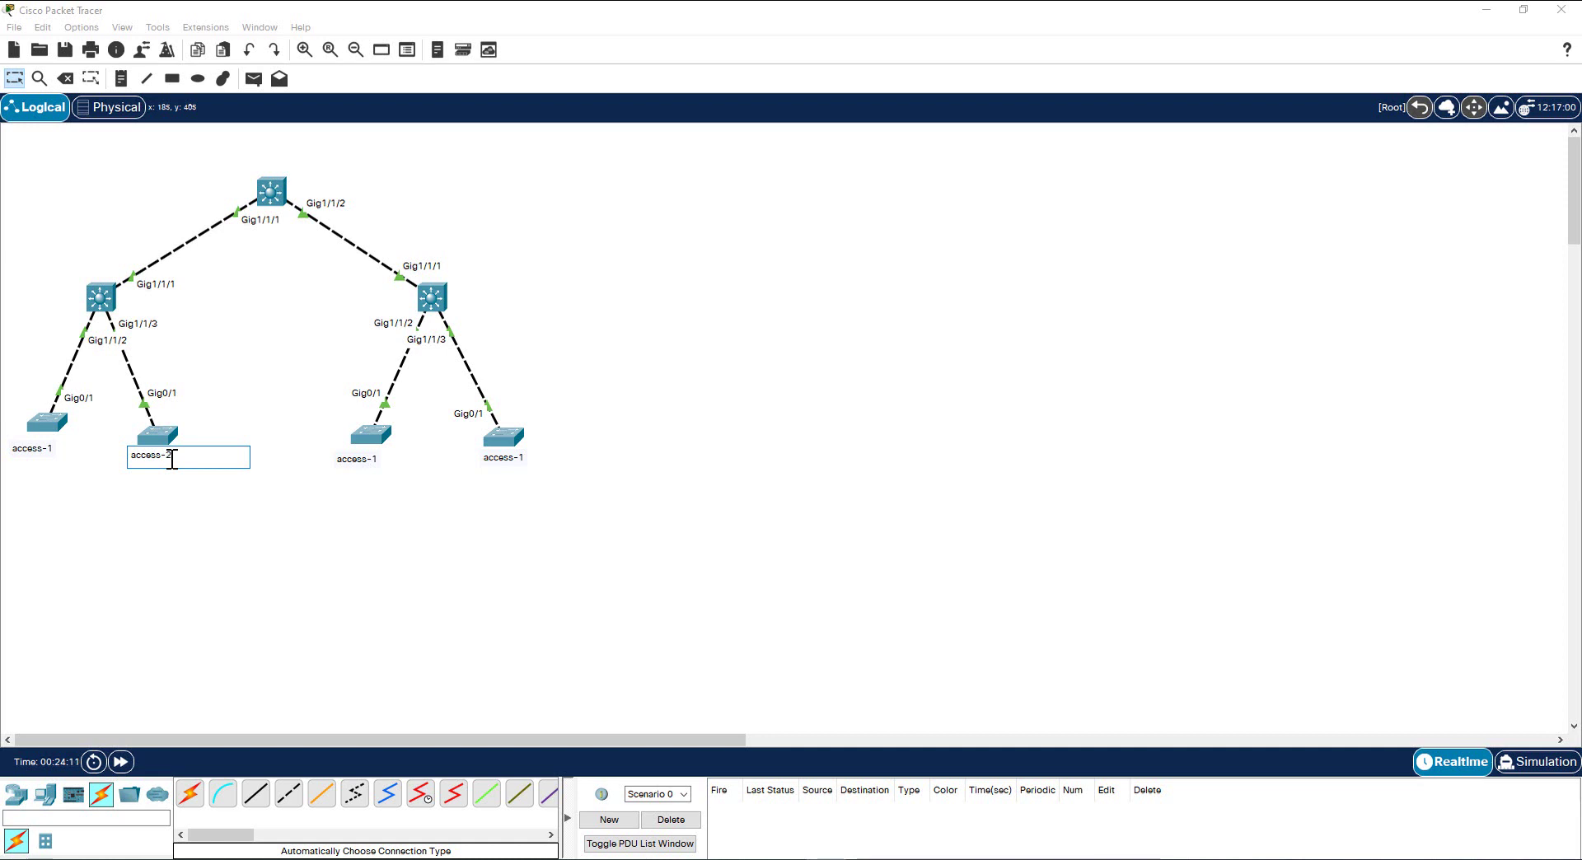
left_click(375, 460)
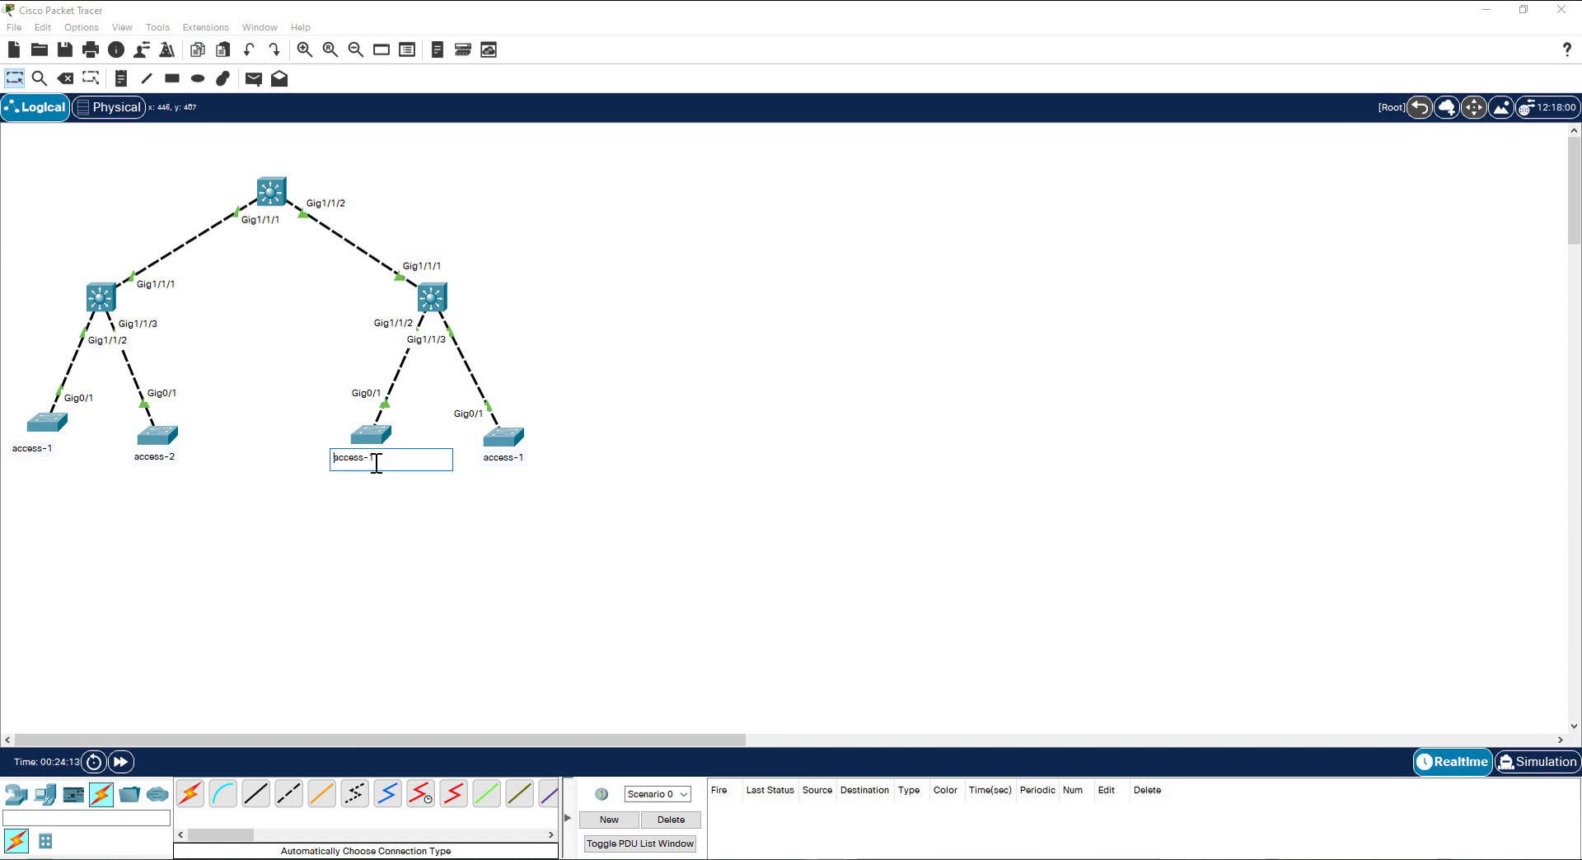
type("2")
left_click(525, 458)
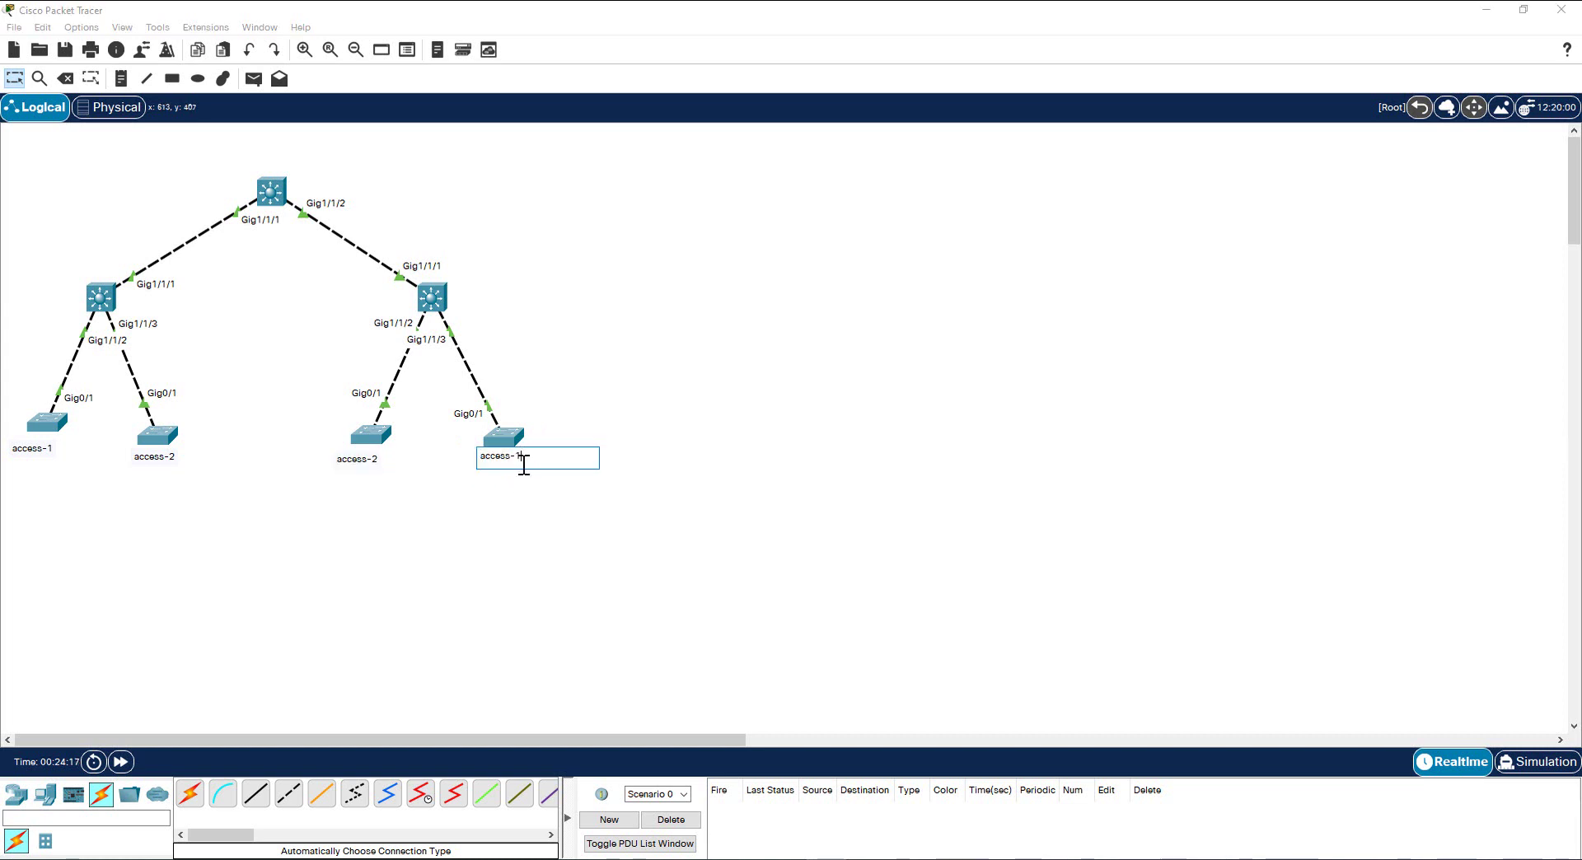
type("4")
left_click(415, 528)
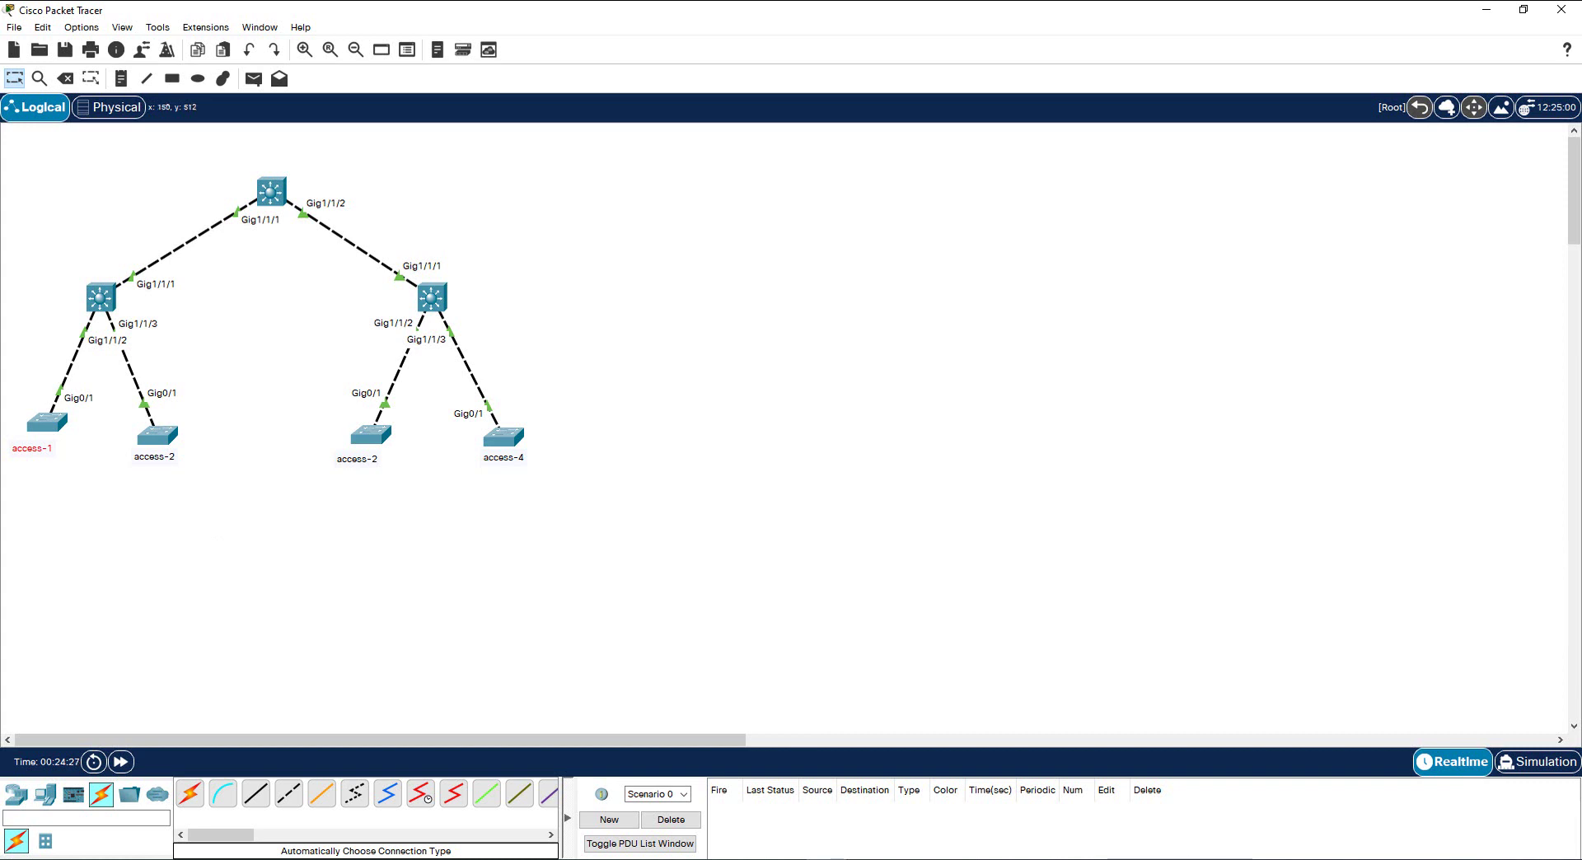
Step: Move an access-1 note onto the left middle switch and rename it radial-1
left_click_drag(42, 455, 64, 269)
left_click_drag(35, 455, 498, 288)
double_click(66, 269)
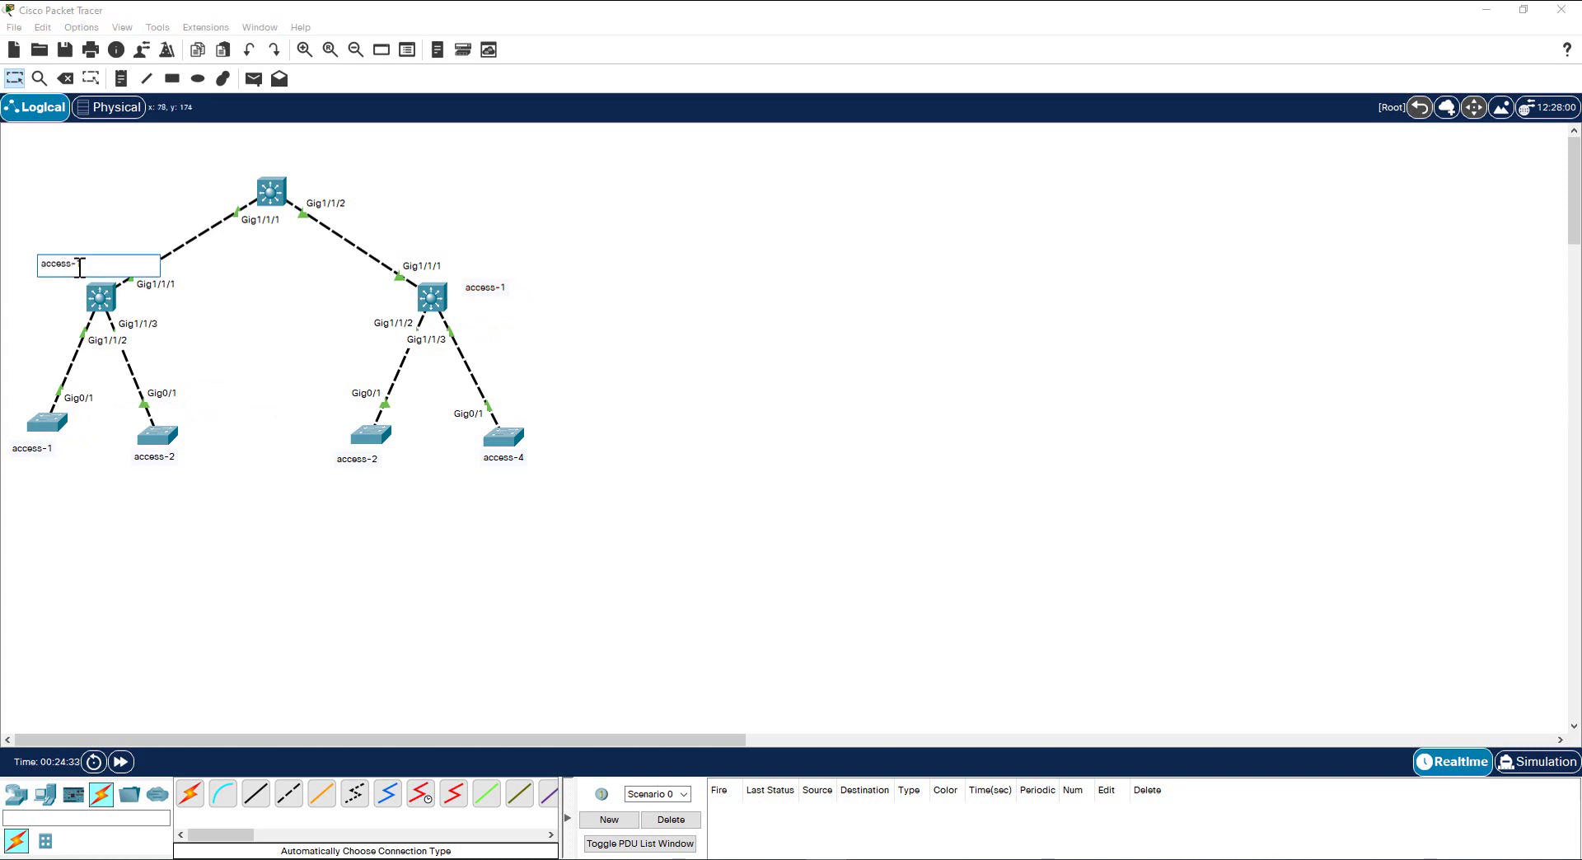
left_click_drag(71, 265, 20, 268)
type("radial")
Step: Rename the right middle switch's label to radial-2
double_click(490, 289)
left_click_drag(495, 286, 461, 286)
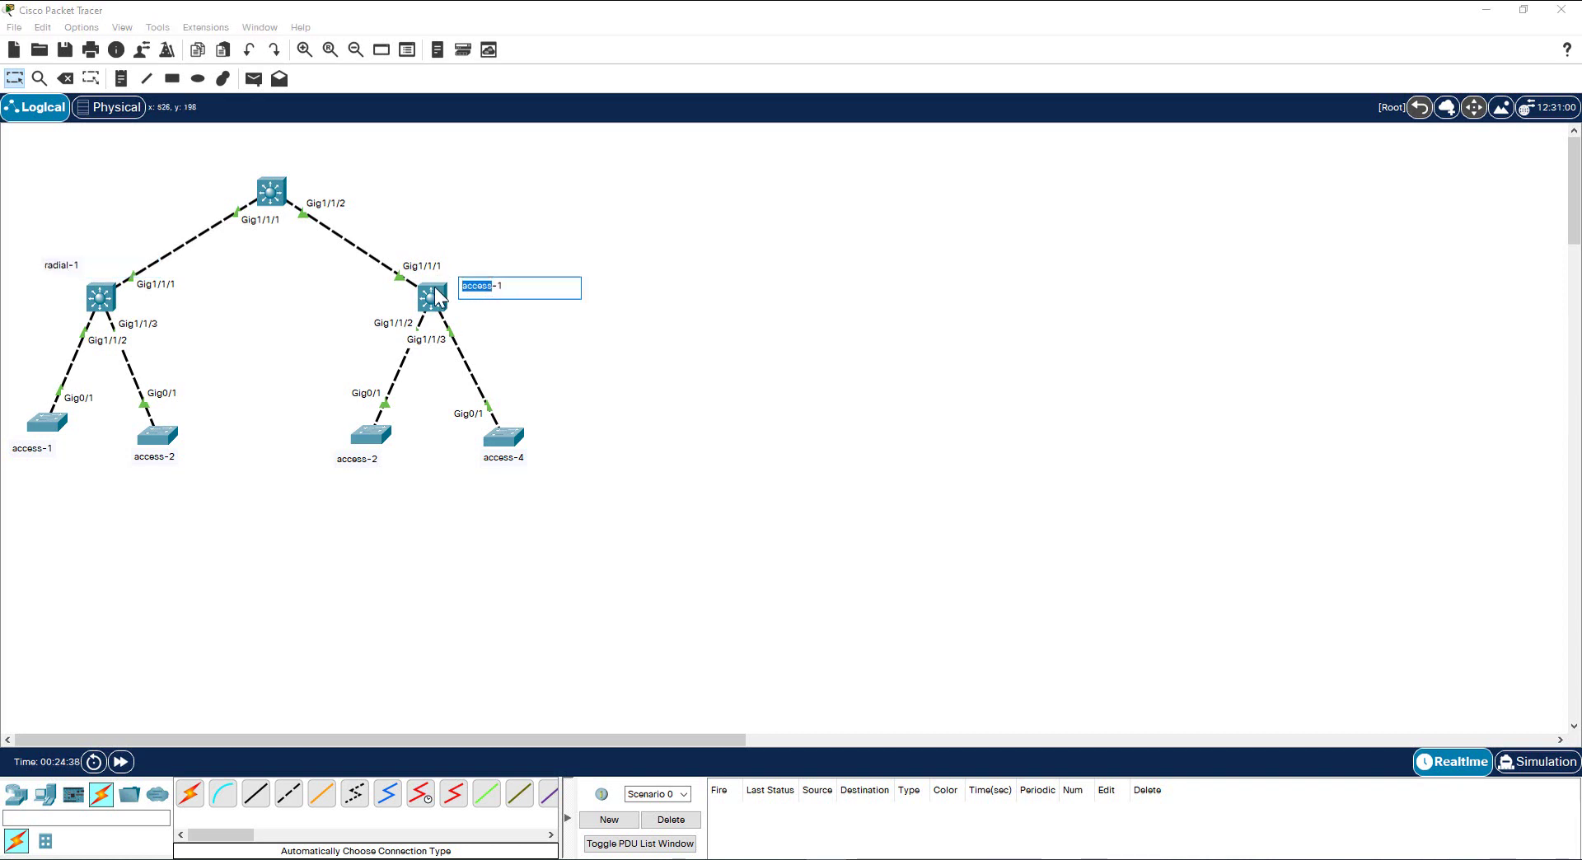
type("radial-2")
key("Return")
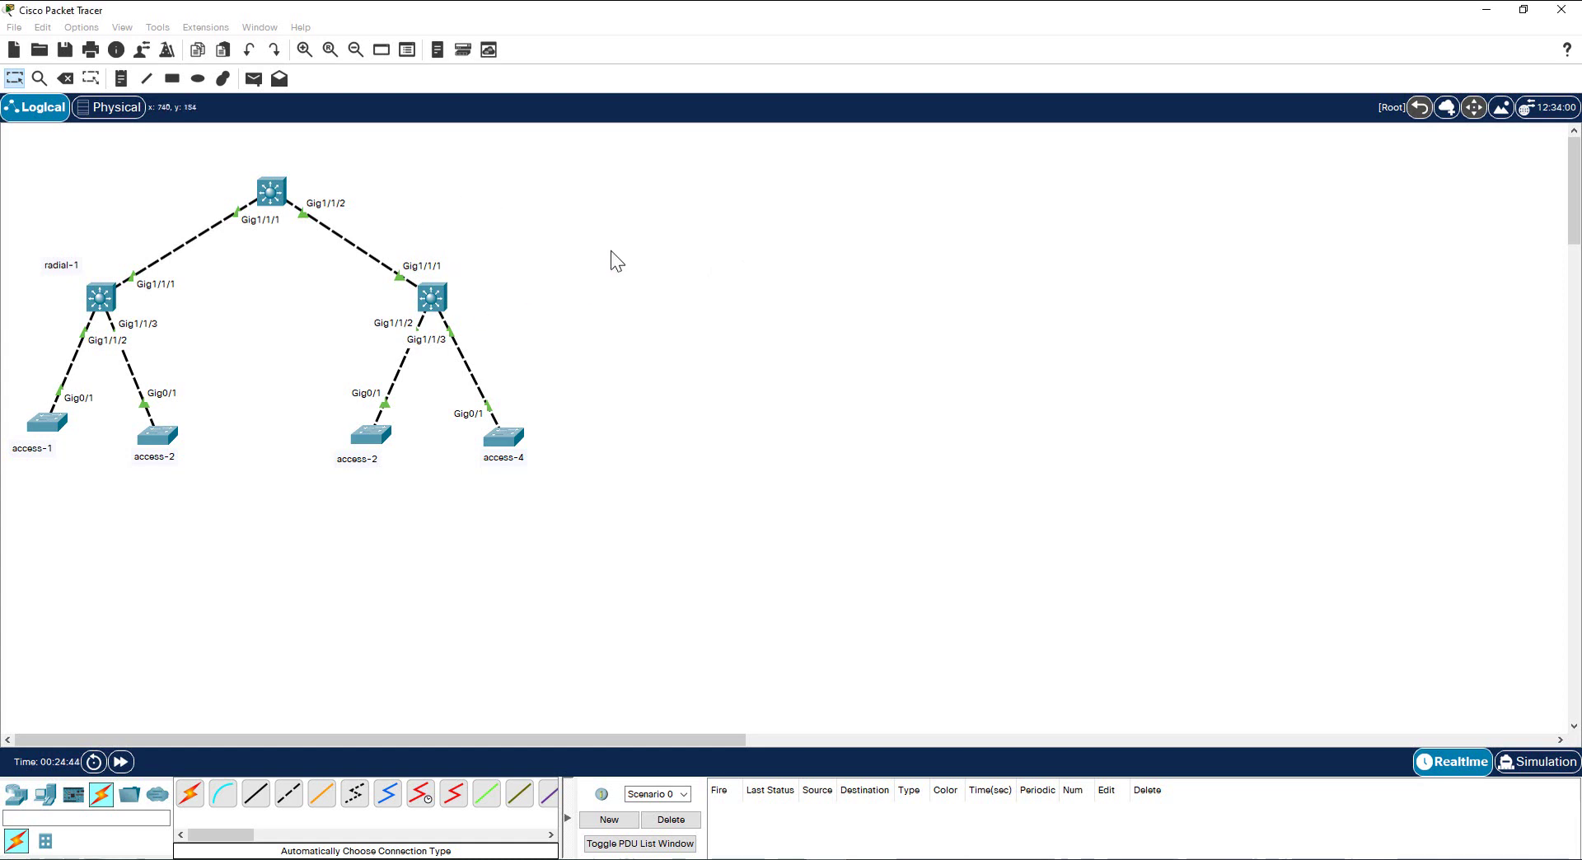
Step: Paste a copy of the radial-2 switch and drag it higher on the canvas
left_click_drag(460, 279, 532, 303)
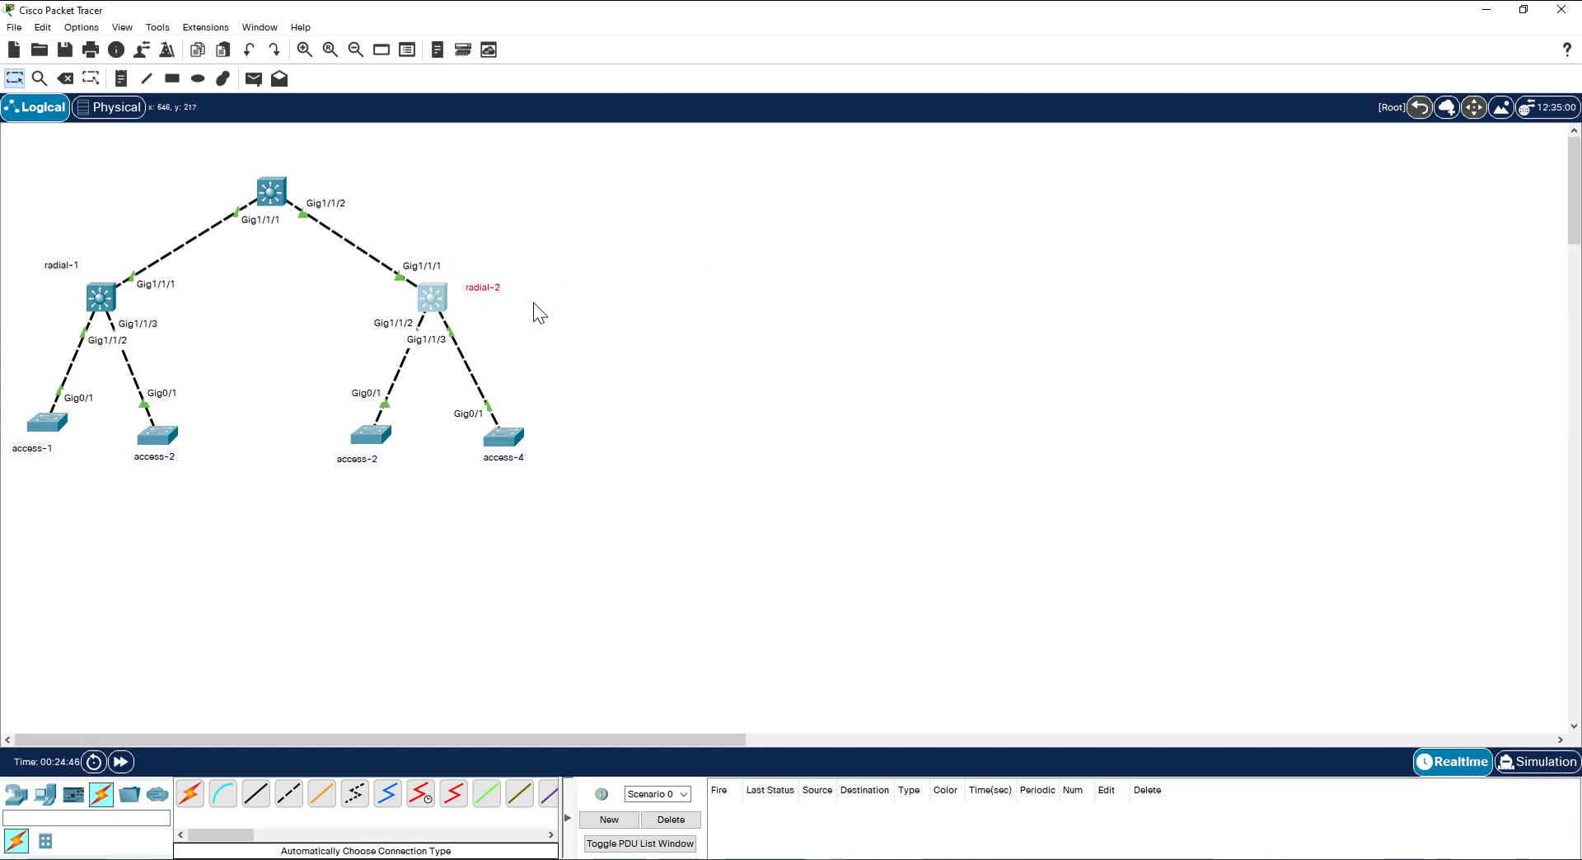
left_click(430, 187)
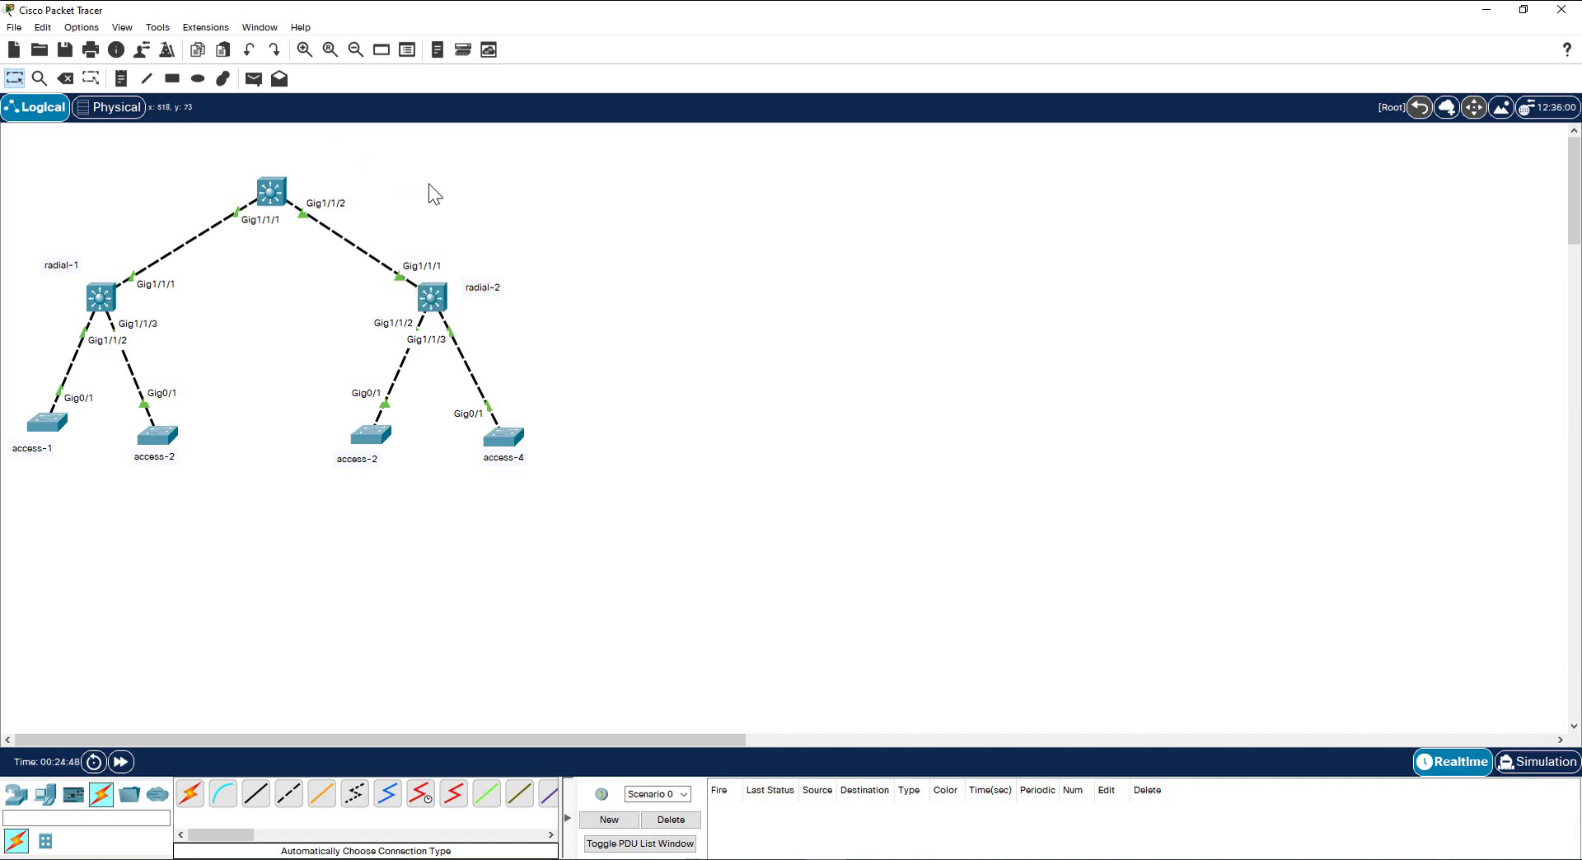
key("ctrl+v")
left_click_drag(446, 257, 431, 181)
Step: Delete the pasted duplicate switch with the Delete tool
left_click(67, 76)
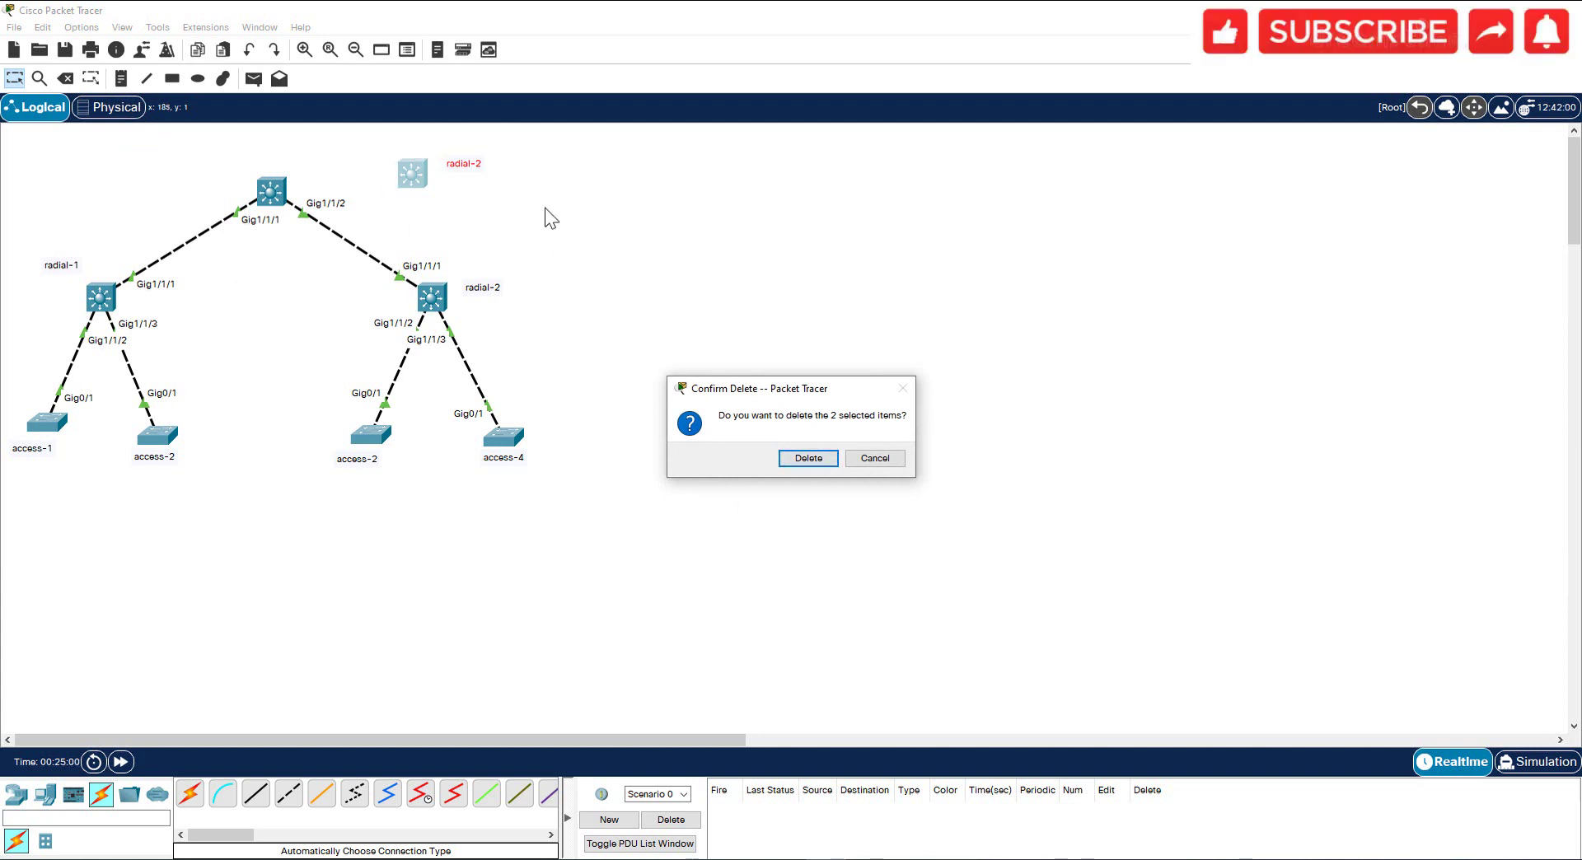
left_click(808, 458)
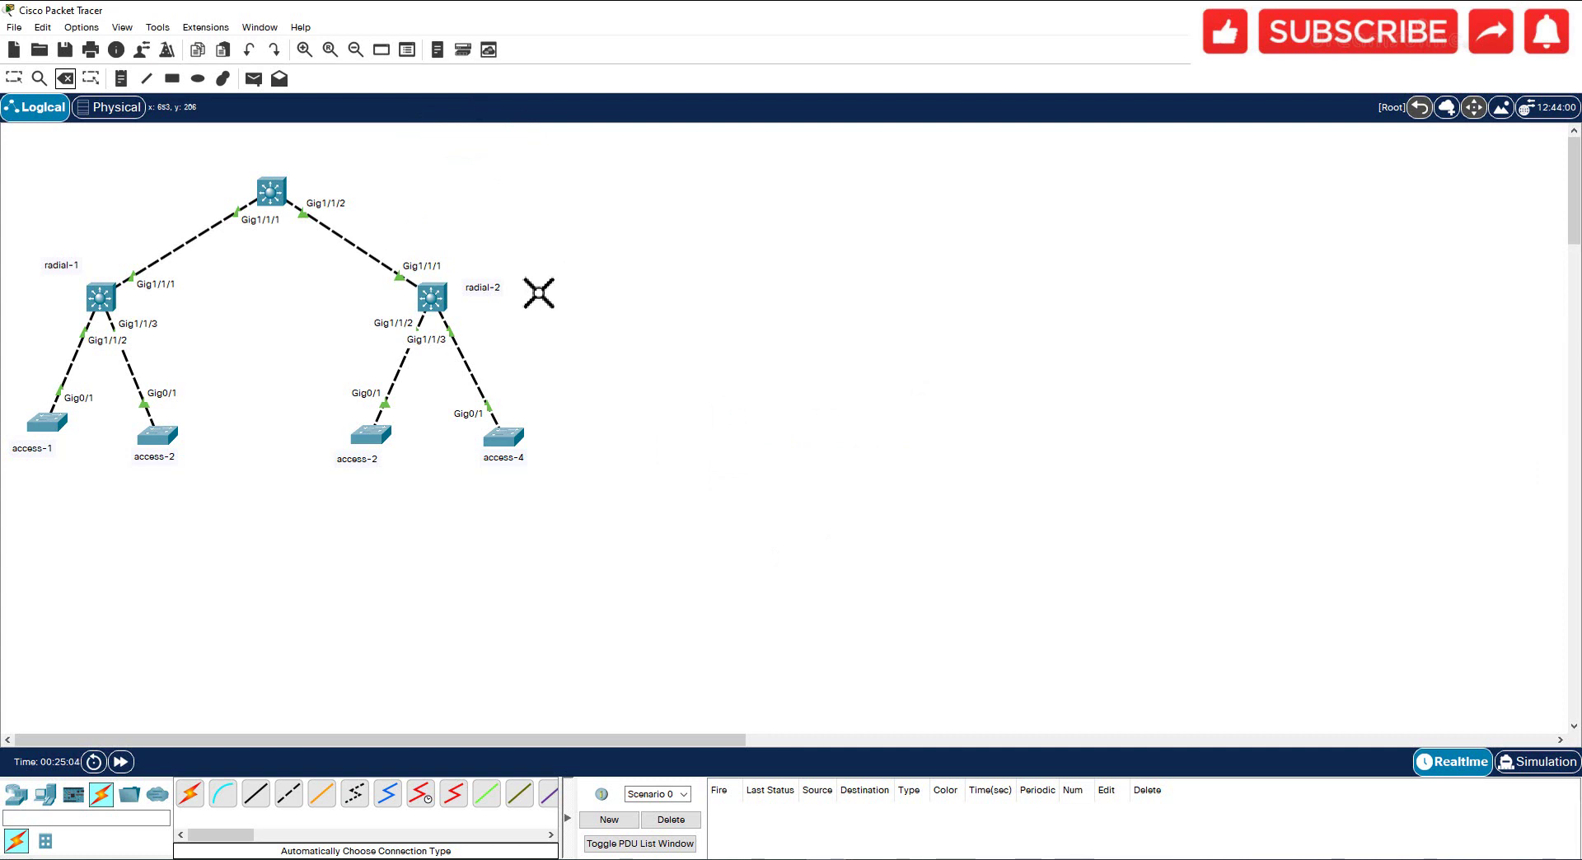
key("Escape")
Step: Paste a copy of the radial-2 label above the top switch and rename it Core
left_click(466, 281)
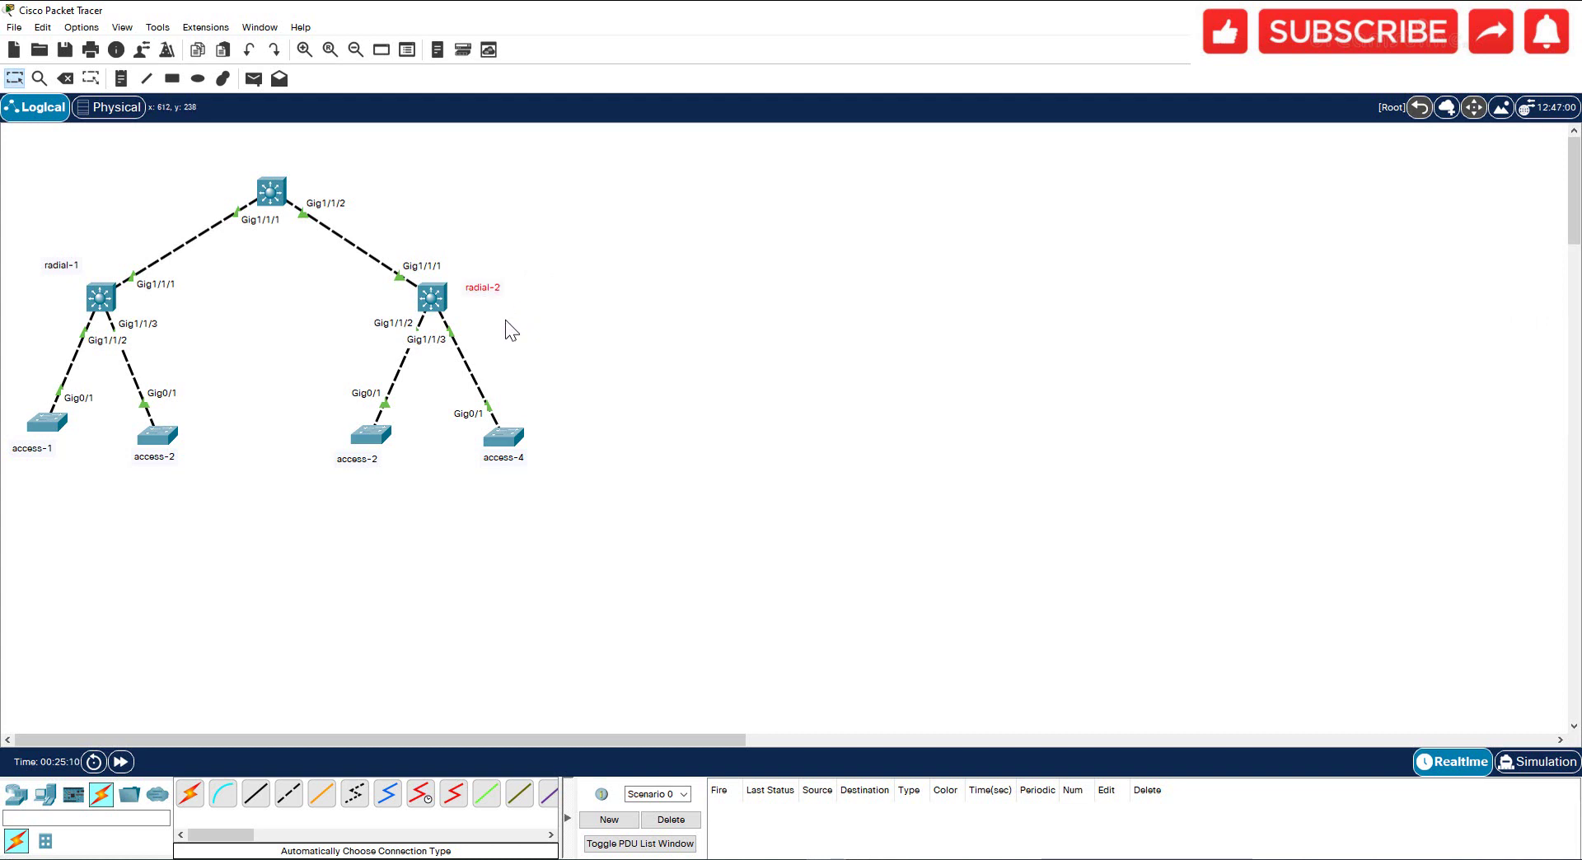
left_click(651, 272)
key("ctrl+v")
left_click_drag(499, 255, 285, 155)
double_click(285, 153)
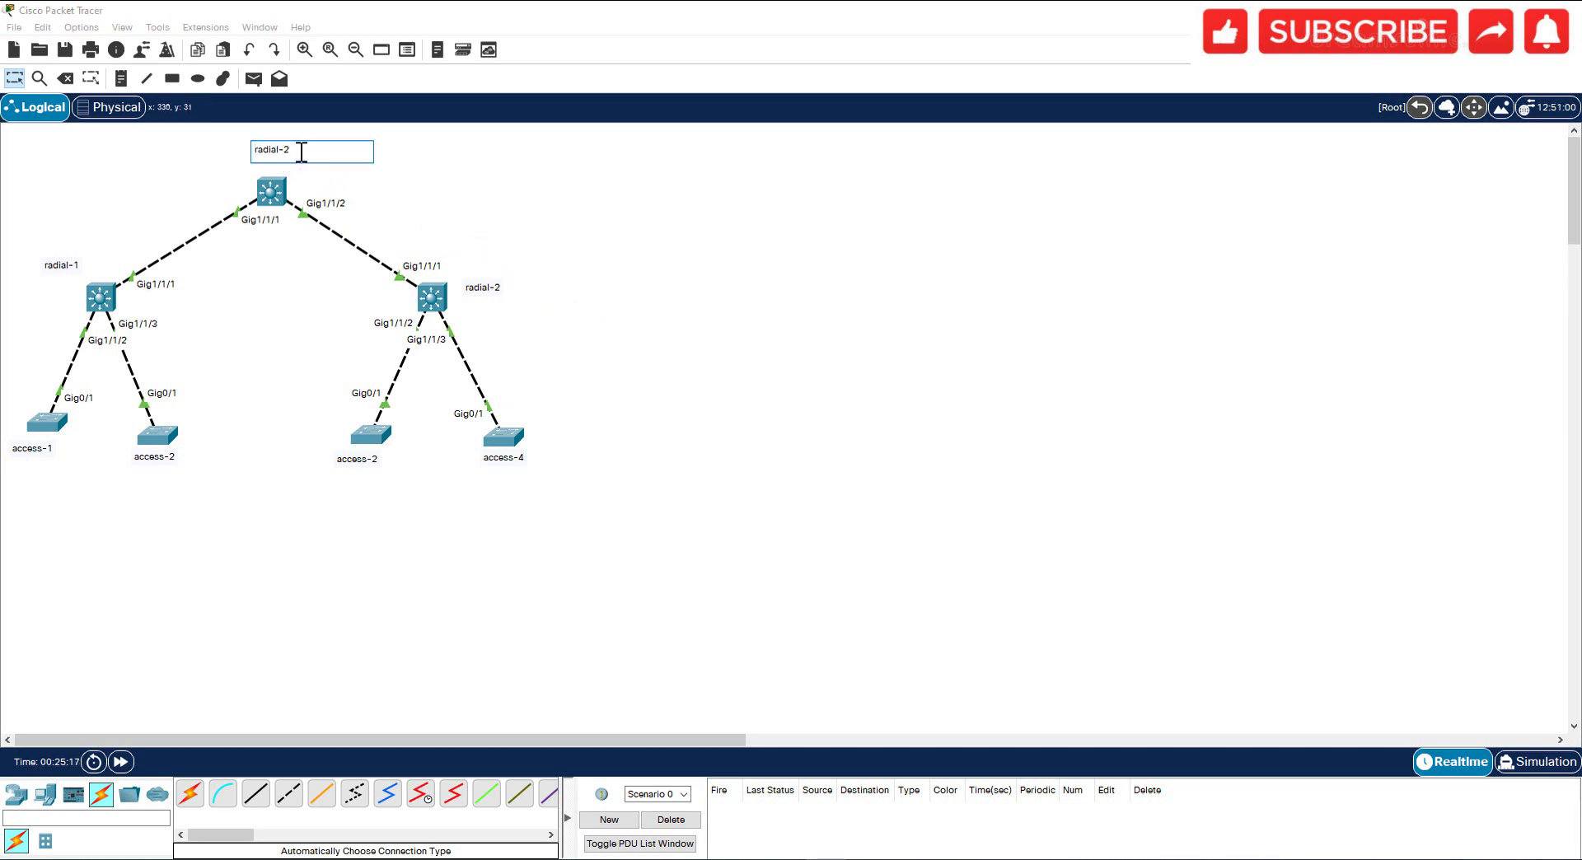
left_click_drag(302, 153, 247, 152)
type("Core")
left_click(614, 221)
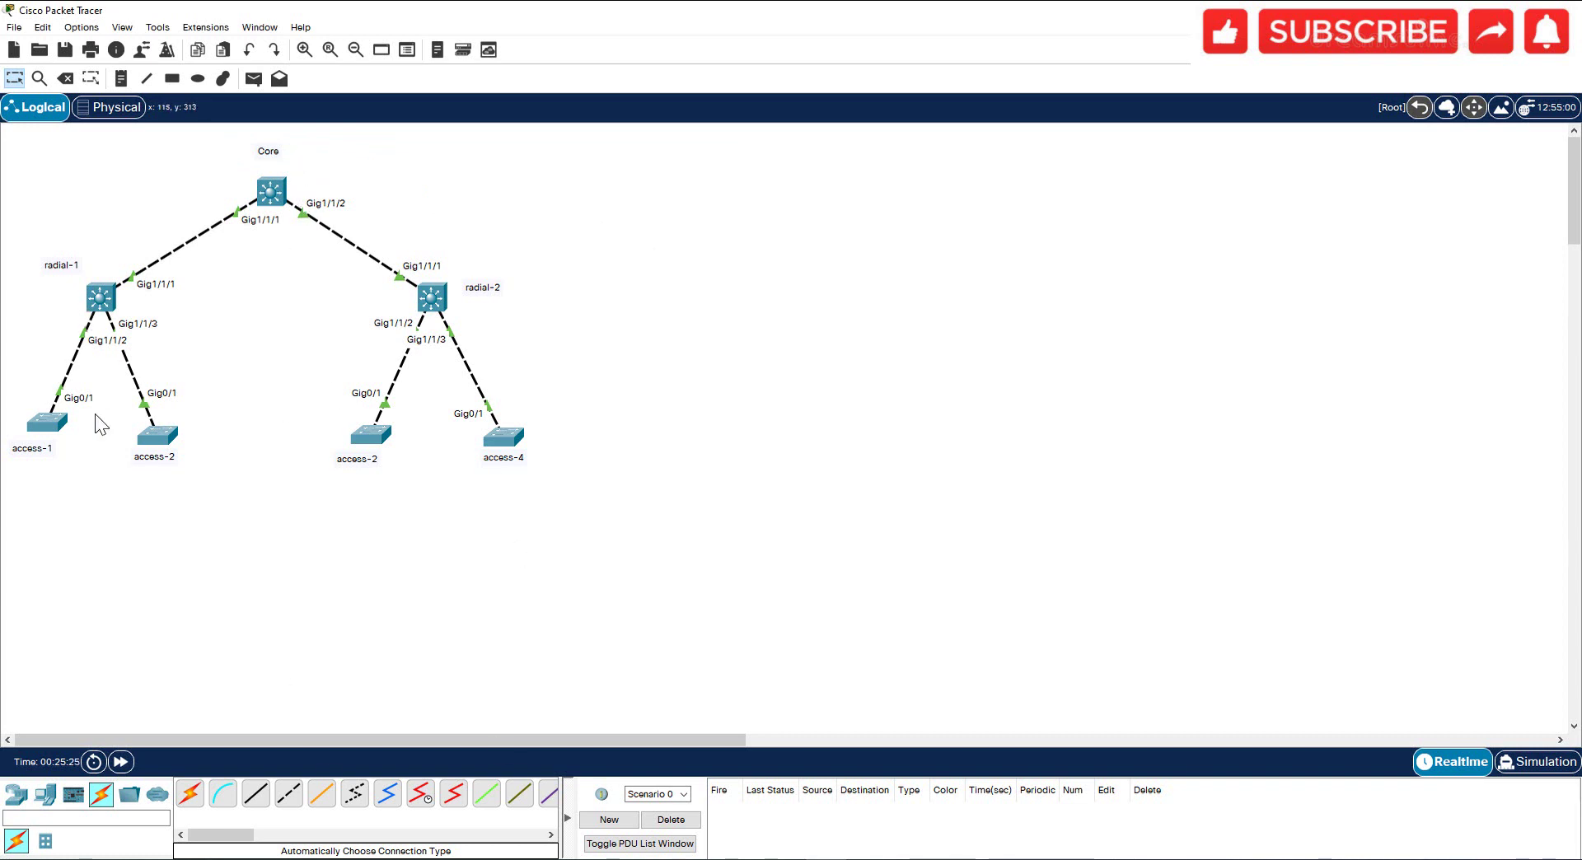
left_click_drag(46, 427, 42, 438)
left_click(32, 455)
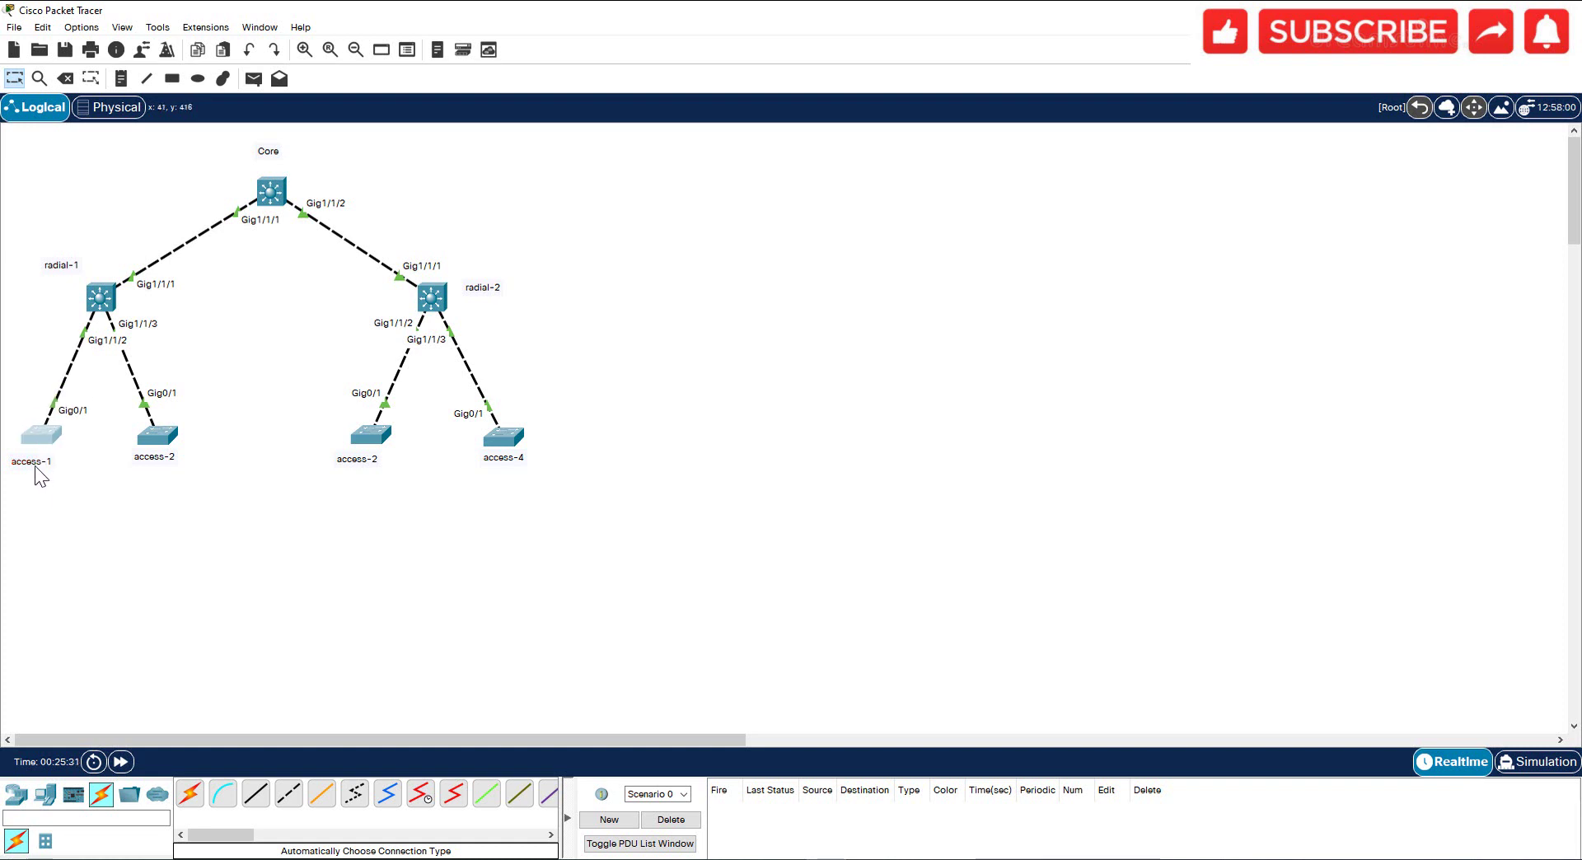
Step: Open the access-1 switch's CLI, get a prompt, then close its window
left_click(43, 433)
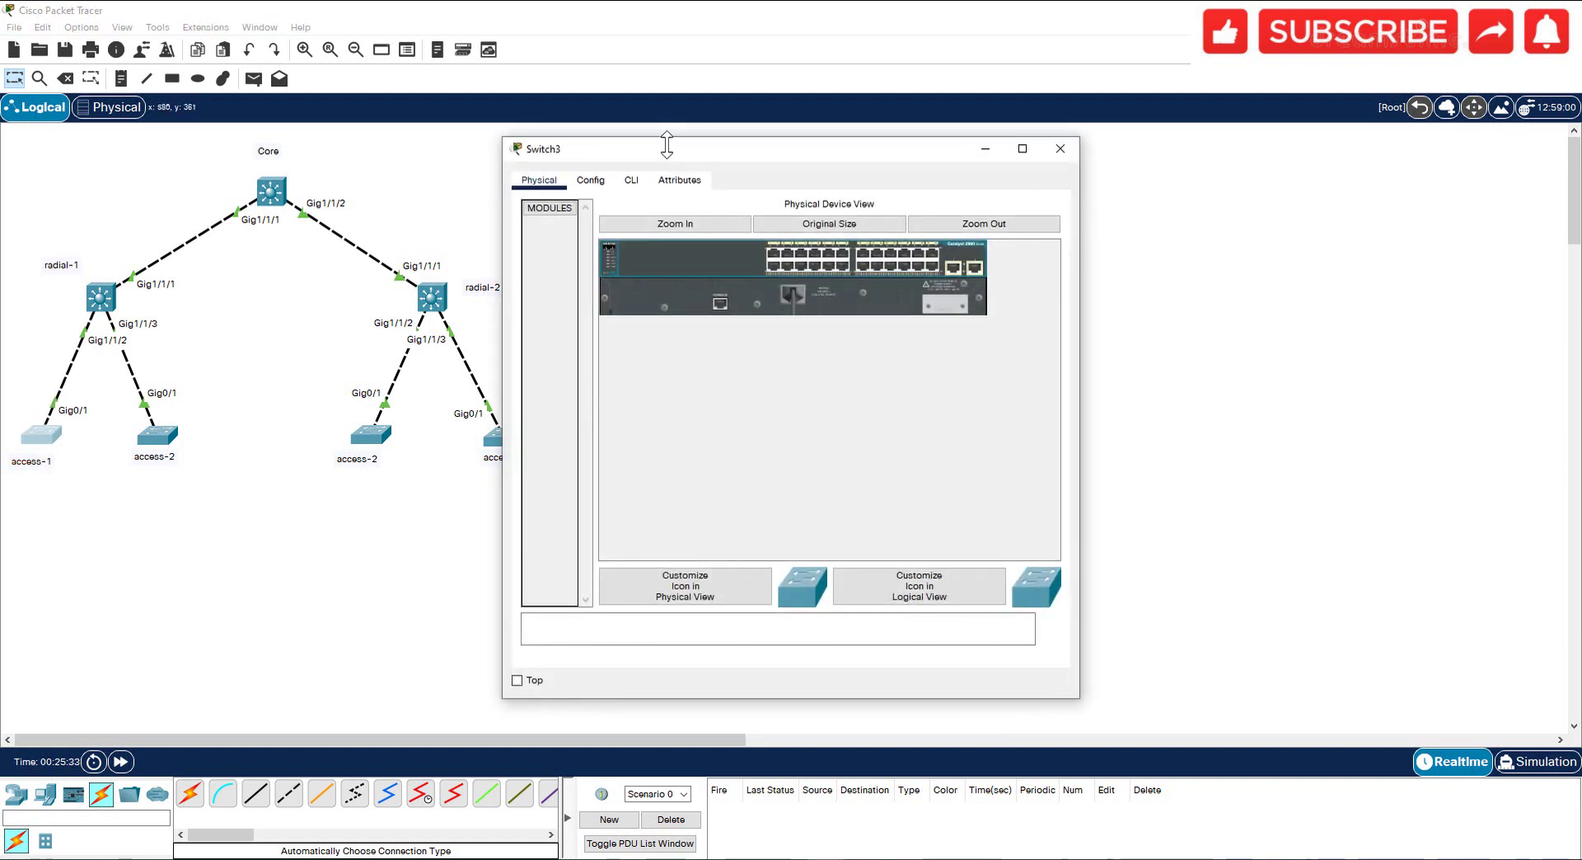
left_click(631, 180)
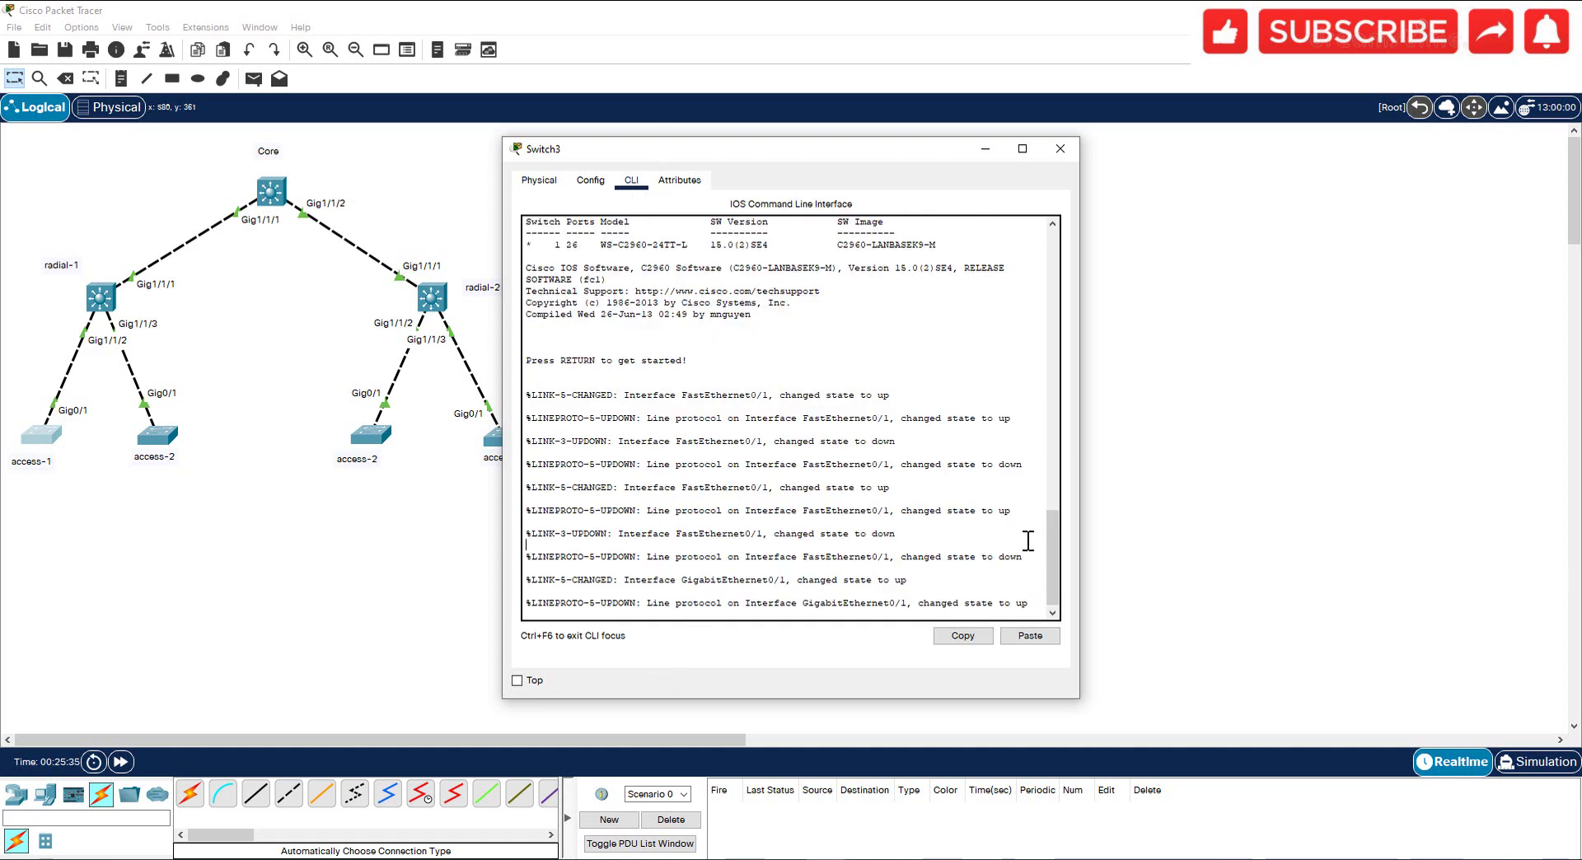
key("Return")
key("Return")
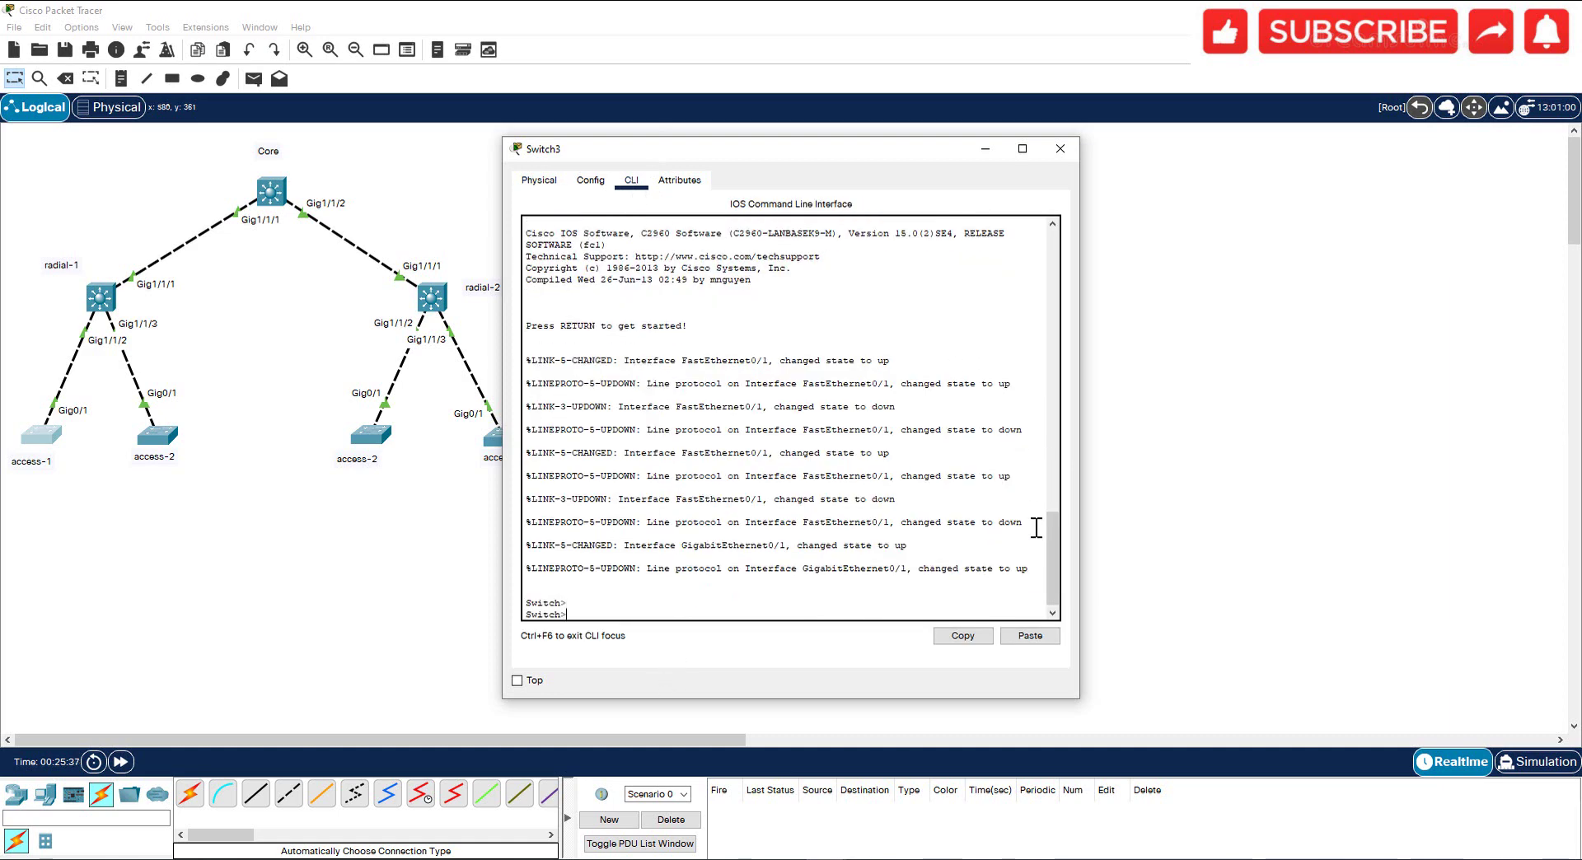
left_click(1060, 149)
Step: In Switch0's CLI, enter privileged and config mode and set hostname access-2
double_click(160, 433)
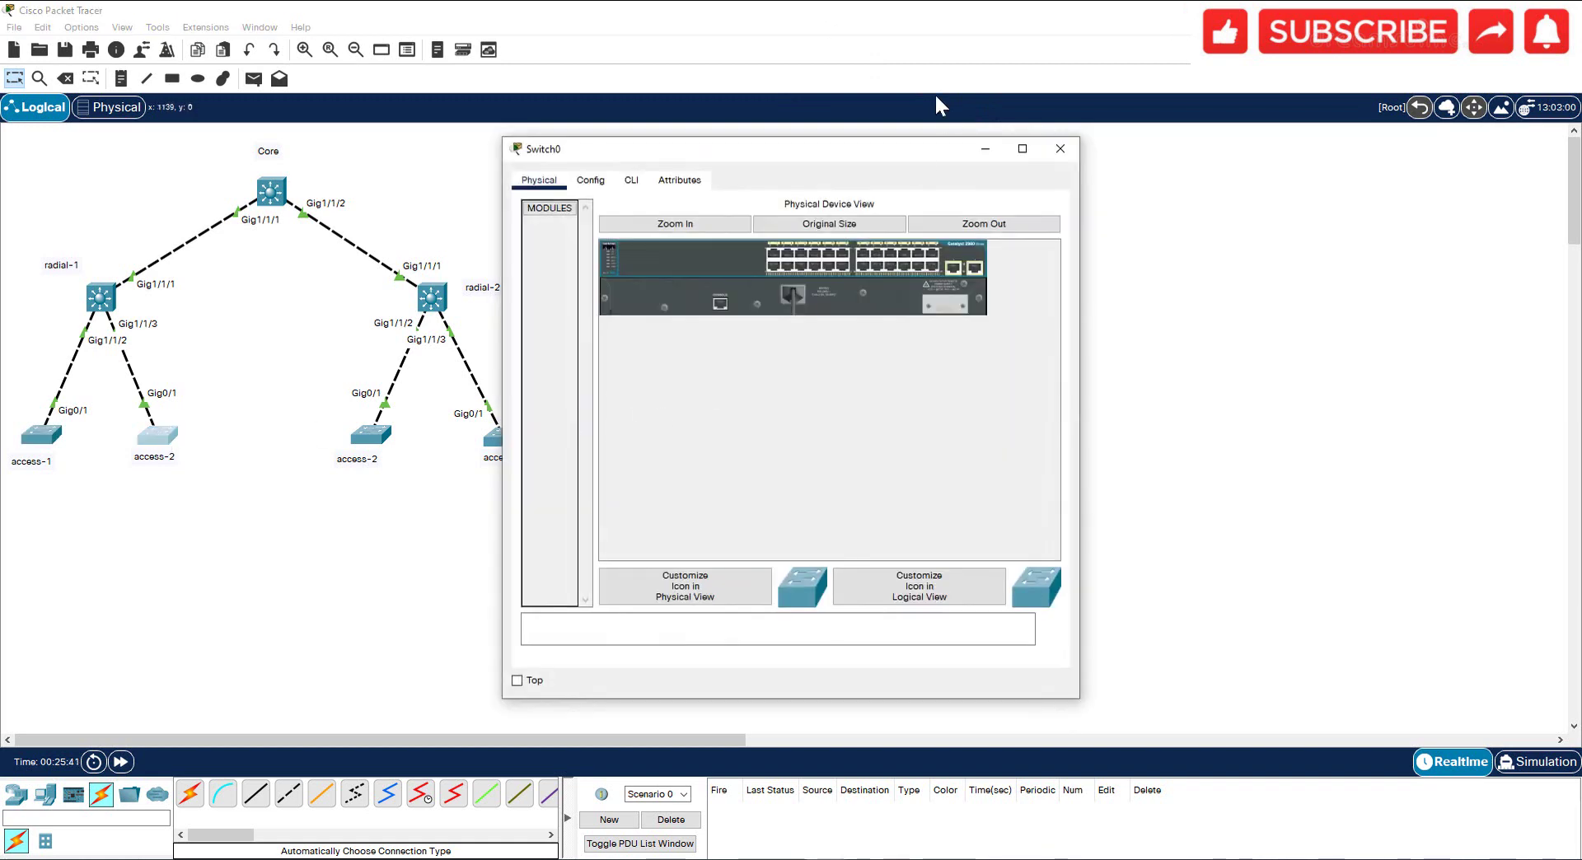
left_click(631, 180)
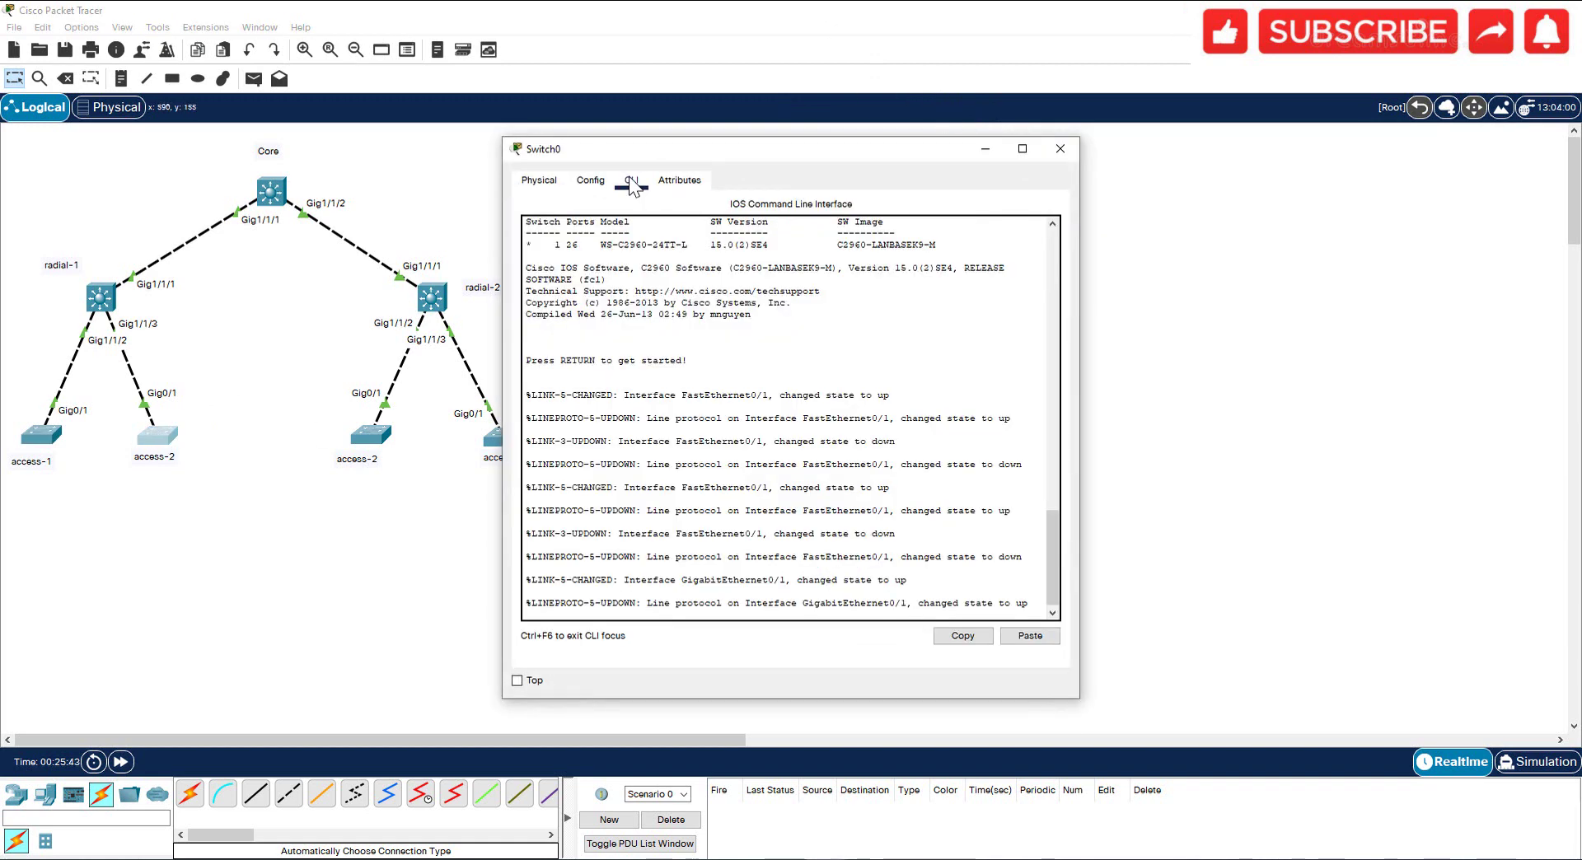
left_click(1004, 581)
key("Return")
key("Return")
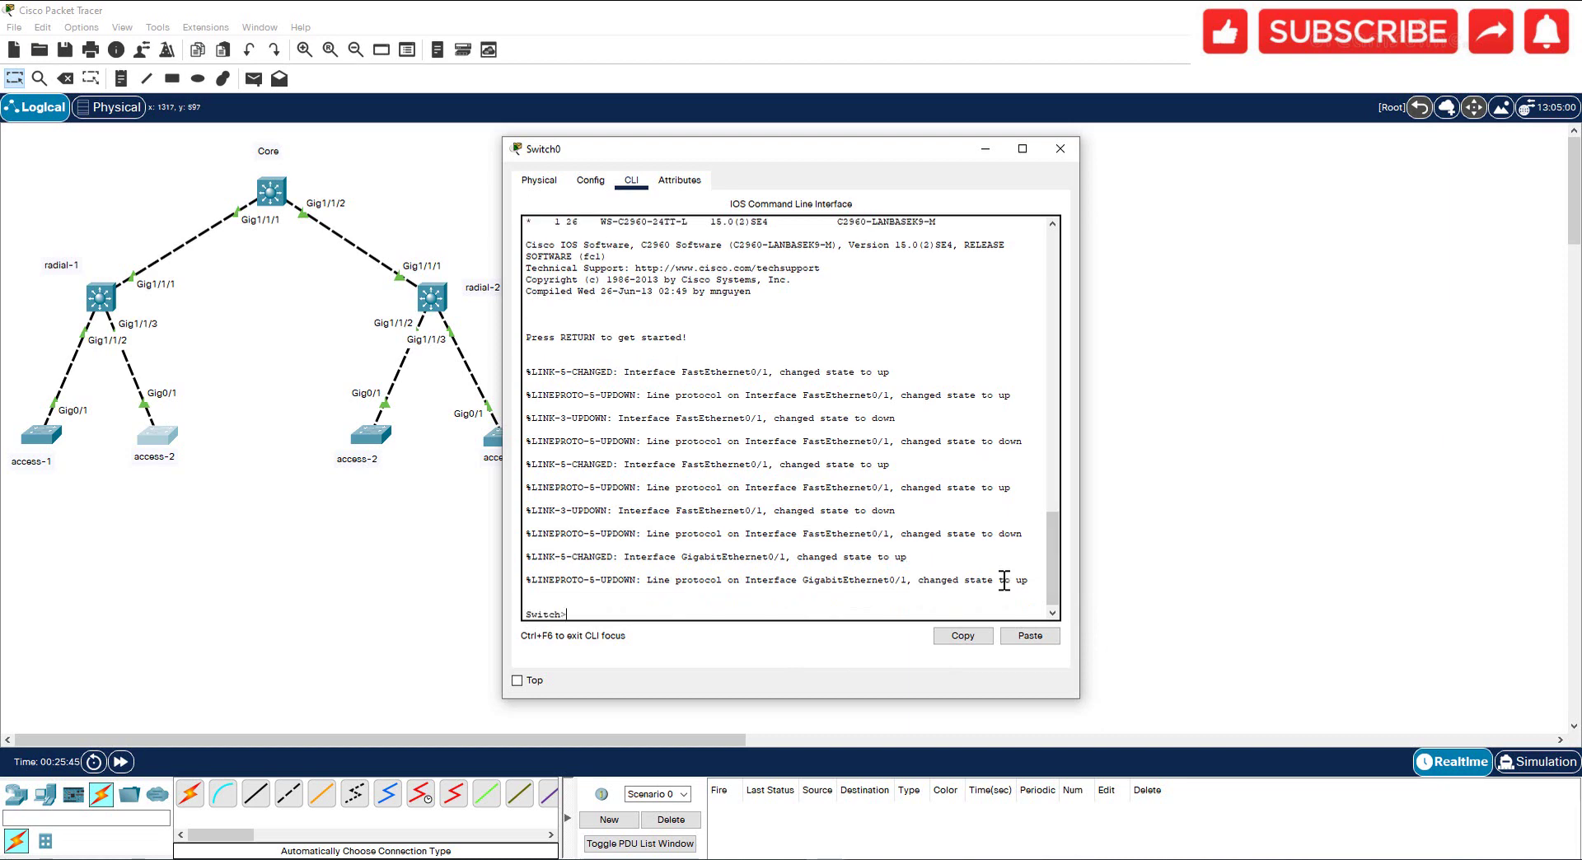
type("end")
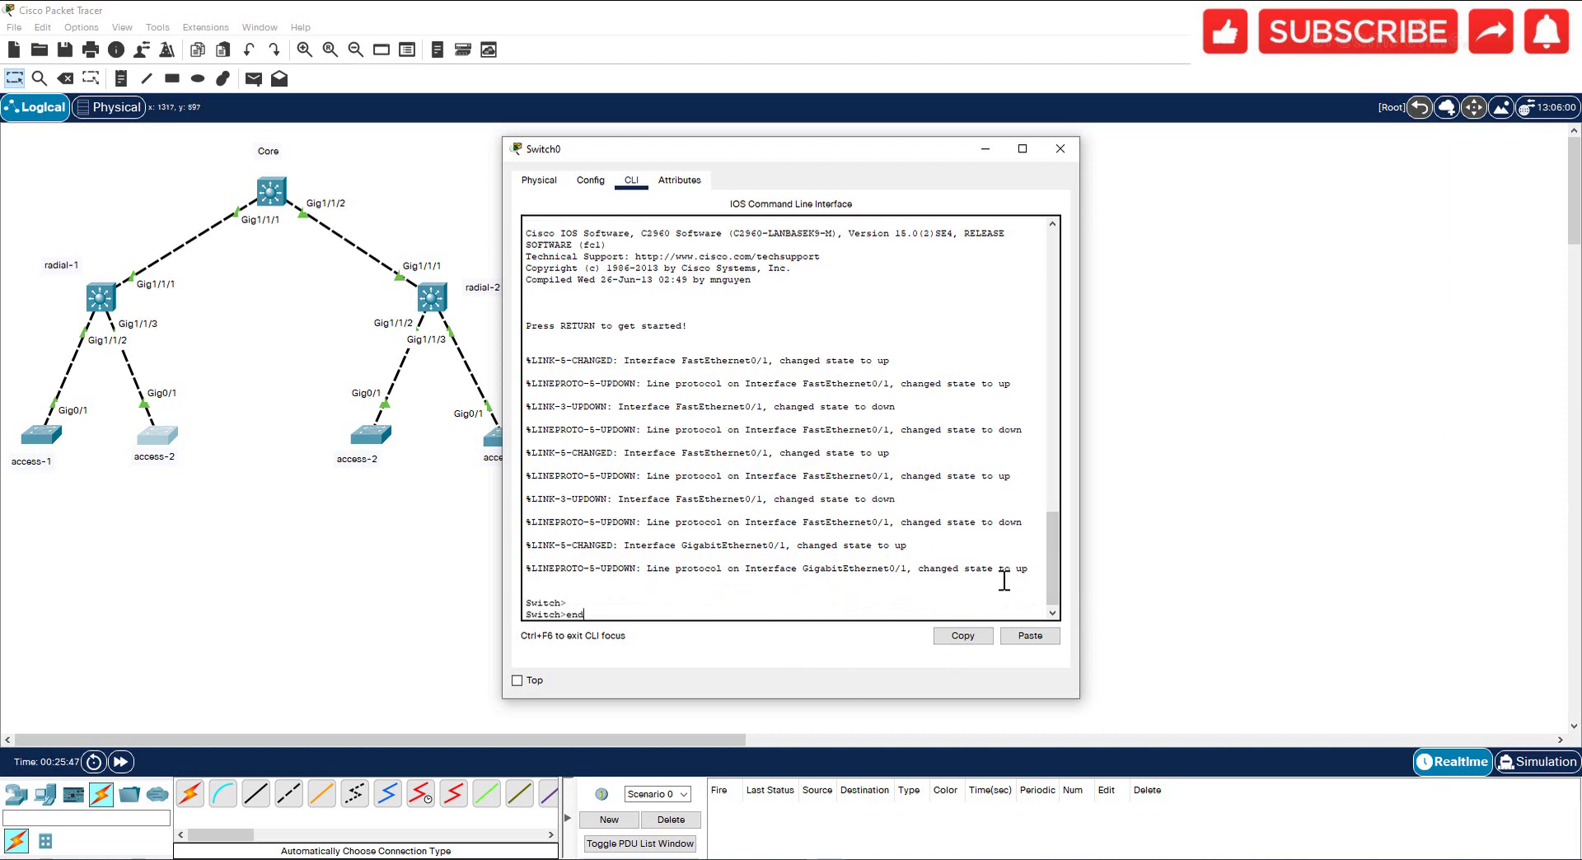
key("BackSpace")
key("BackSpace")
key("BackSpace")
type("en")
key("Return")
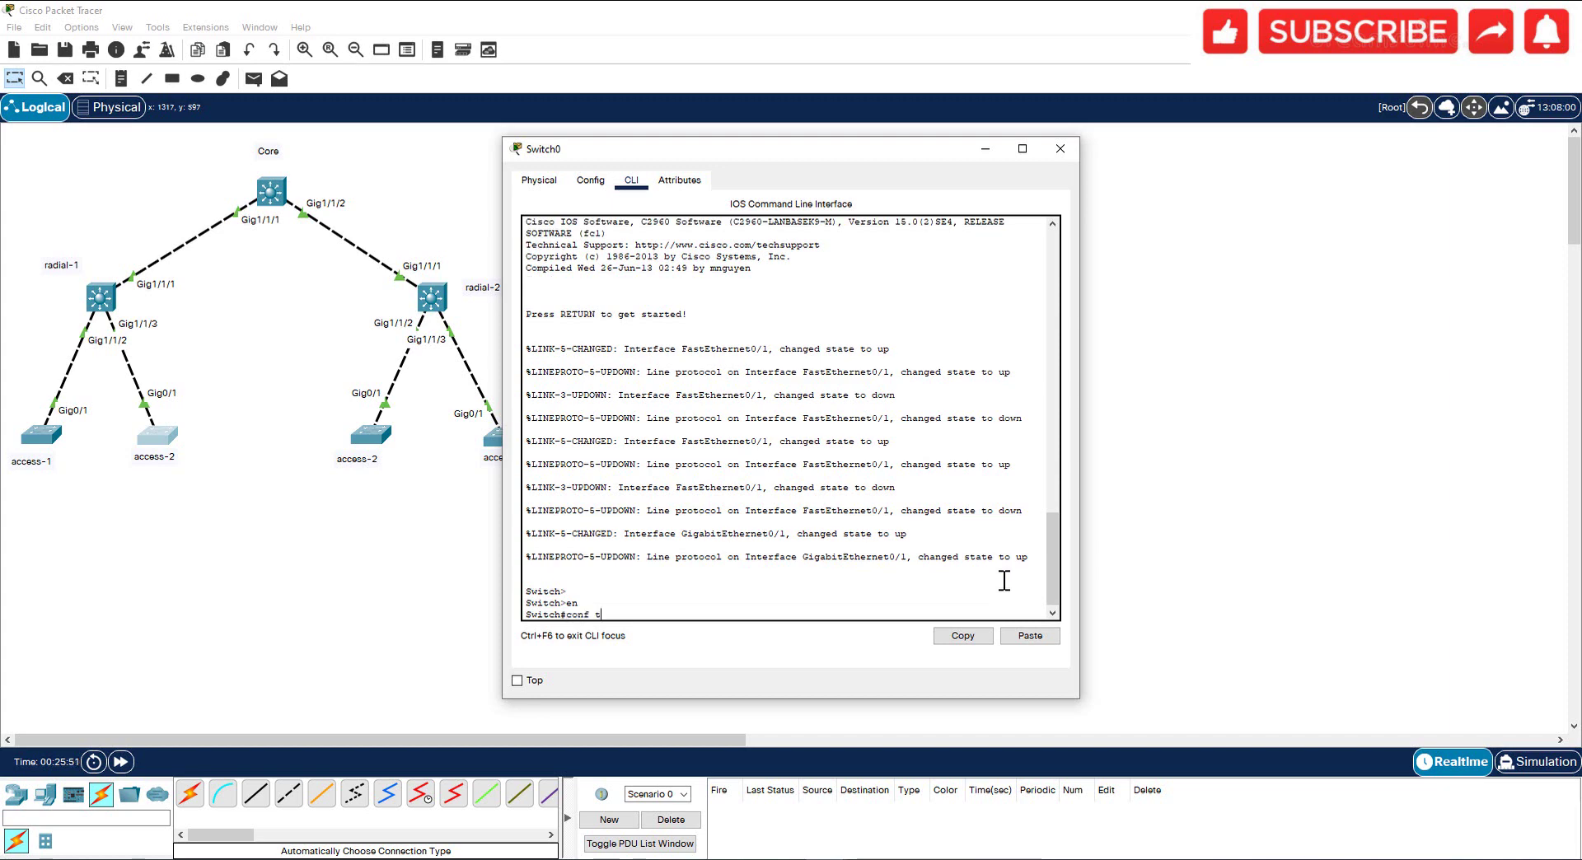
key("Return")
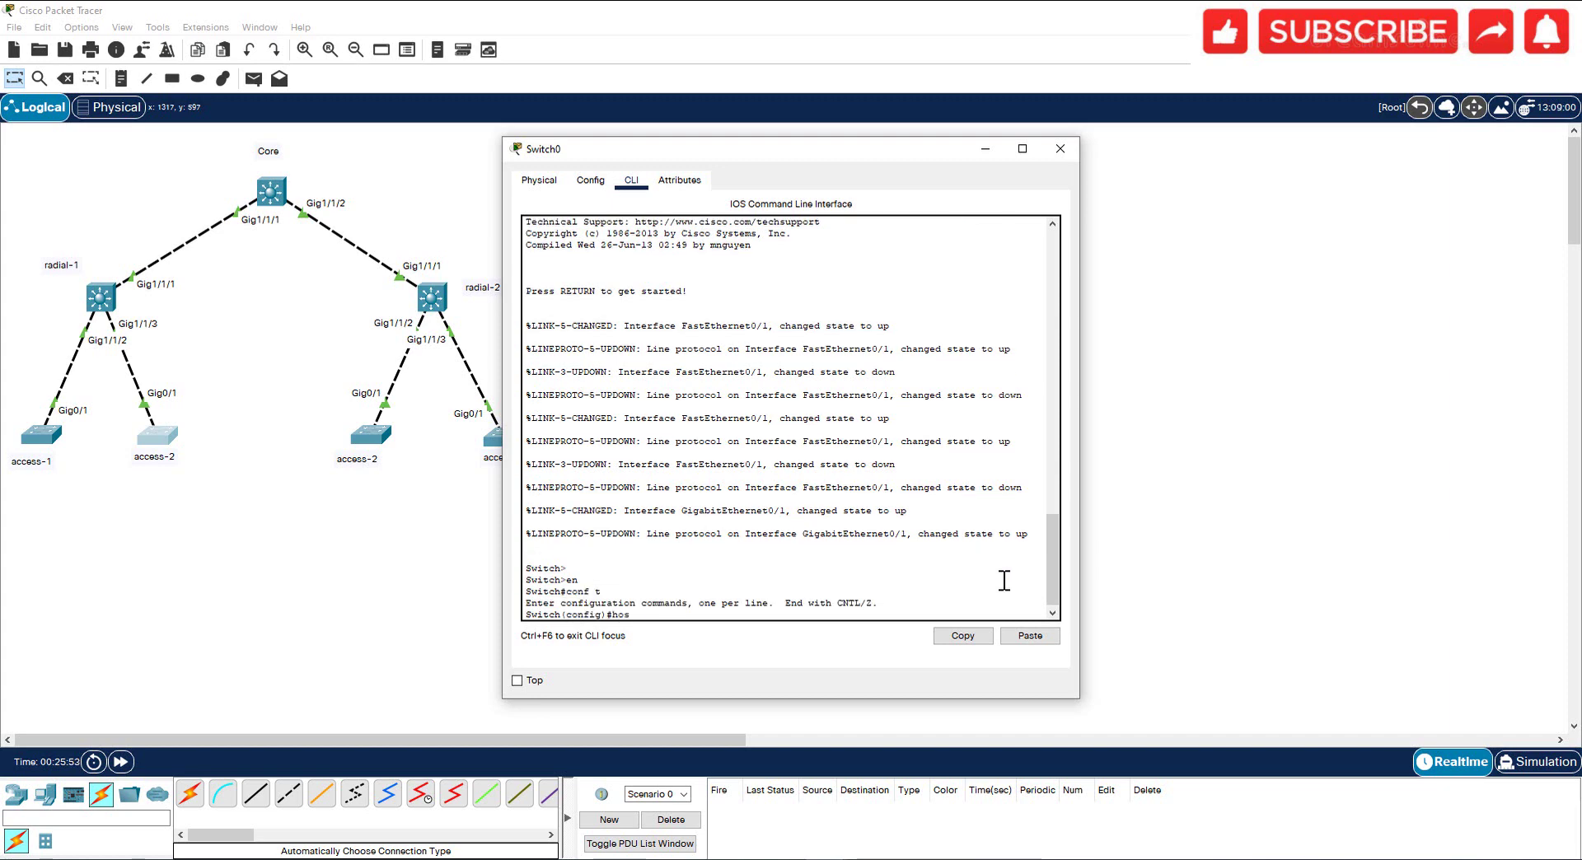
type("hostname access-2")
key("Return")
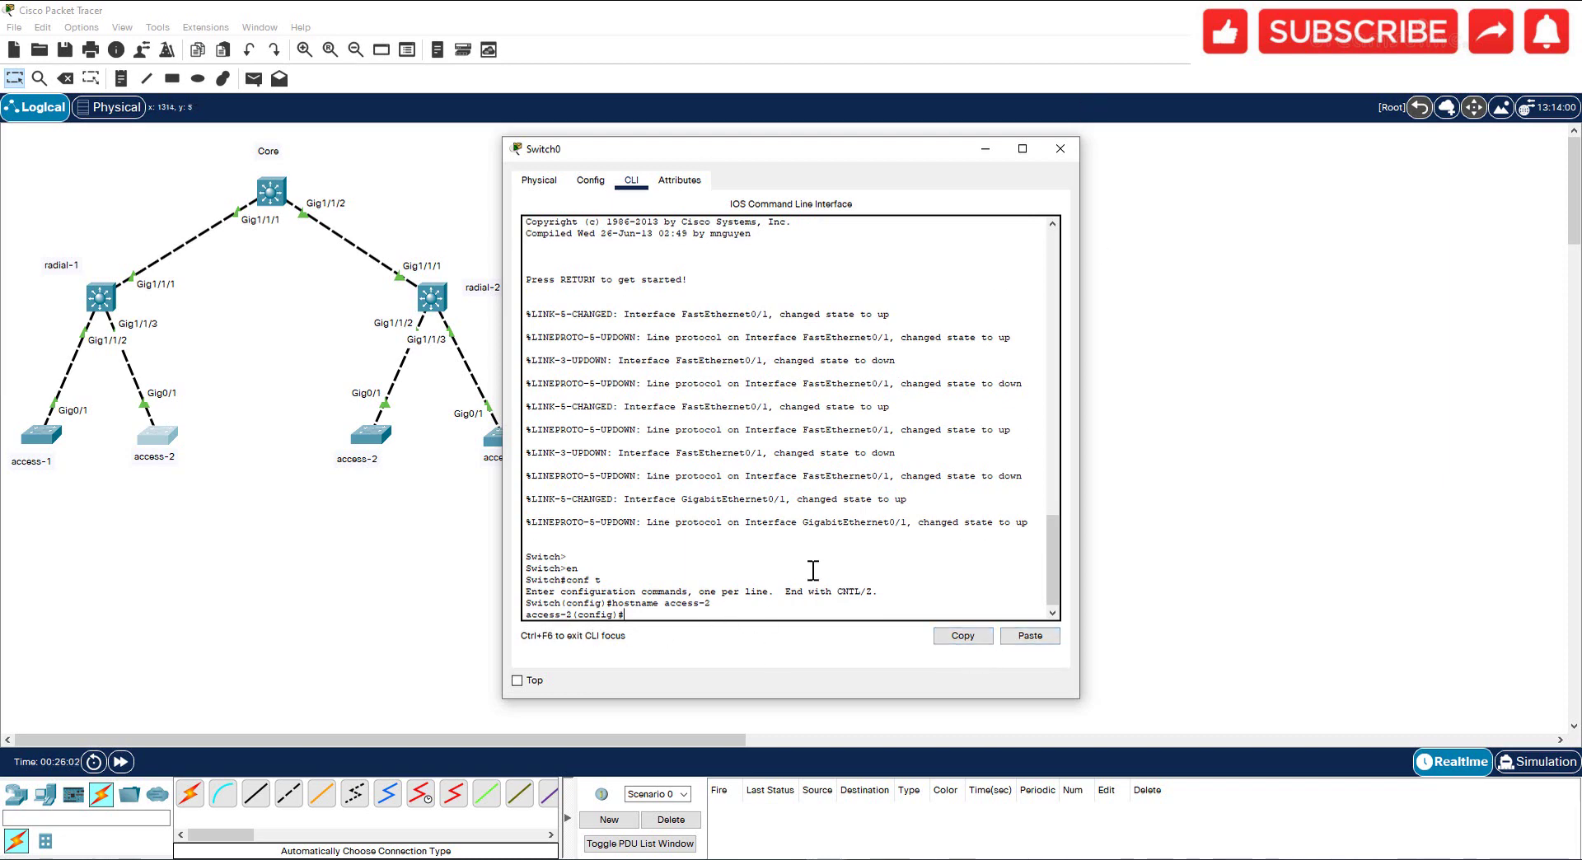
Step: Exit configuration mode with end and save the running configuration with wri
type("end")
key("Return")
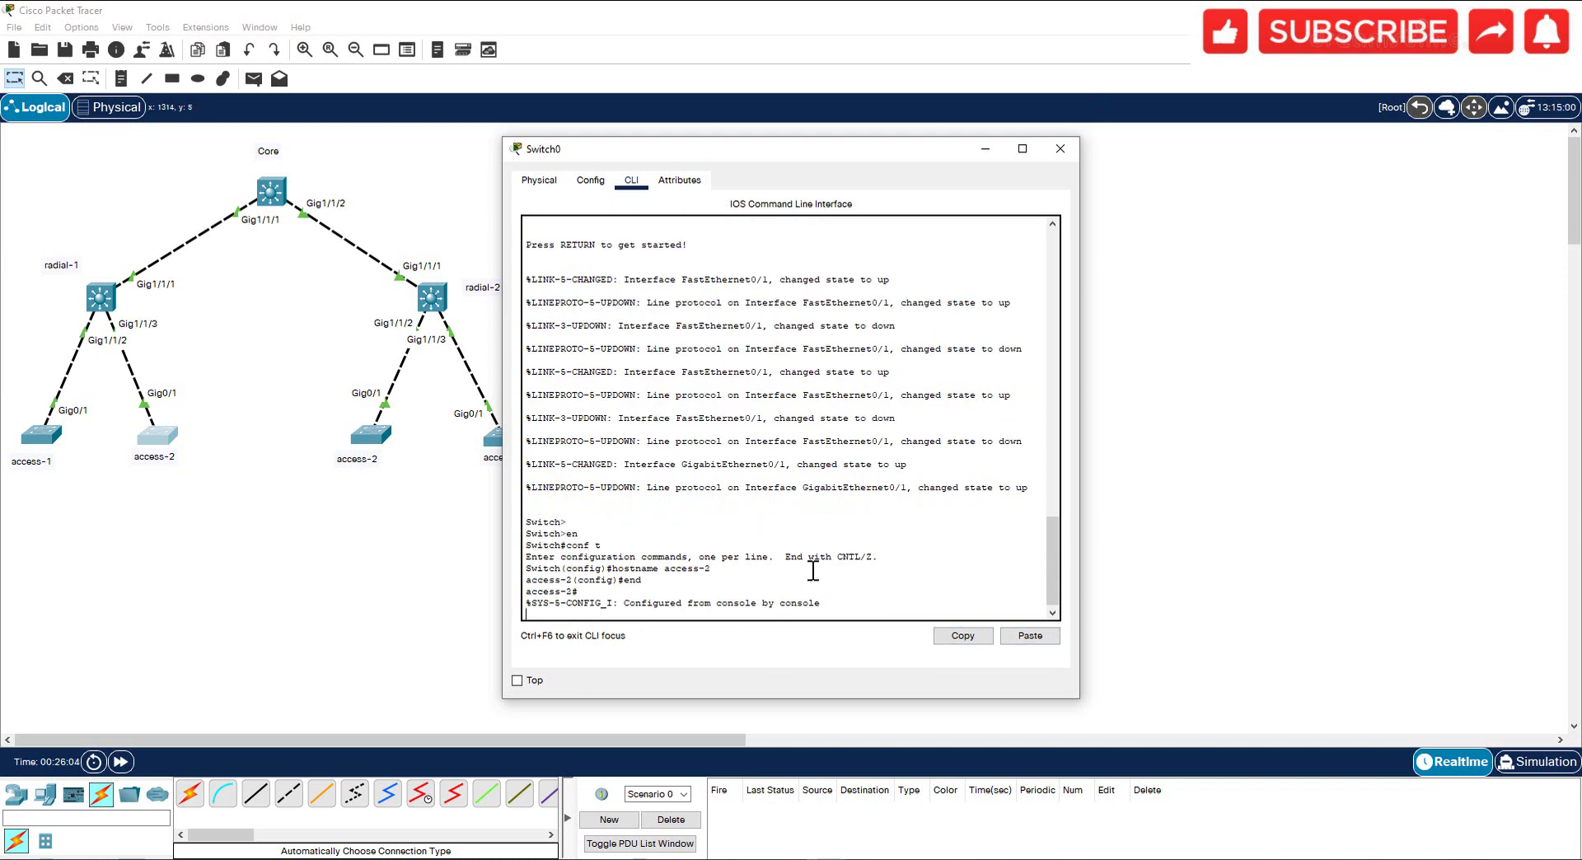
key("Return")
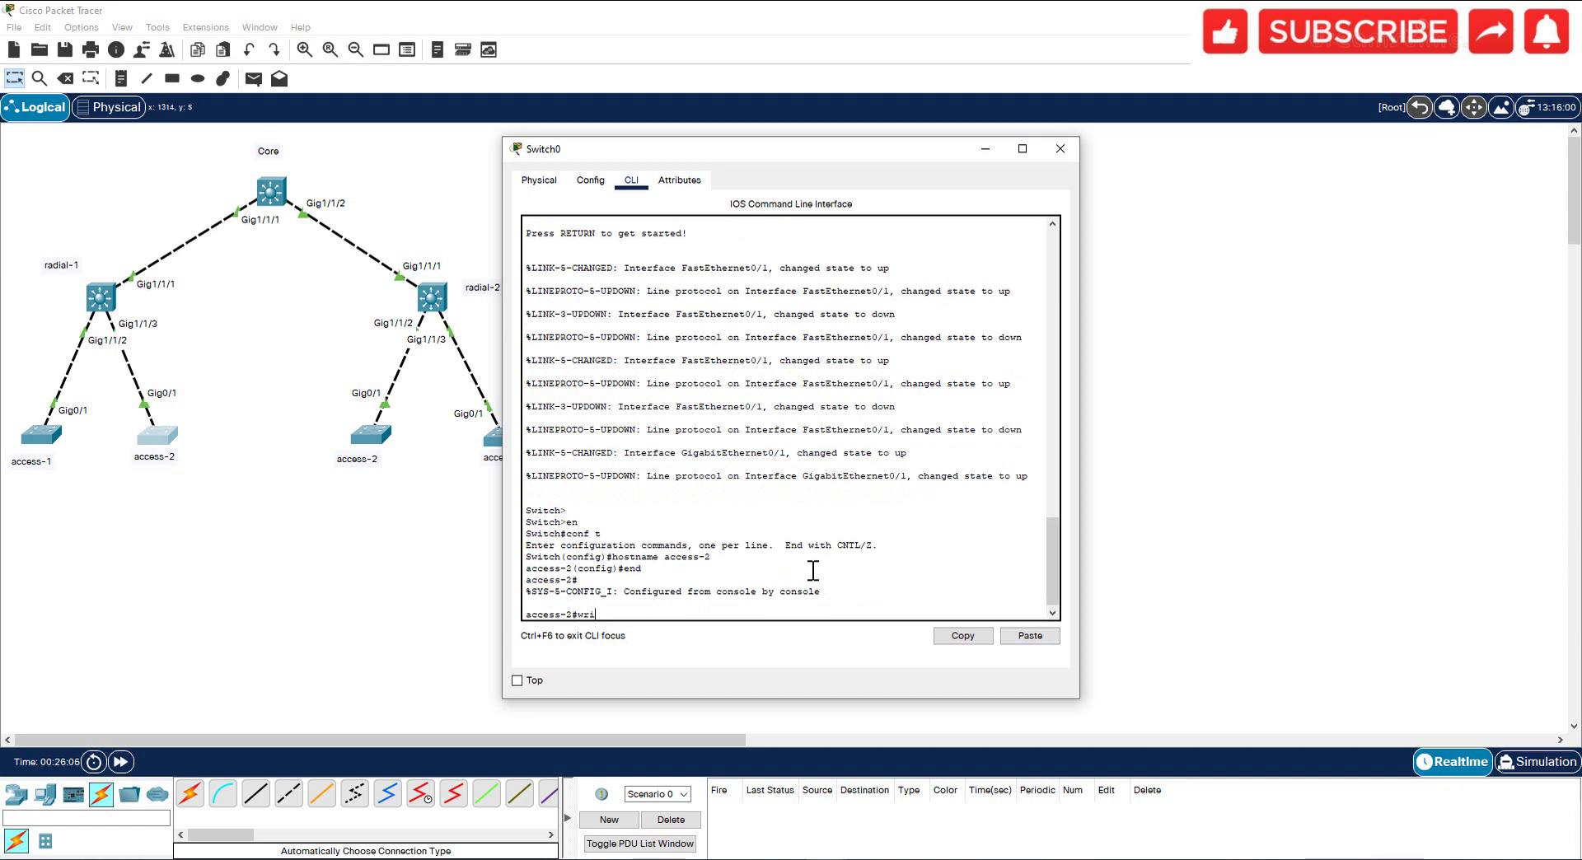
type("wri")
key("Return")
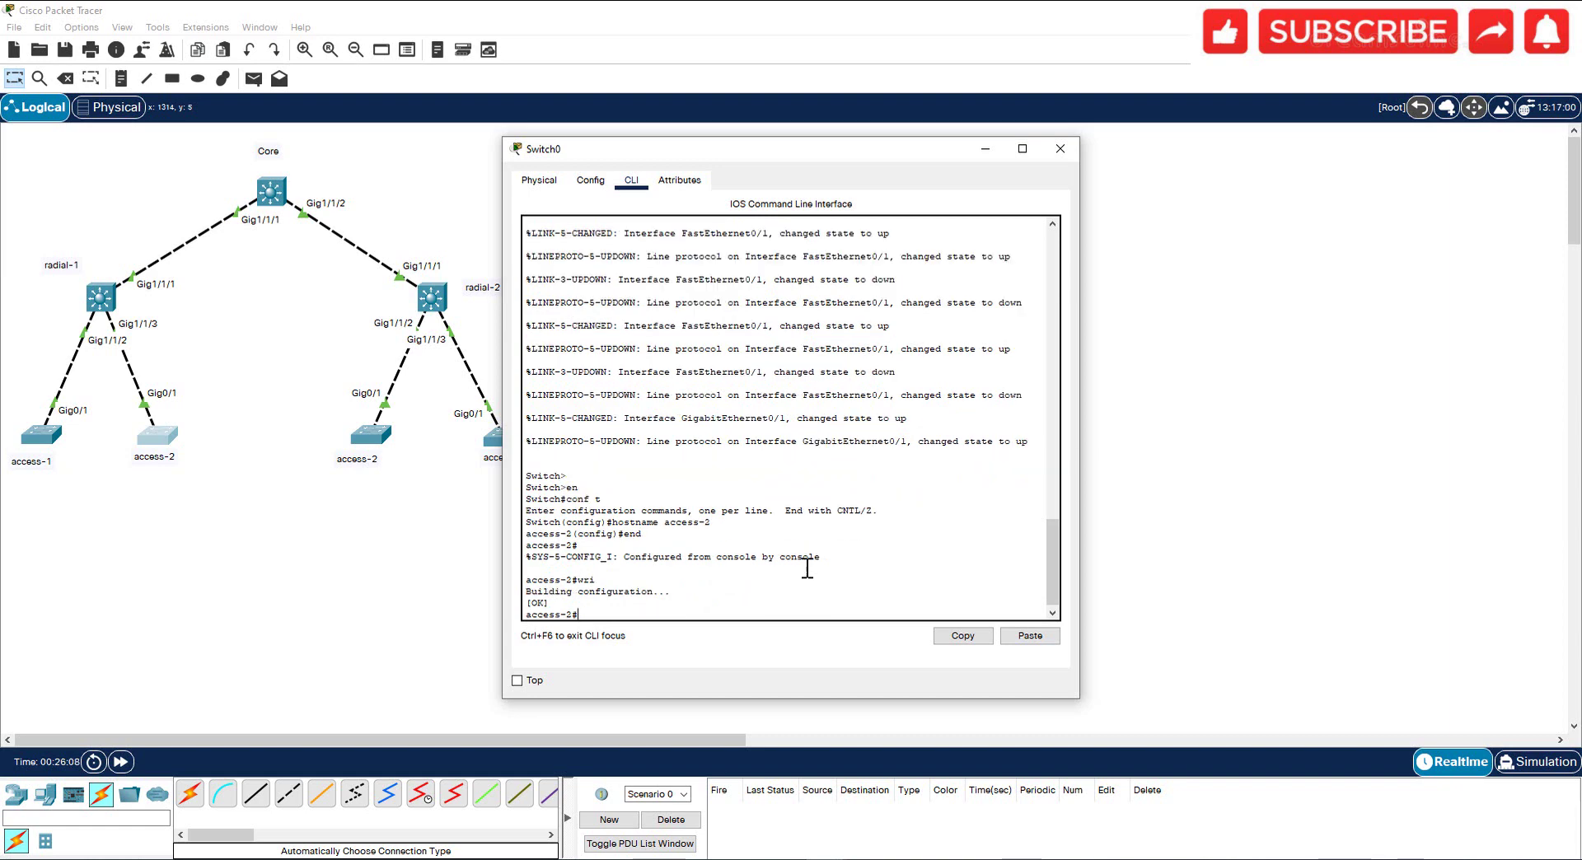
Step: Close Switch0's window and confirm its hostname access-2 in the device summary
left_click(1067, 151)
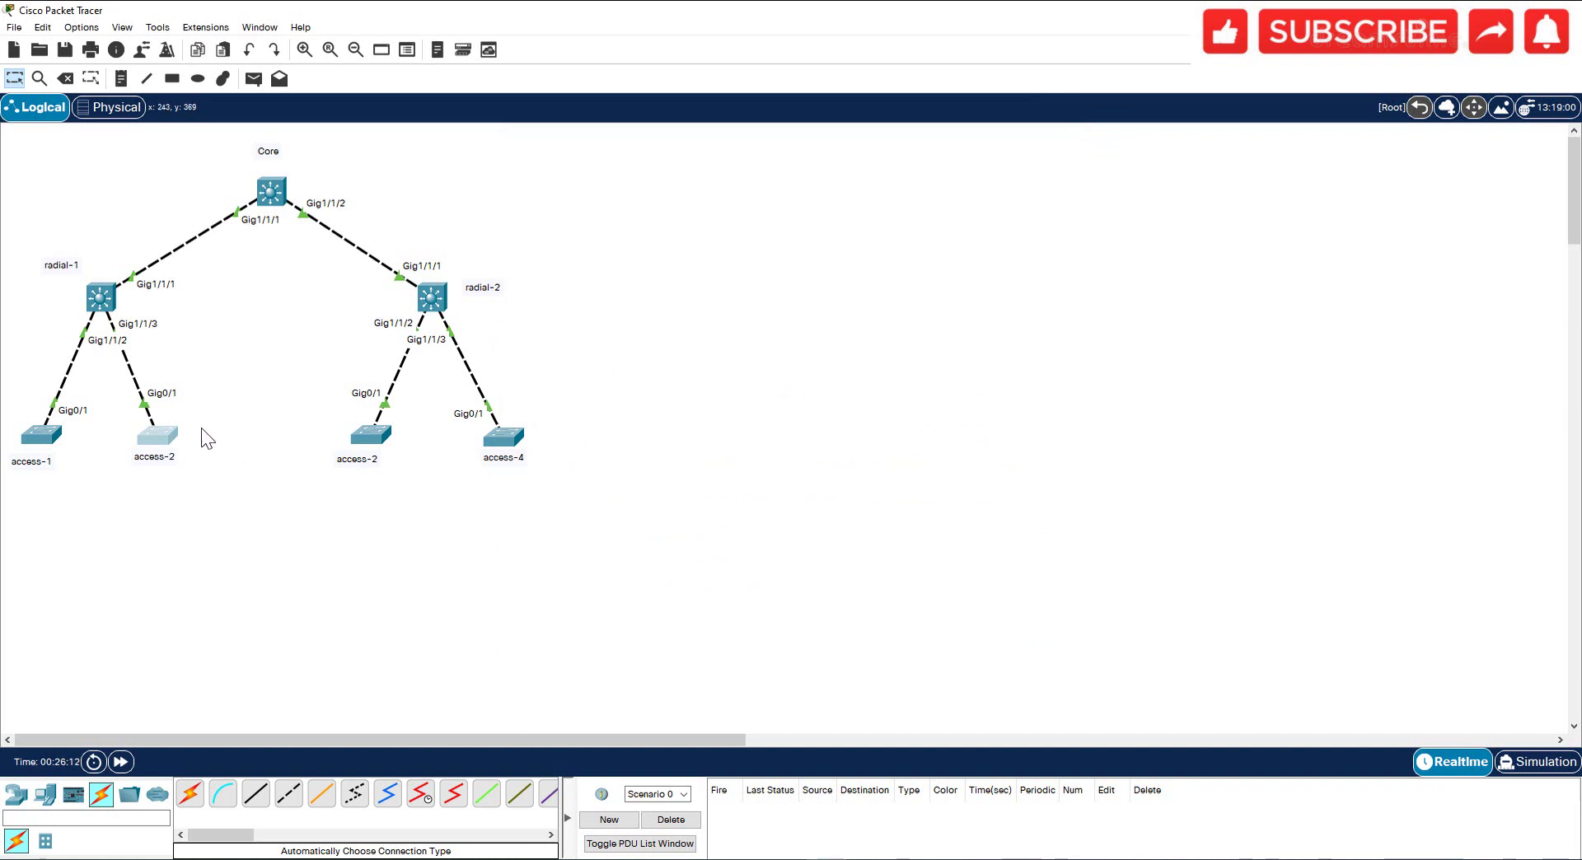
mouse_move(164, 445)
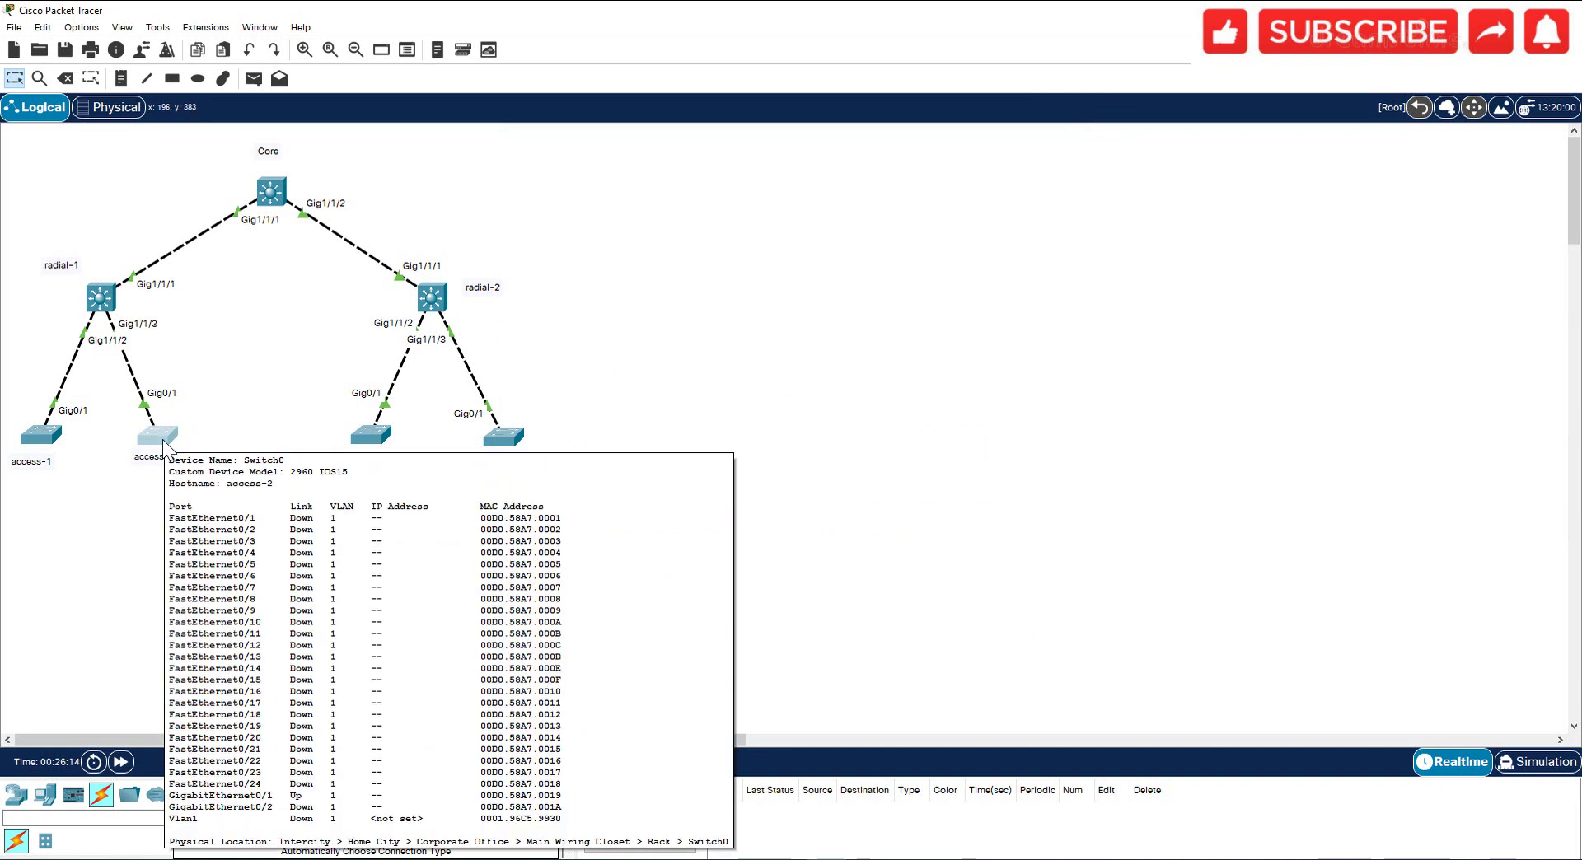